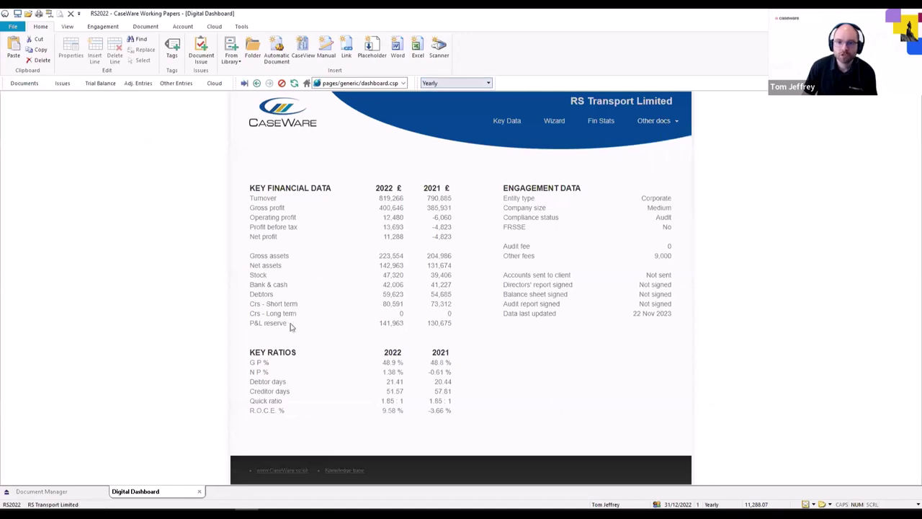
Go to the notebuilder document through the dashboard's address field
mouse_move(677, 125)
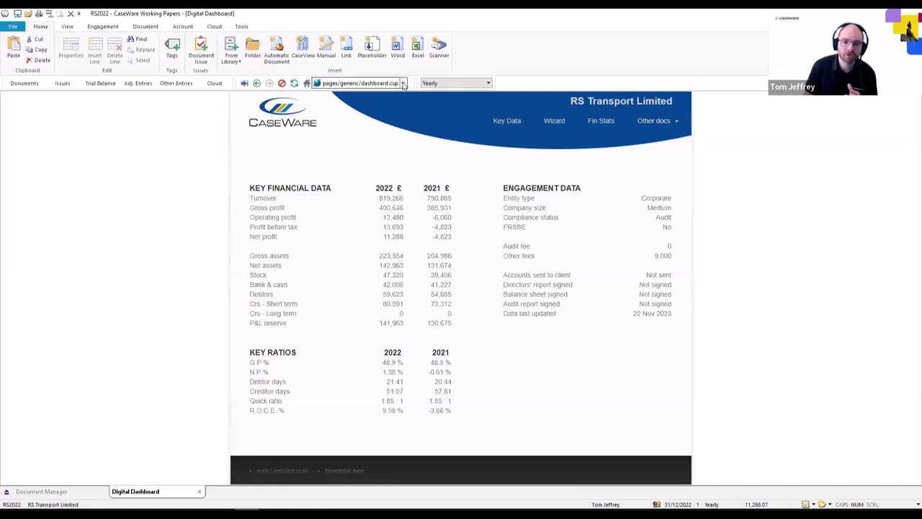
left_click(389, 83)
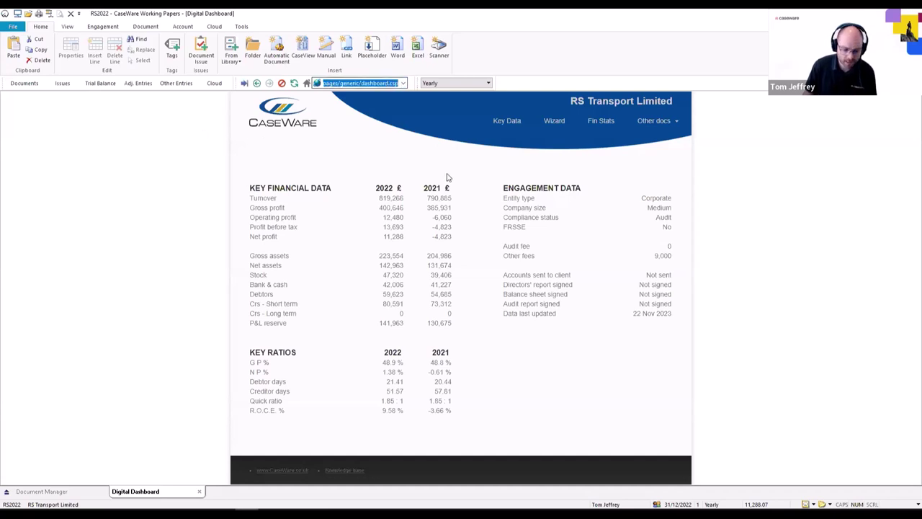
type("notes")
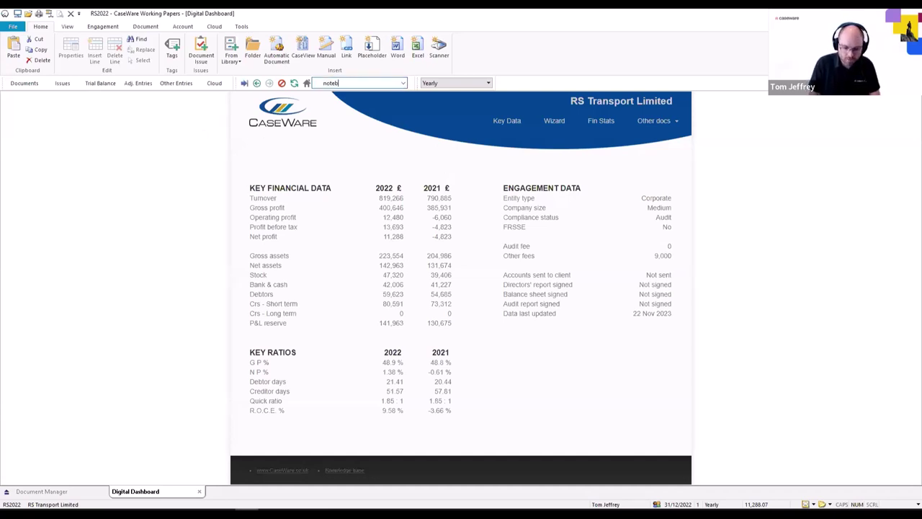
type("uilder")
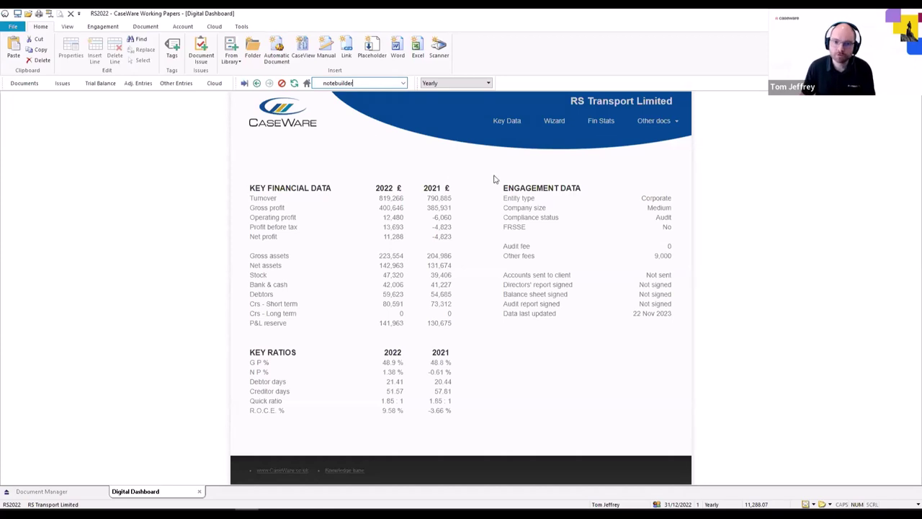
key("Return")
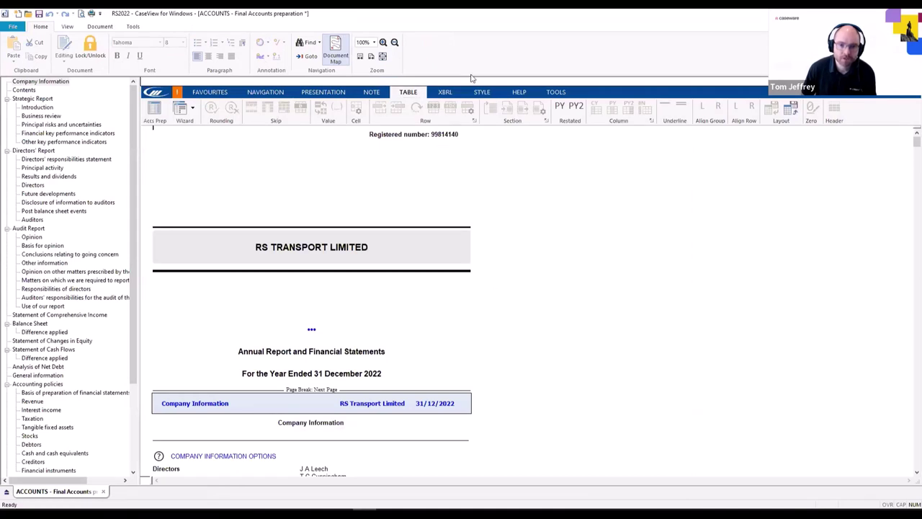
Create a custom note from the ACCOUNTS document, compare its view with the accounts, and return to the NOTEBUILDER document
left_click(376, 92)
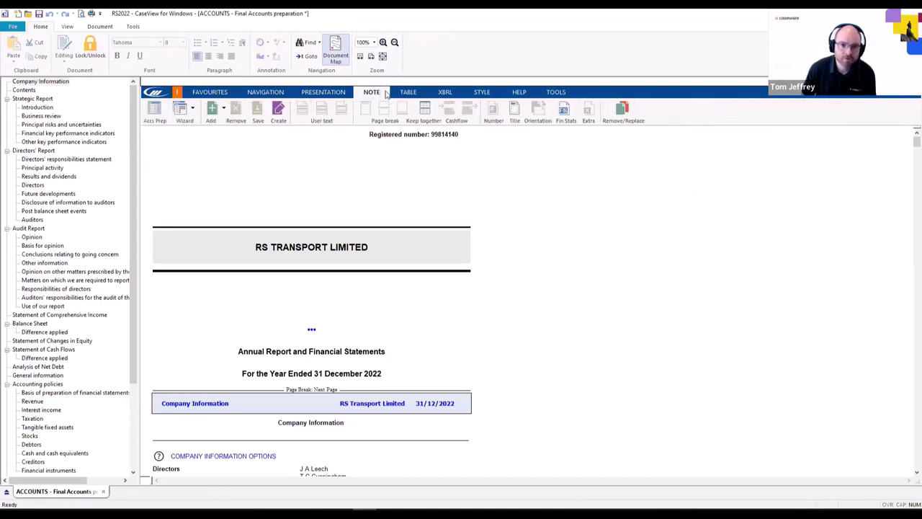
left_click(284, 119)
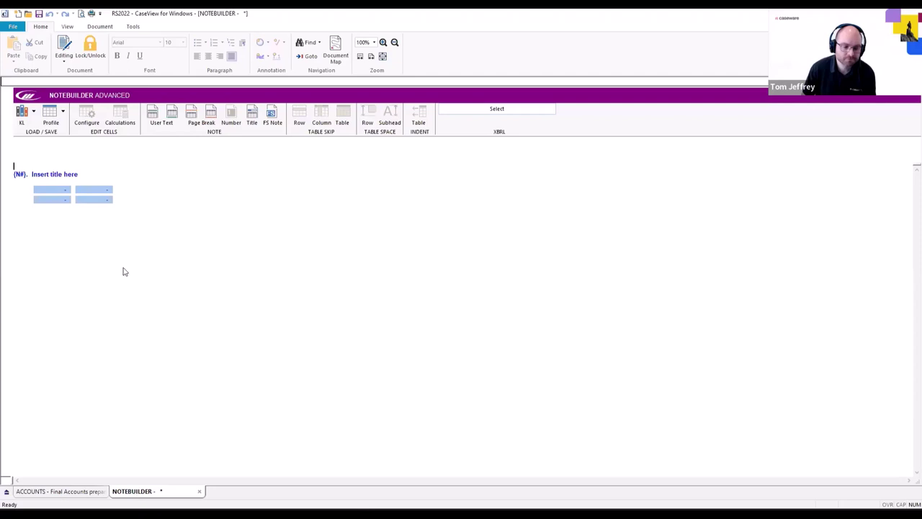
key("ctrl+Tab")
left_click(134, 491)
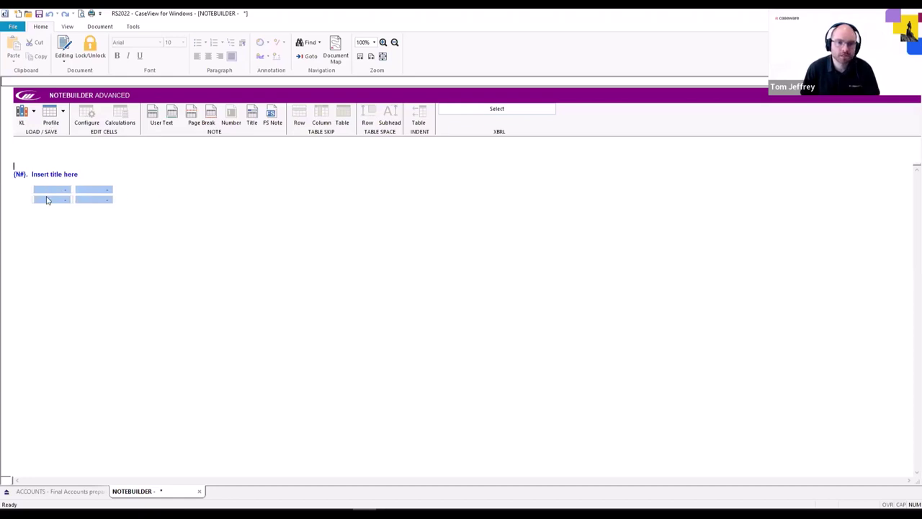
Examine the knowledge library's new, save and load options and the files in its Custom folder in File Explorer
left_click(85, 191)
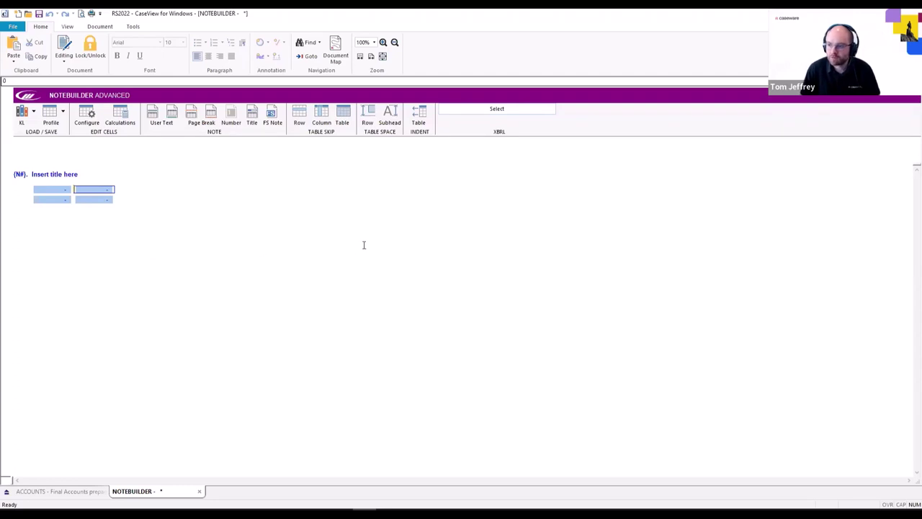
left_click(33, 115)
left_click(179, 192)
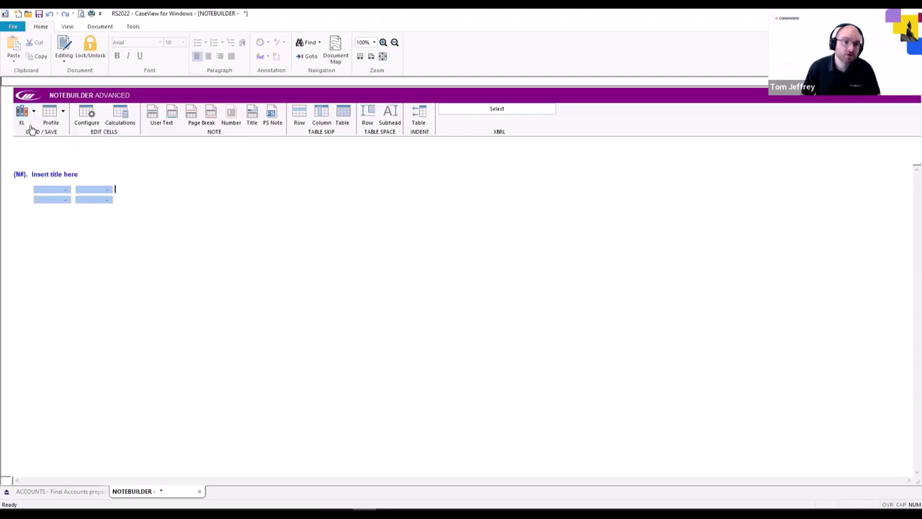
left_click(34, 115)
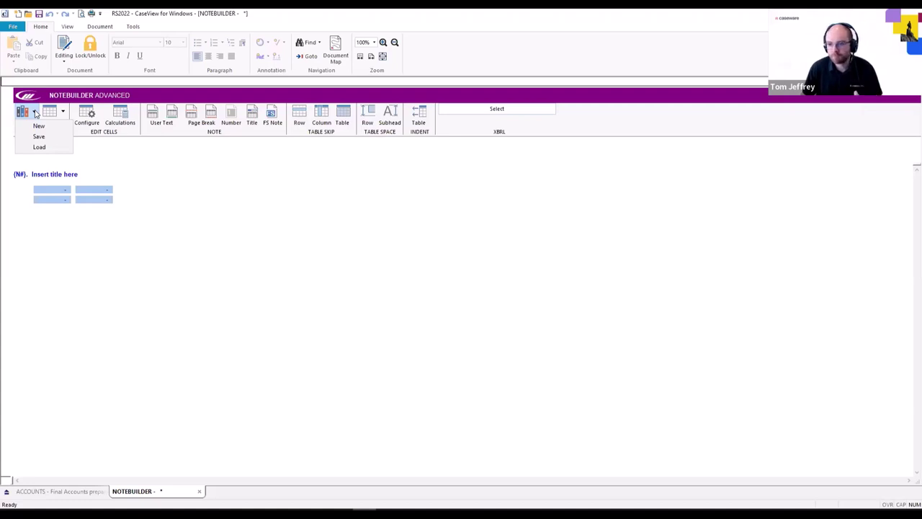
key("Escape")
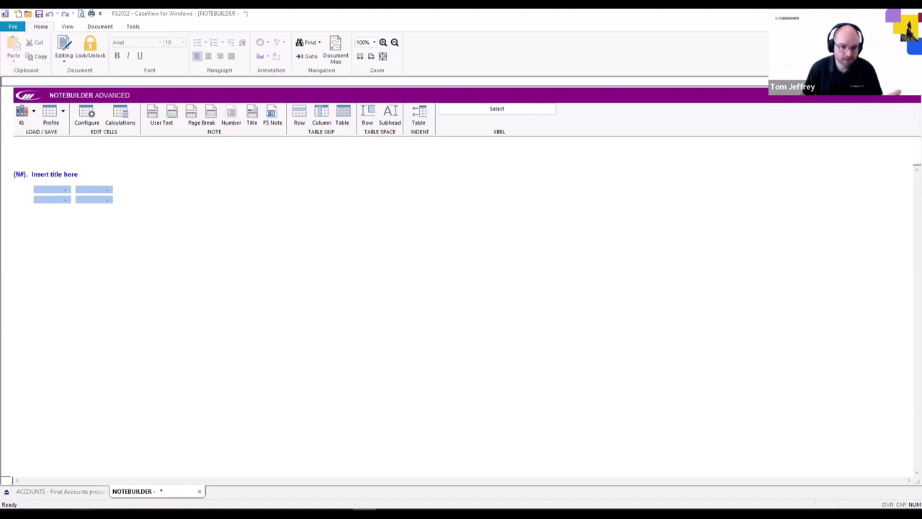
left_click(364, 508)
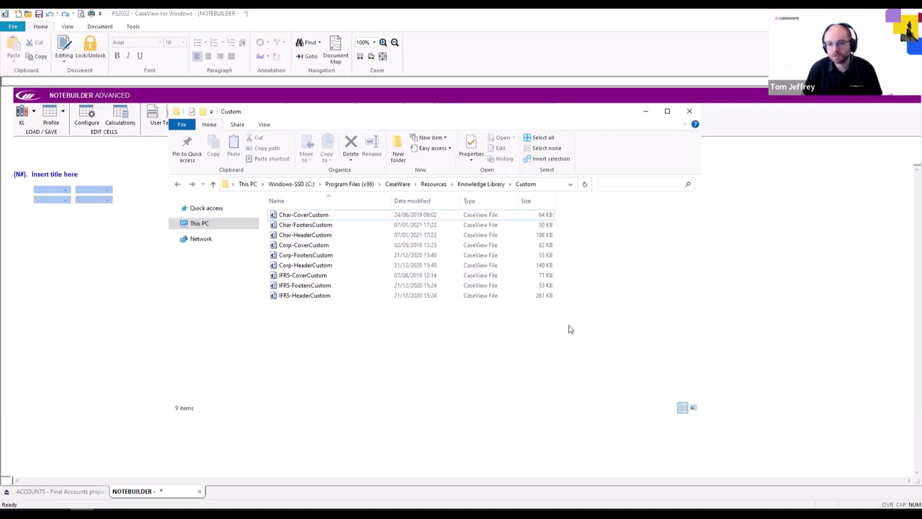
left_click(766, 315)
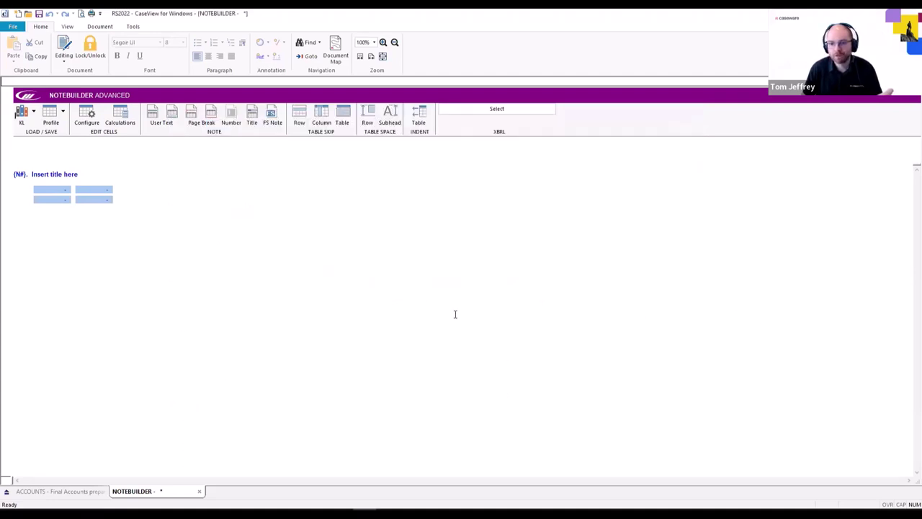
left_click(33, 114)
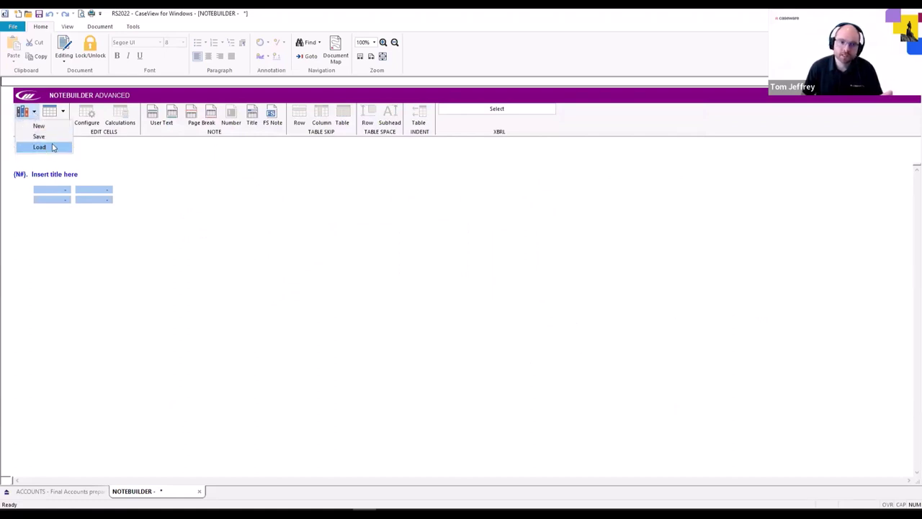
left_click(170, 173)
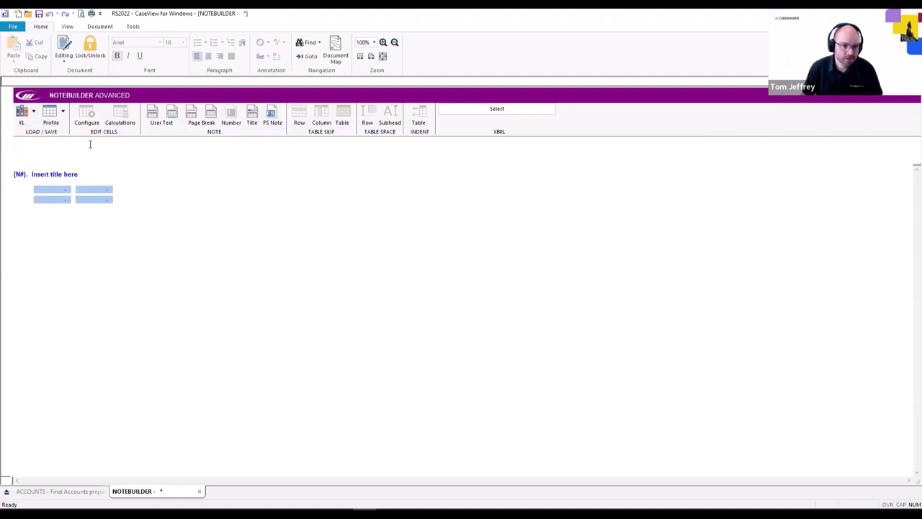
Open the profile loading dialog and preview the fixed assets, GrpGrpComCom, SOFA and subsidiary undertakings table layouts
left_click(64, 112)
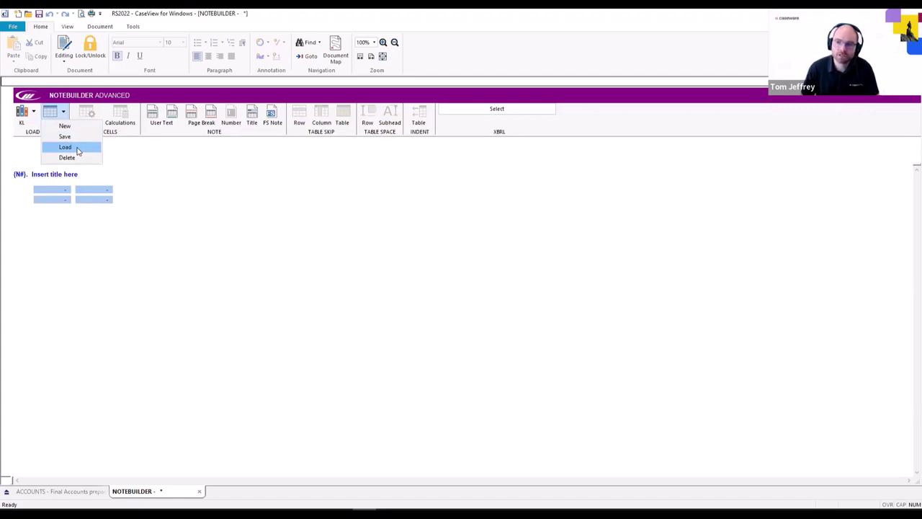
left_click(78, 149)
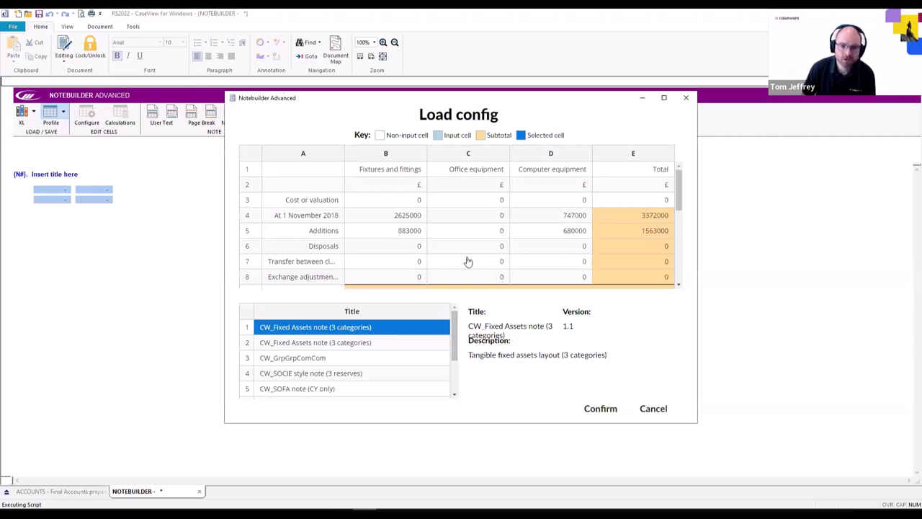
scroll(379, 349, "down", 3)
scroll(377, 345, "up", 3)
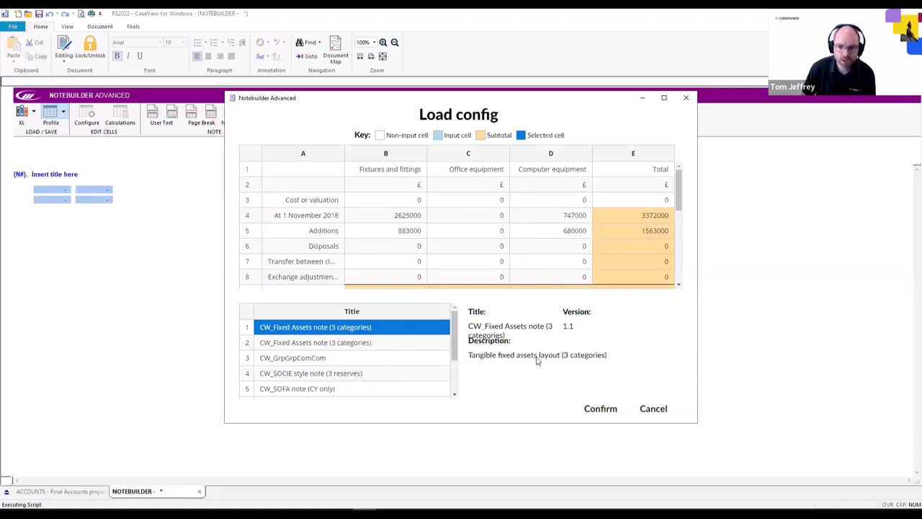
left_click(365, 346)
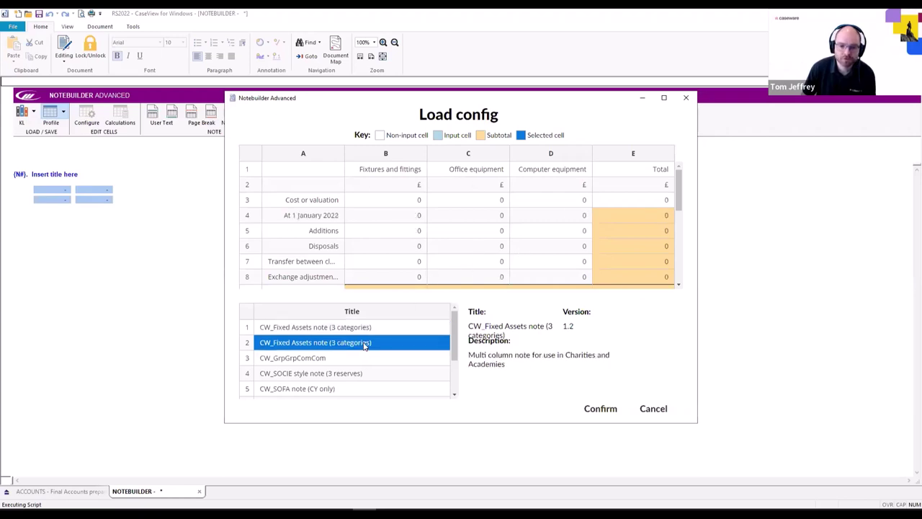
scroll(363, 345, "down", 1)
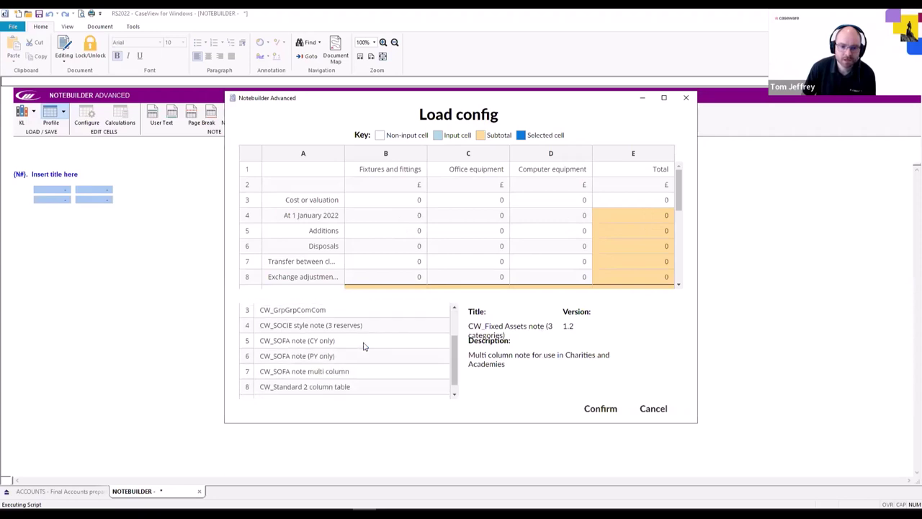
left_click(319, 311)
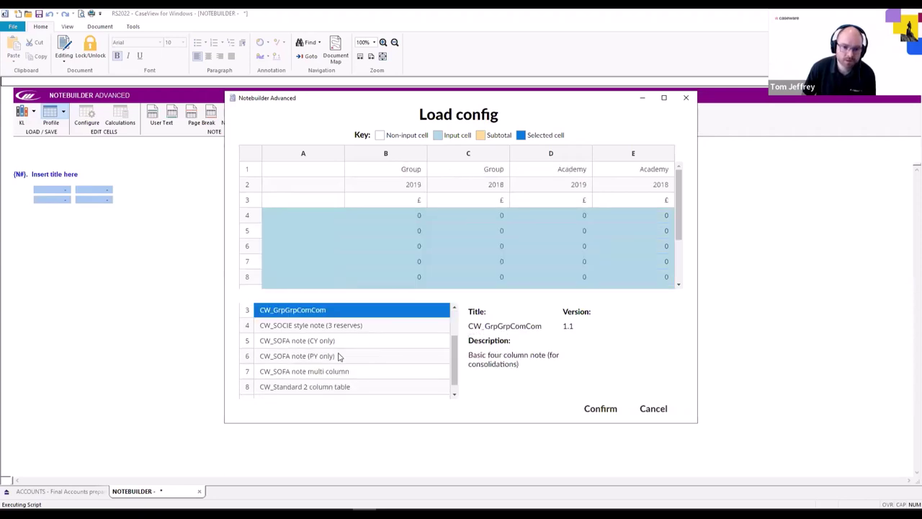
scroll(335, 354, "down", 1)
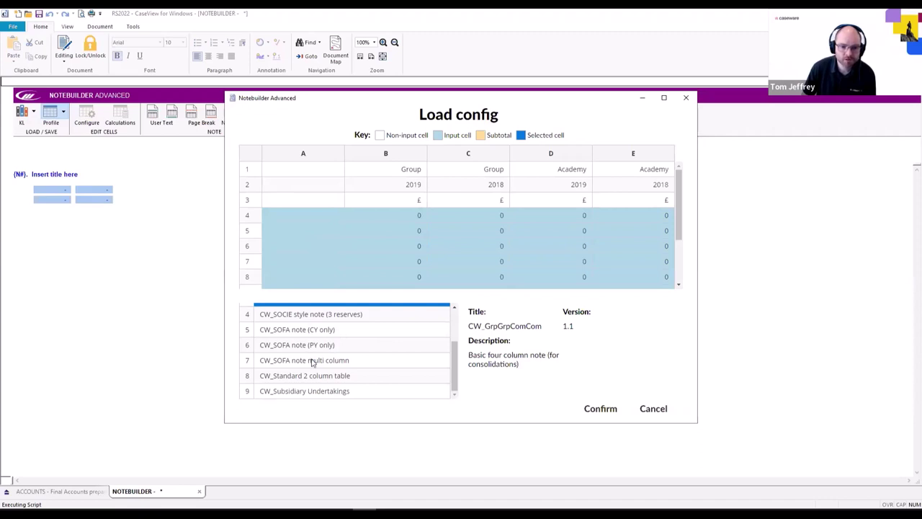
left_click(313, 361)
left_click(314, 347)
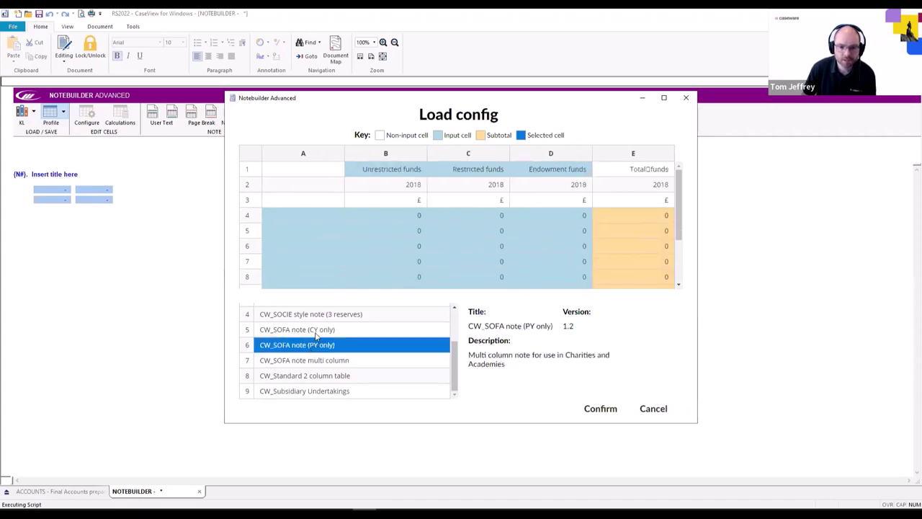
left_click(315, 336)
left_click(319, 347)
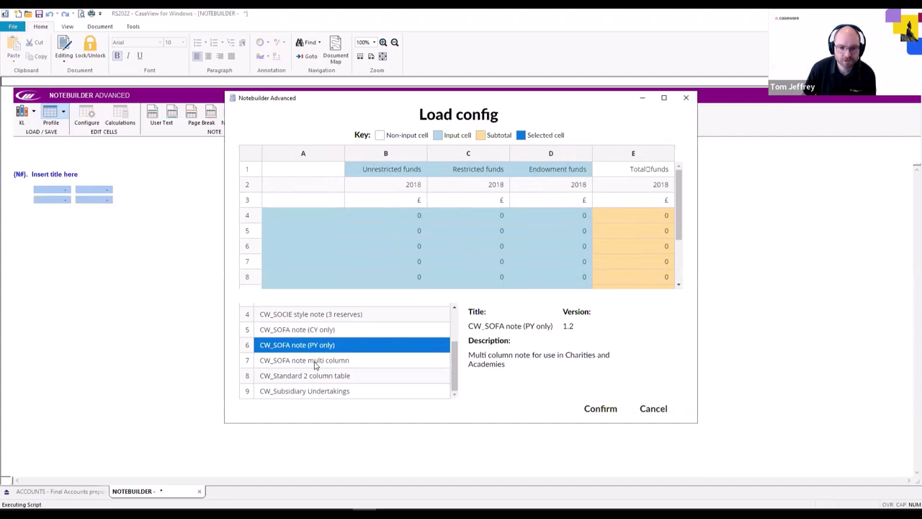
left_click(361, 393)
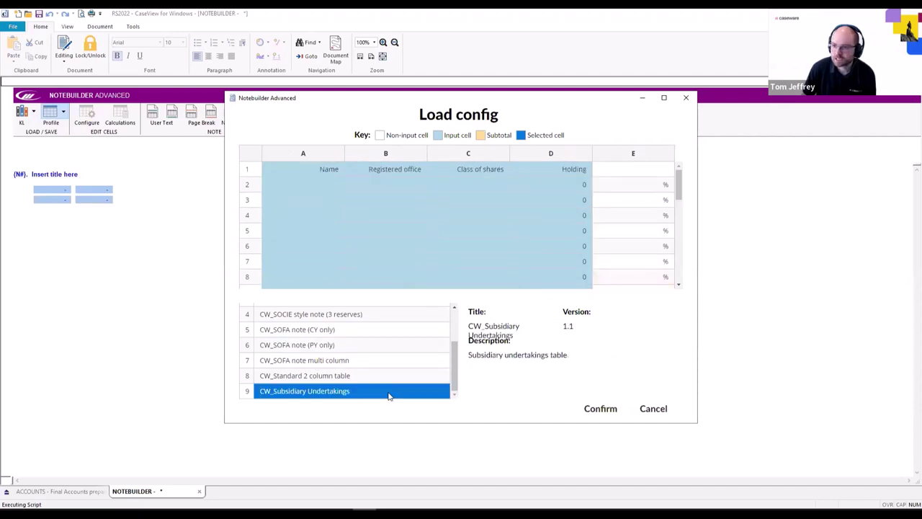
Load the CW_Standard 2 column table profile into the note
left_click(350, 381)
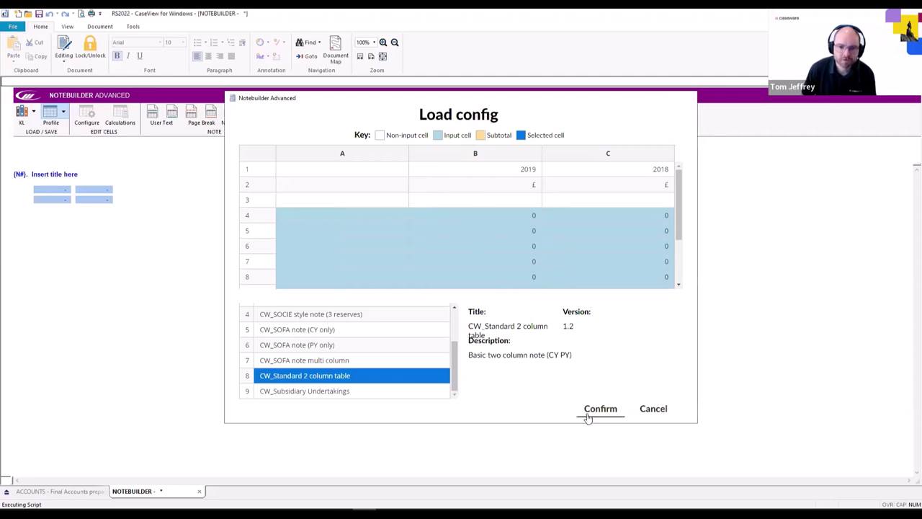
left_click(587, 417)
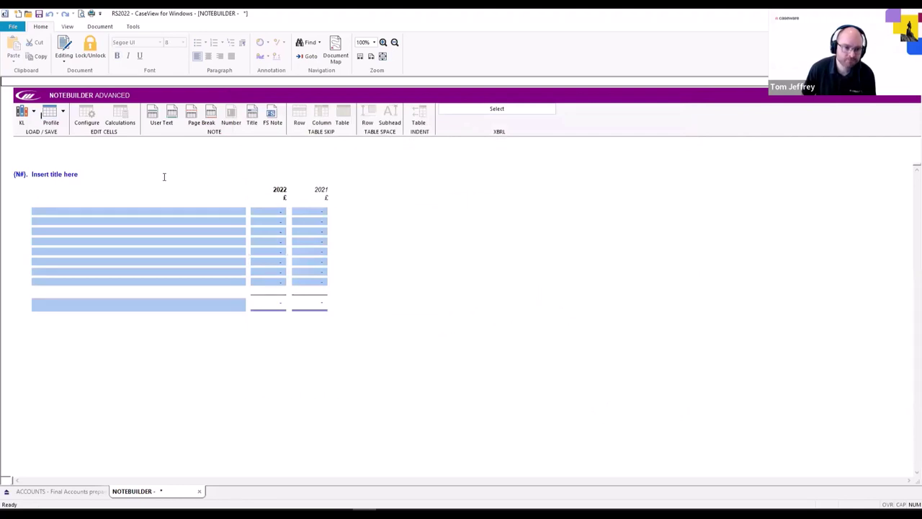
Open the table configuration for the first 2022 amount cell and examine the table's input, blank and subtotal rows
left_click(212, 216)
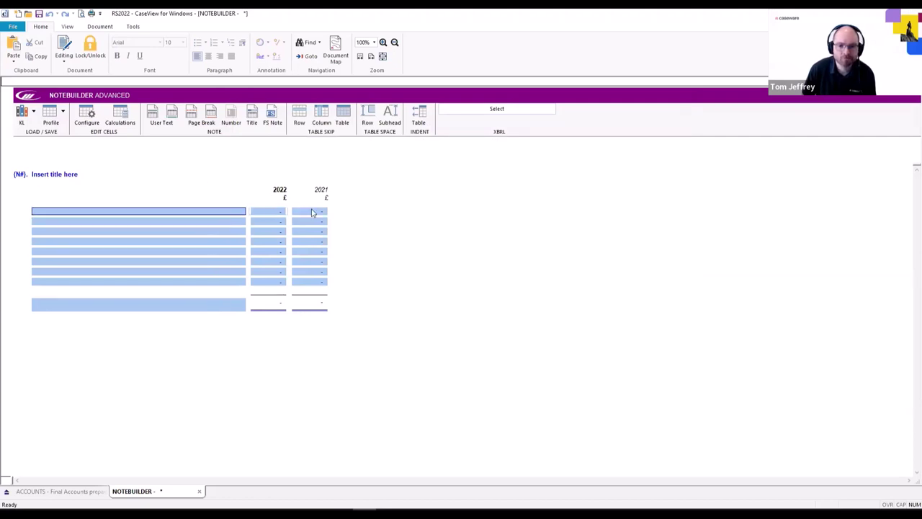
left_click(280, 213)
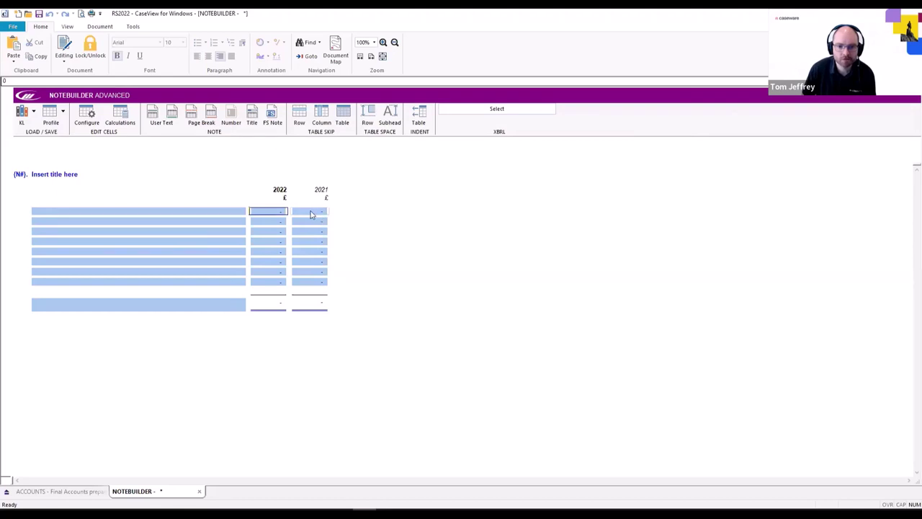
left_click(313, 213)
left_click(281, 214)
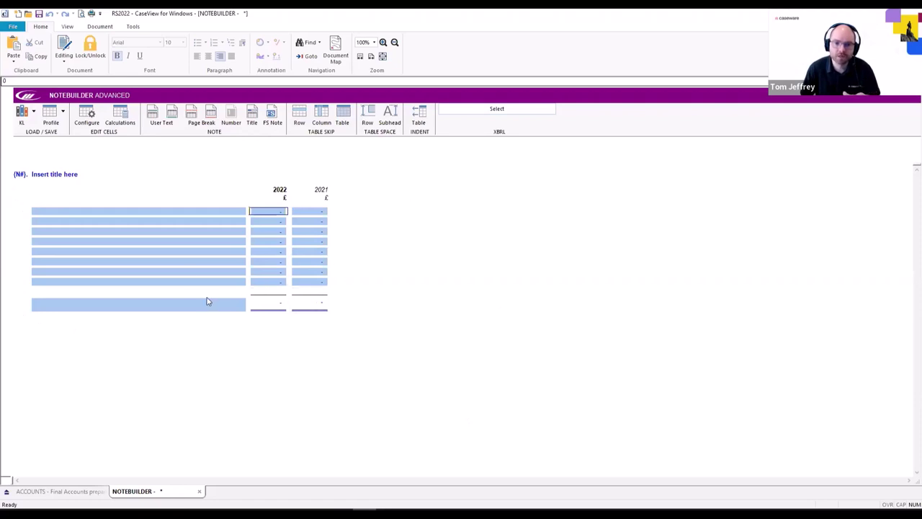
left_click(86, 121)
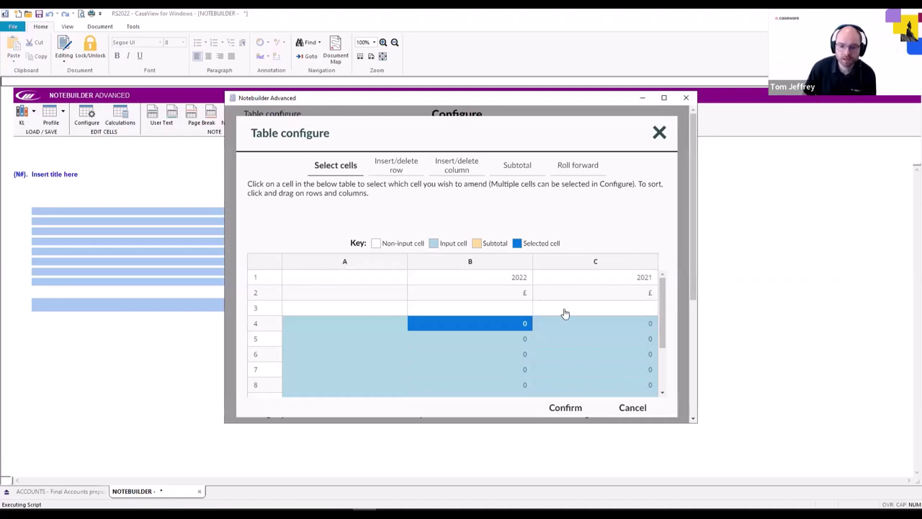
scroll(511, 322, "down", 3)
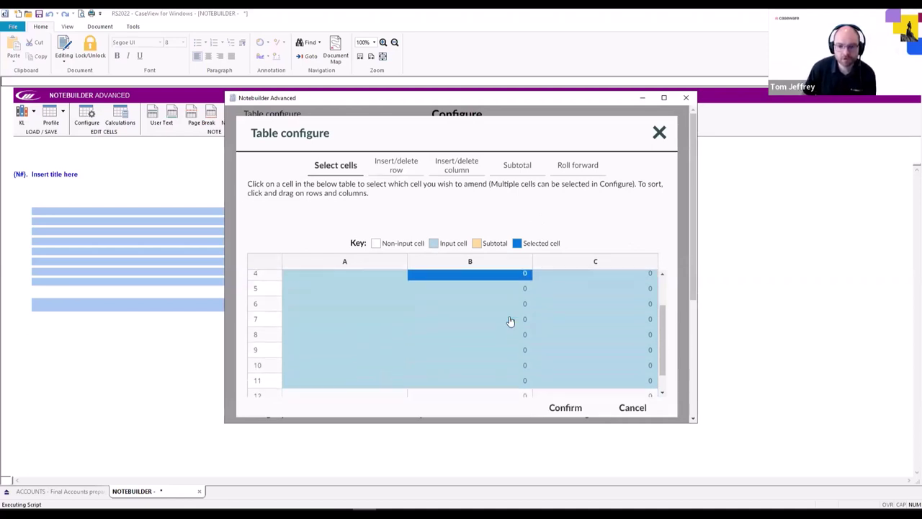
scroll(511, 321, "up", 2)
scroll(511, 321, "down", 3)
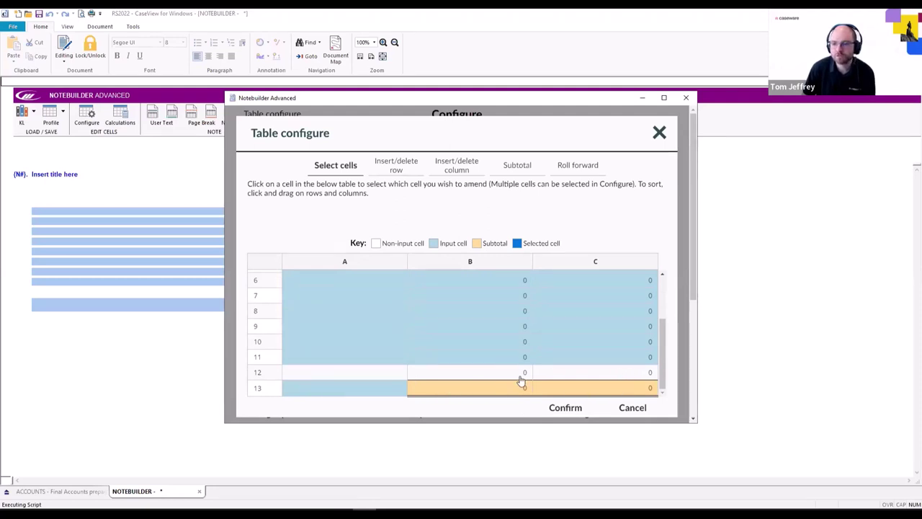
scroll(526, 374, "up", 1)
scroll(525, 374, "up", 4)
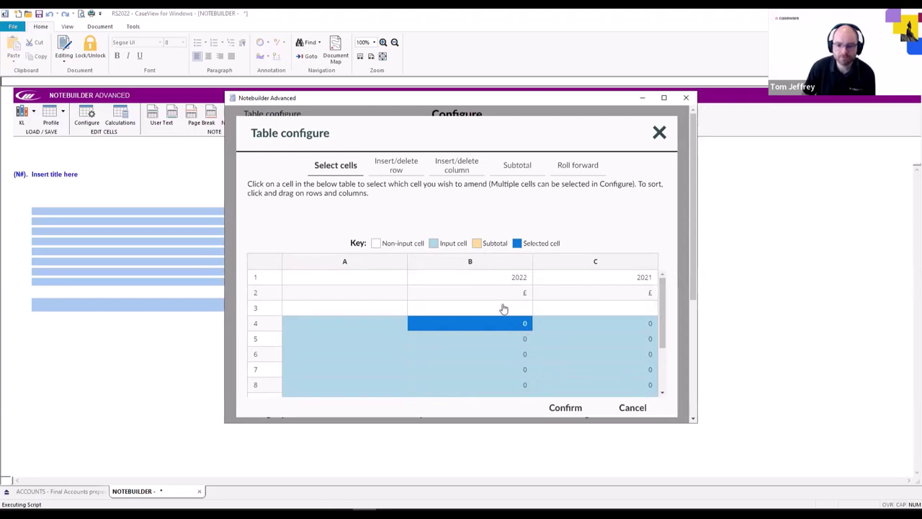
Select cells A5, B7 and A8 in addition to B4, and clear all four selections
scroll(500, 310, "down", 5)
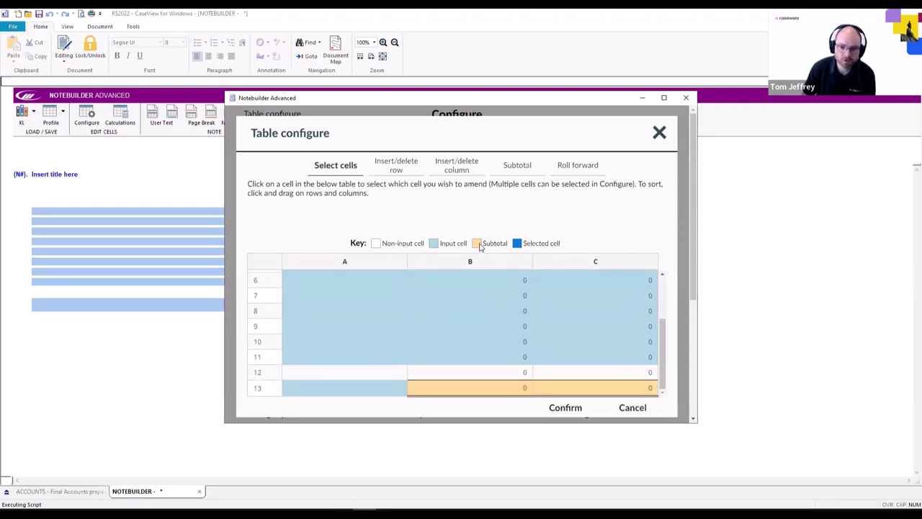
scroll(497, 281, "up", 5)
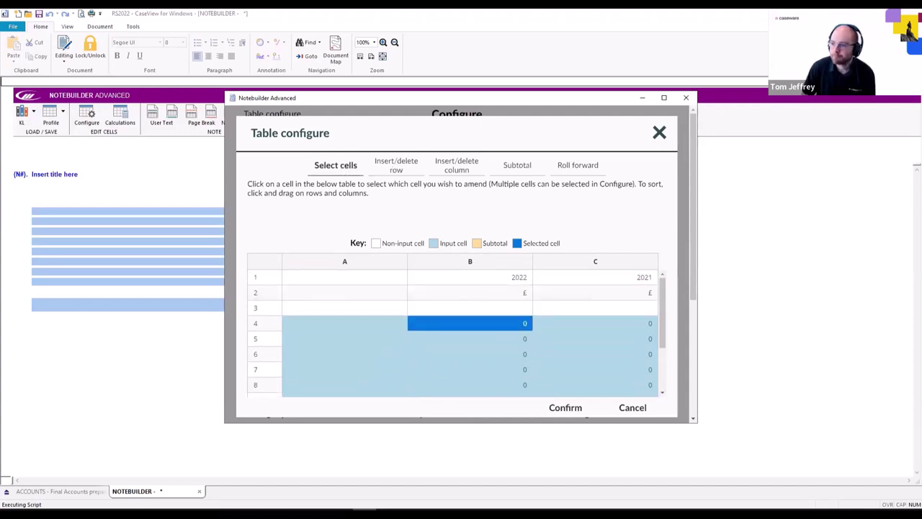
left_click(397, 343)
left_click(461, 370)
left_click(391, 382)
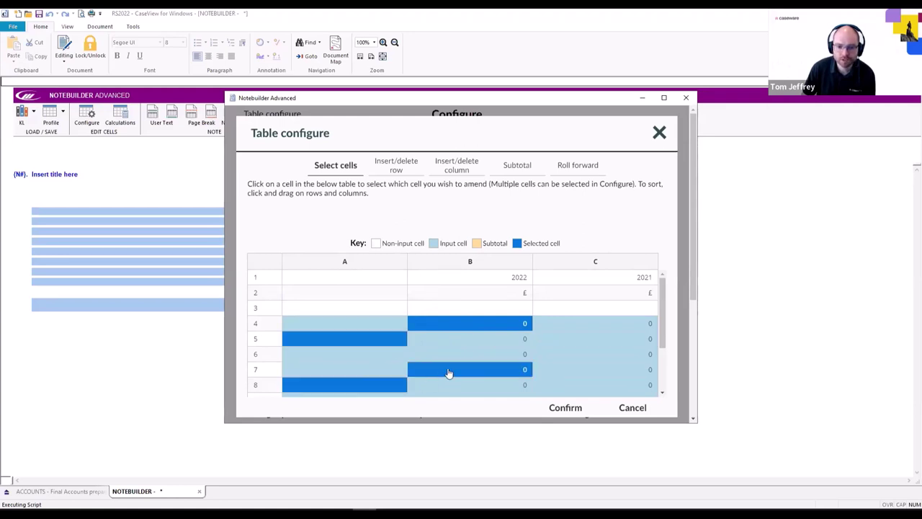
left_click(432, 369)
left_click(391, 343)
left_click(435, 323)
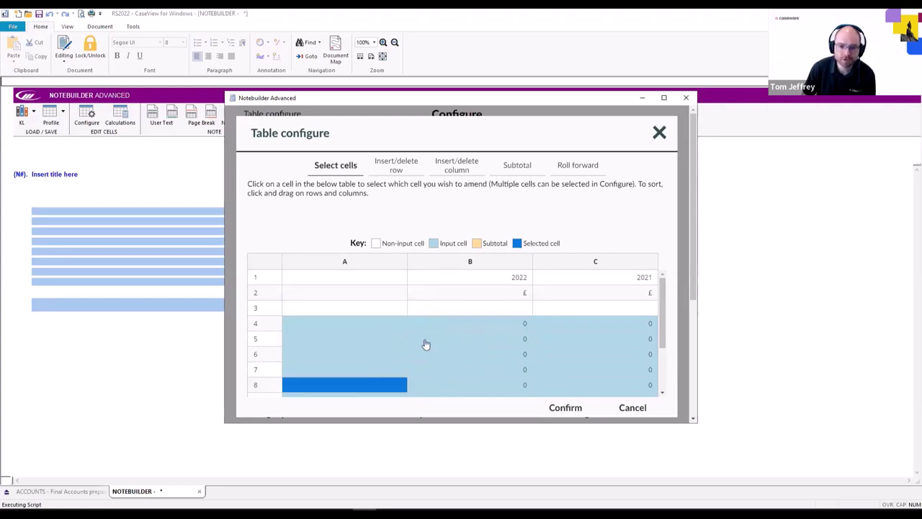
left_click(391, 385)
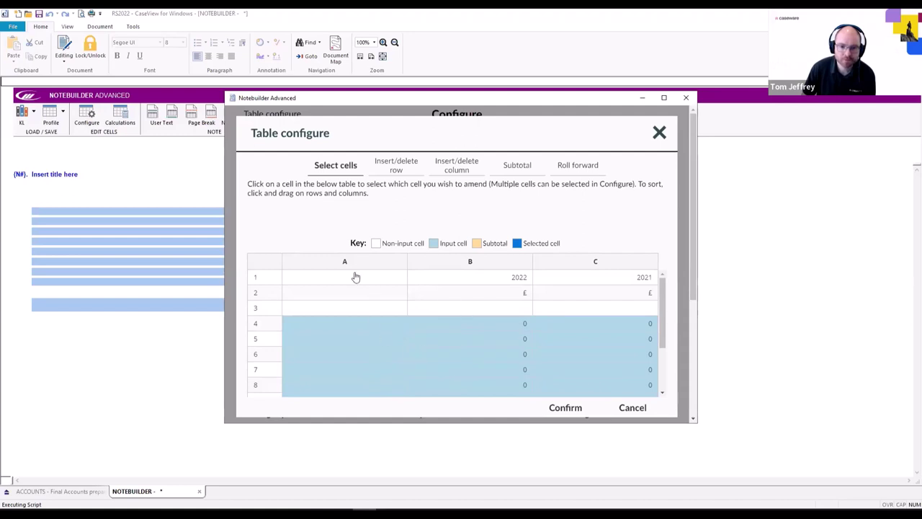
Try selecting whole rows 4, 6 and 7, columns A and B, and the entire table, and clear the selection
left_click(273, 317)
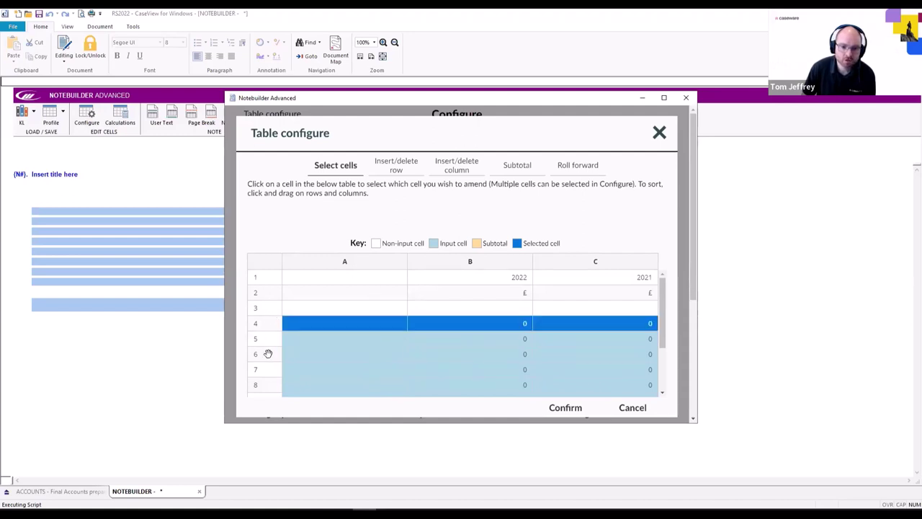
left_click(271, 354)
left_click(273, 326)
left_click(269, 365)
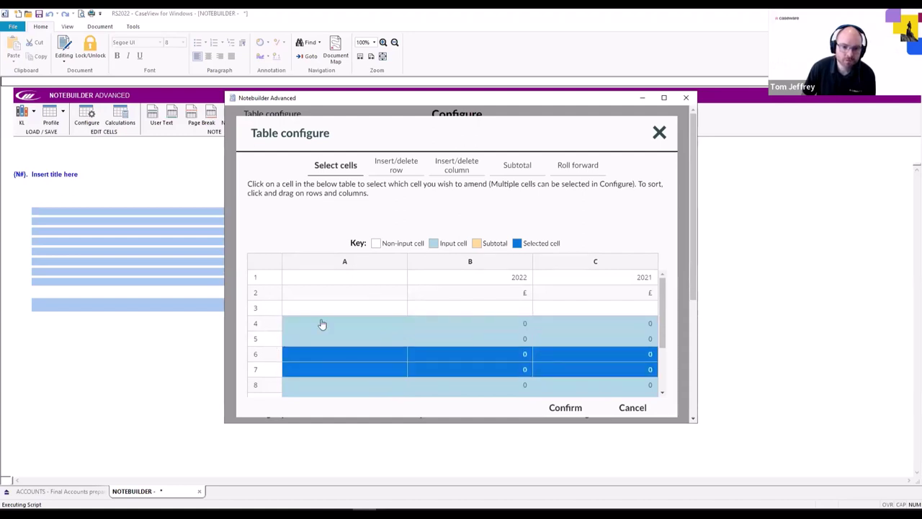
left_click(341, 261)
left_click(423, 264)
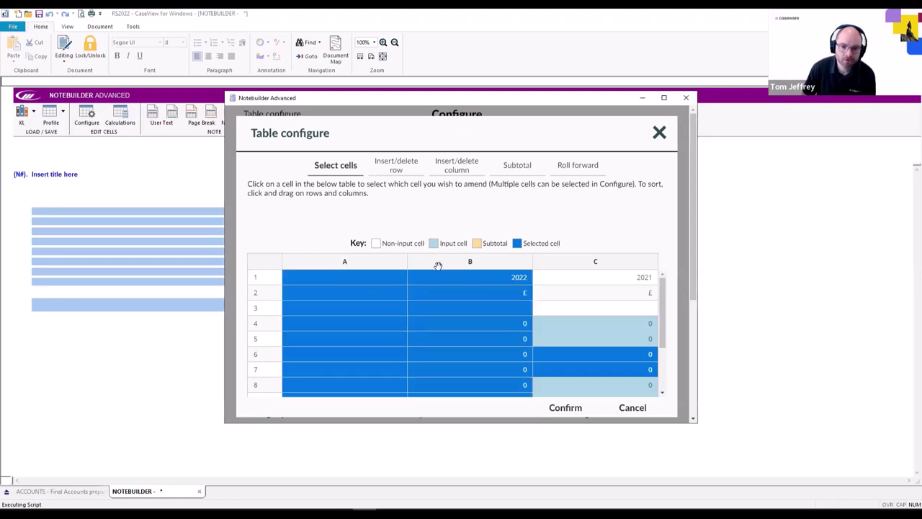
left_click(270, 265)
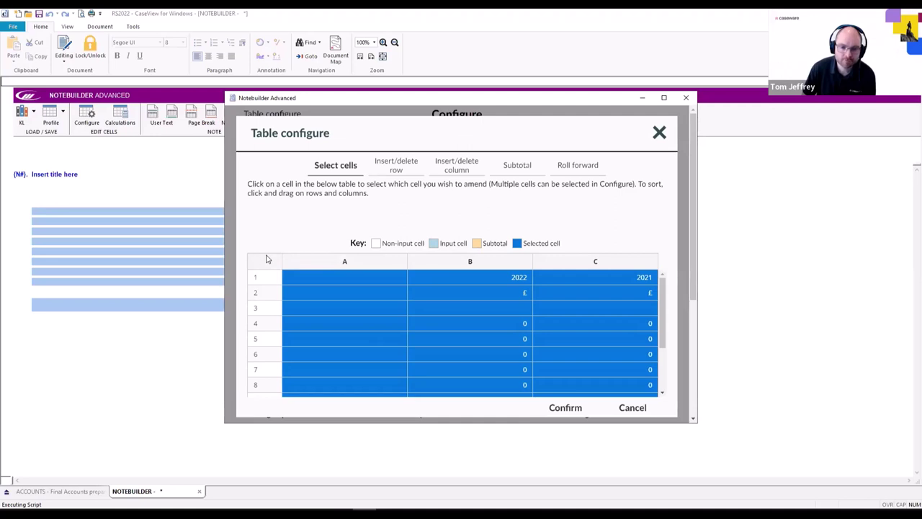
left_click(266, 260)
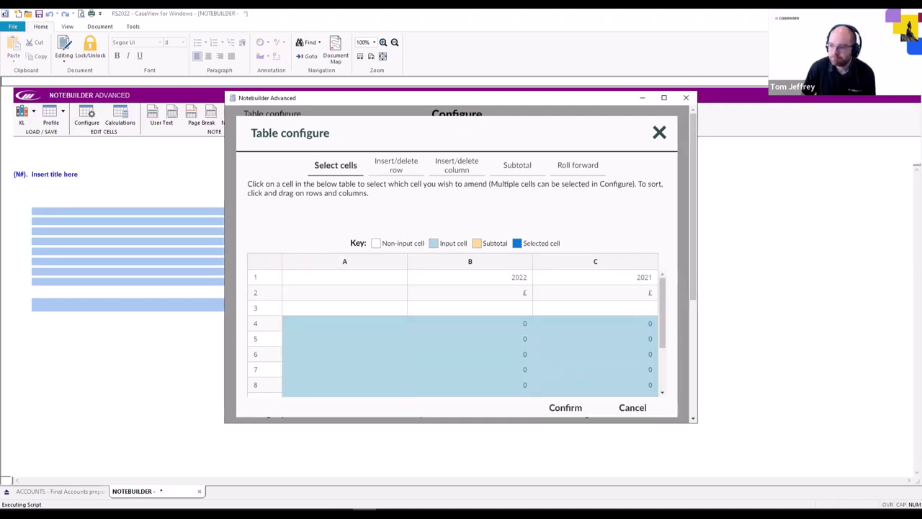
Open the row insert and delete options for row 4 and cancel them
left_click(395, 177)
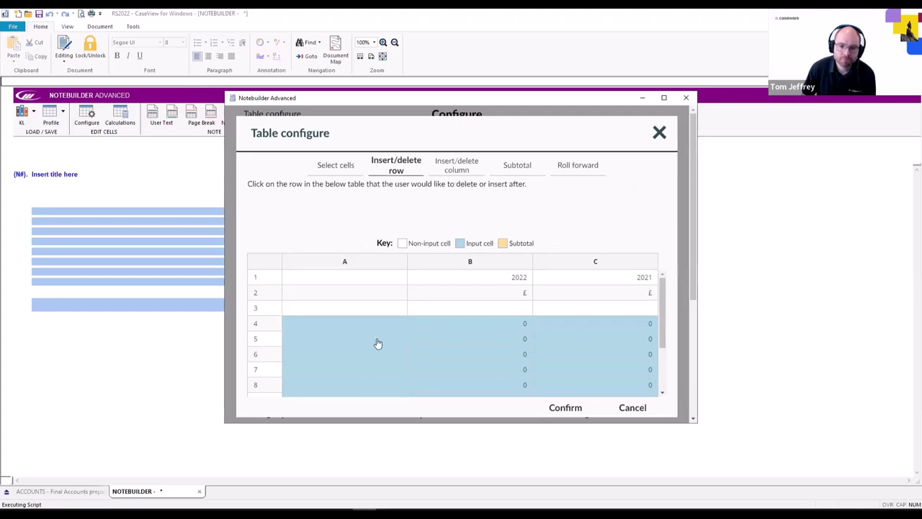
scroll(379, 344, "down", 2)
scroll(276, 336, "up", 1)
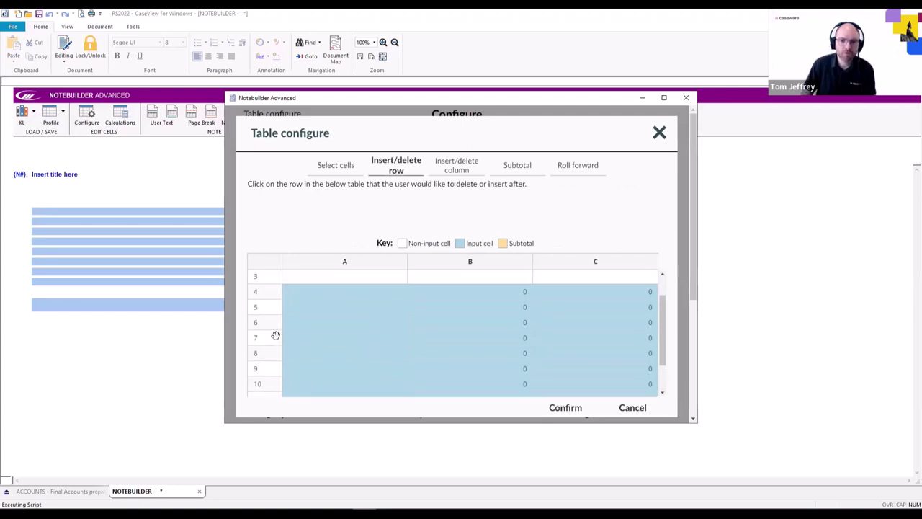
scroll(276, 336, "up", 1)
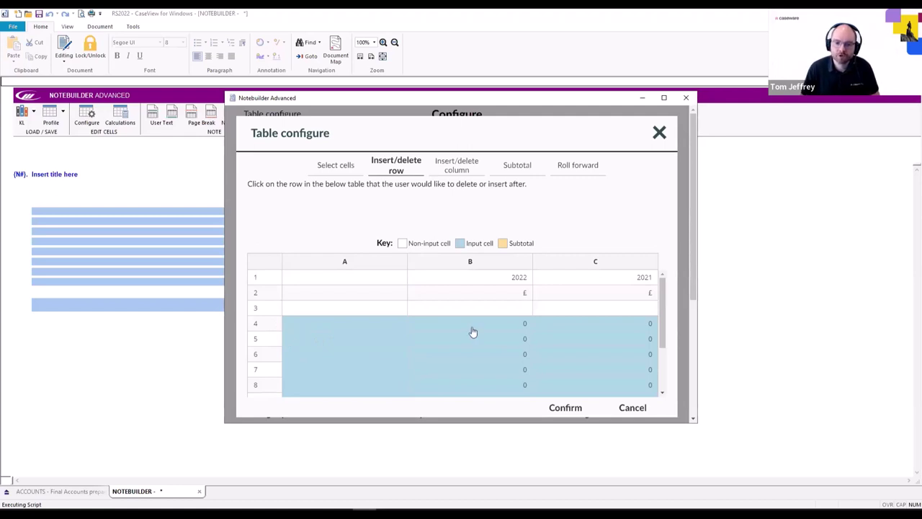
left_click(279, 326)
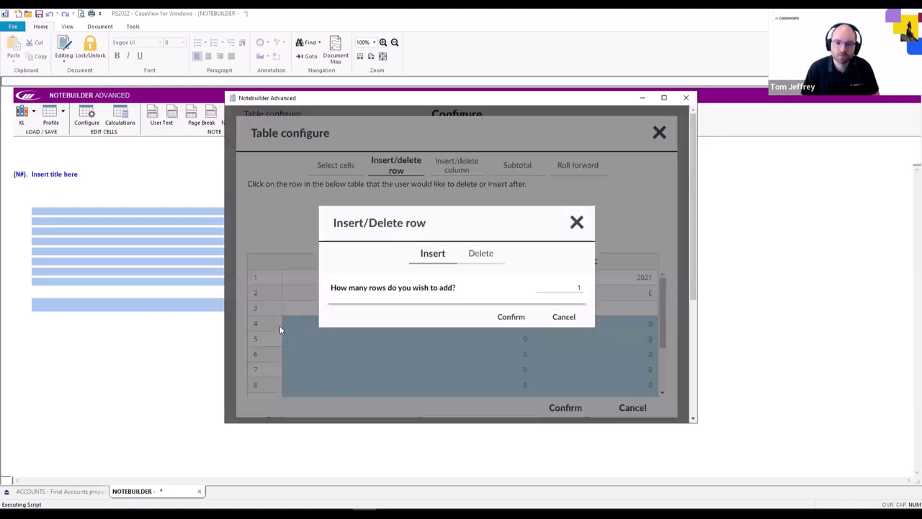
left_click(575, 321)
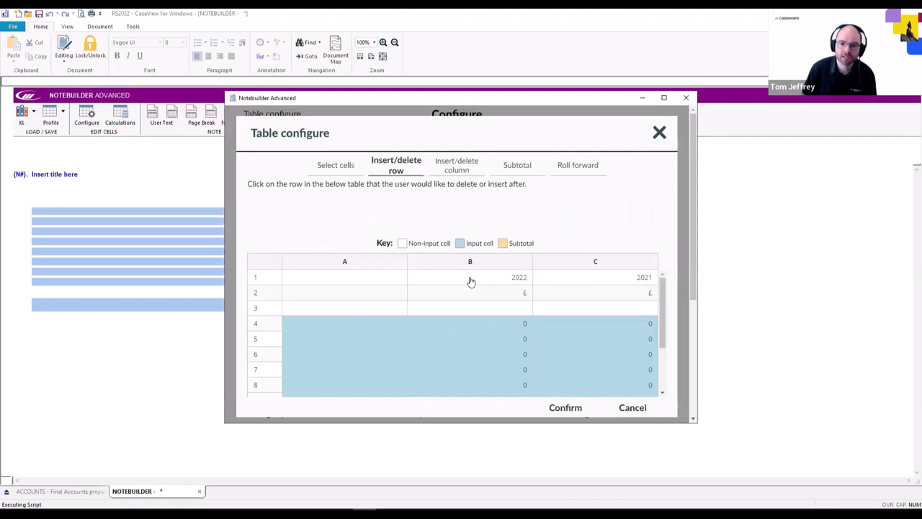
Select row 4 as cells to amend, and return to row insertion and deletion to examine the input rows
left_click(326, 166)
left_click(271, 321)
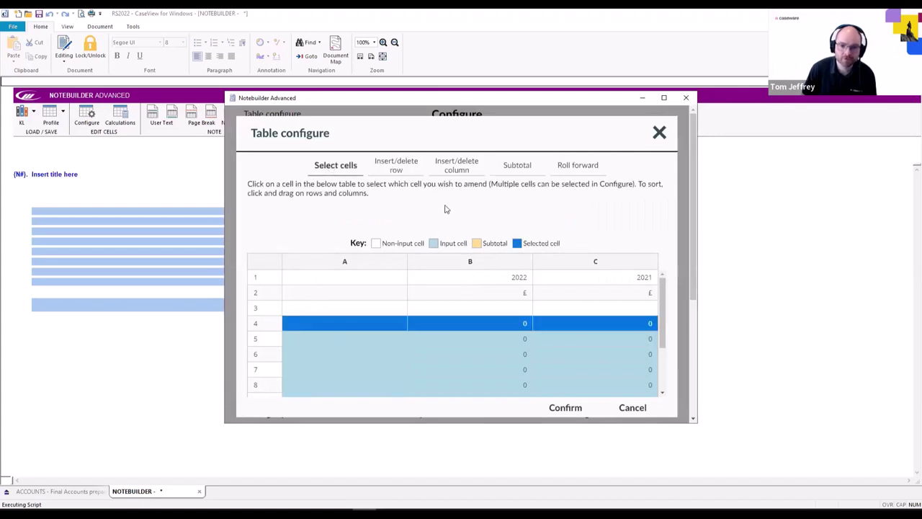
left_click(393, 170)
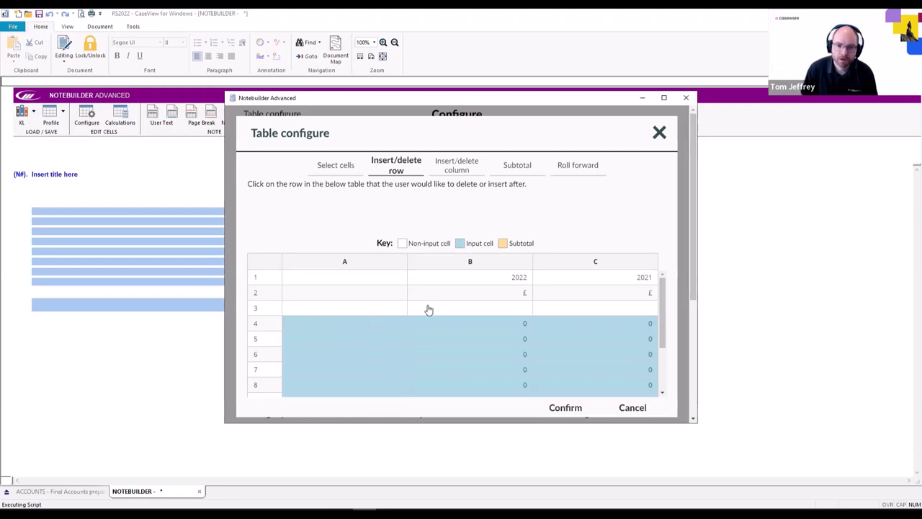
scroll(327, 327, "down", 1)
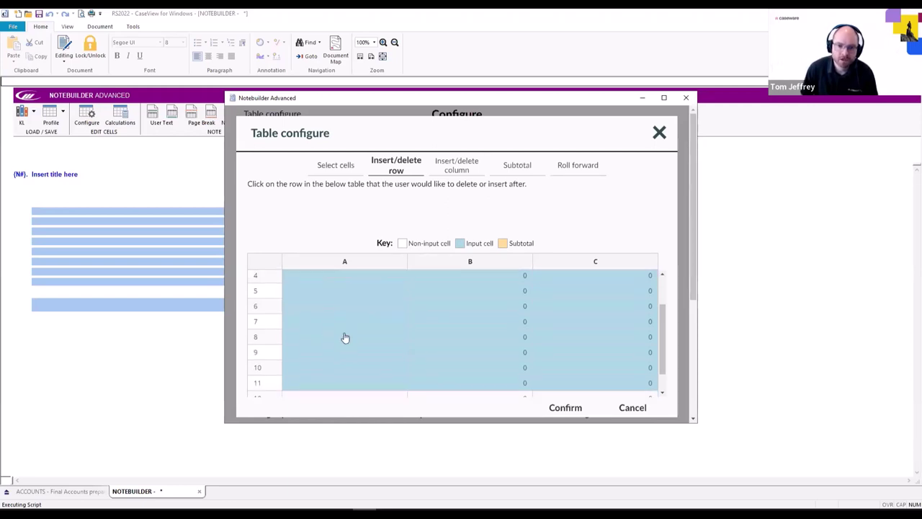
scroll(349, 336, "down", 1)
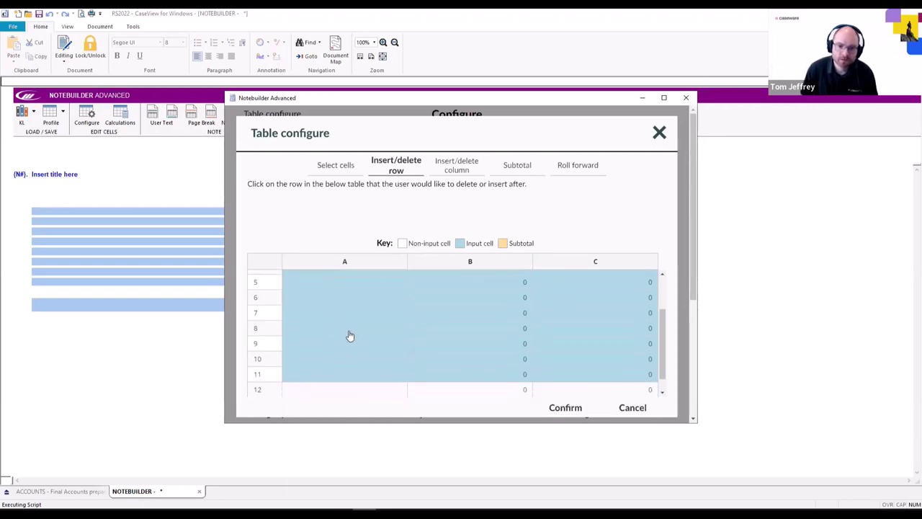
scroll(345, 307, "up", 2)
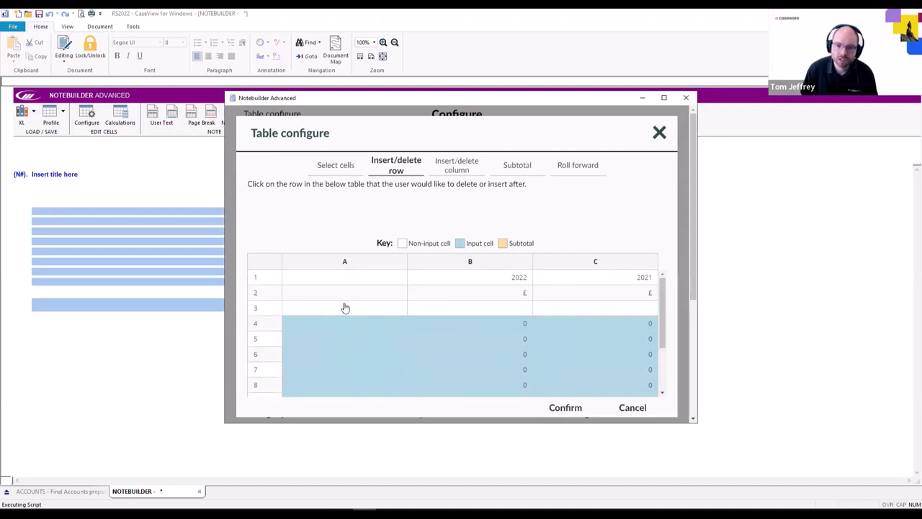
Insert one column after column B, the 2022 amounts
left_click(463, 172)
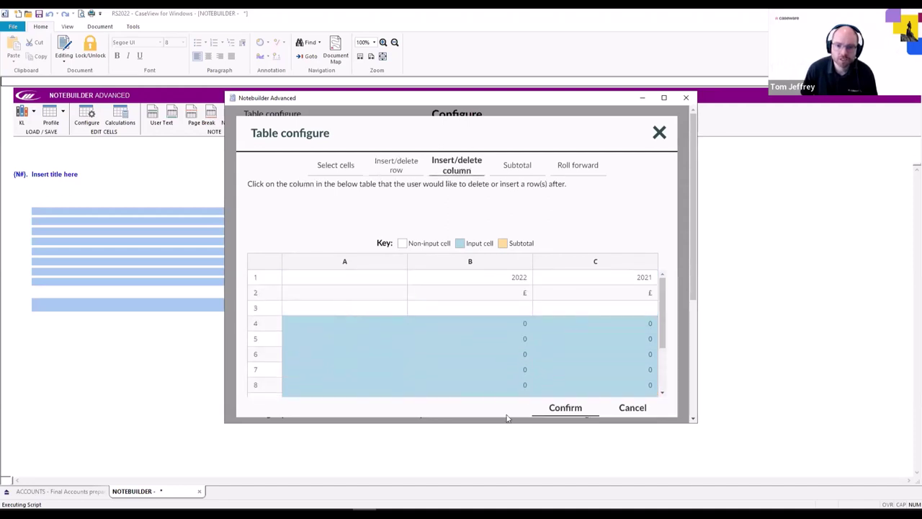
left_click(479, 262)
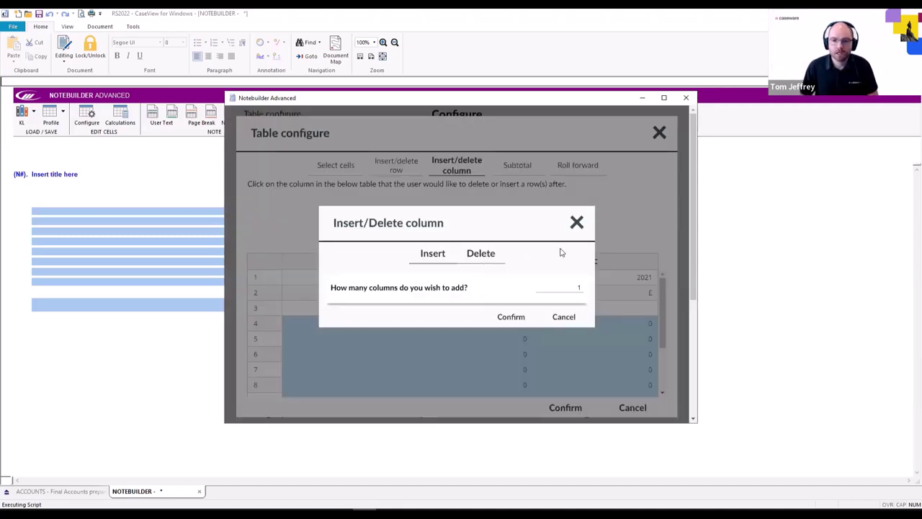
left_click(576, 224)
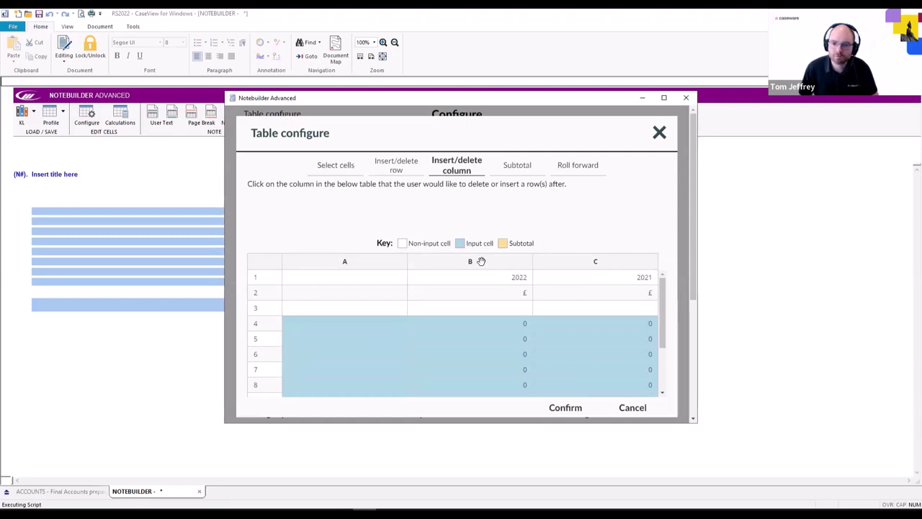
left_click(481, 262)
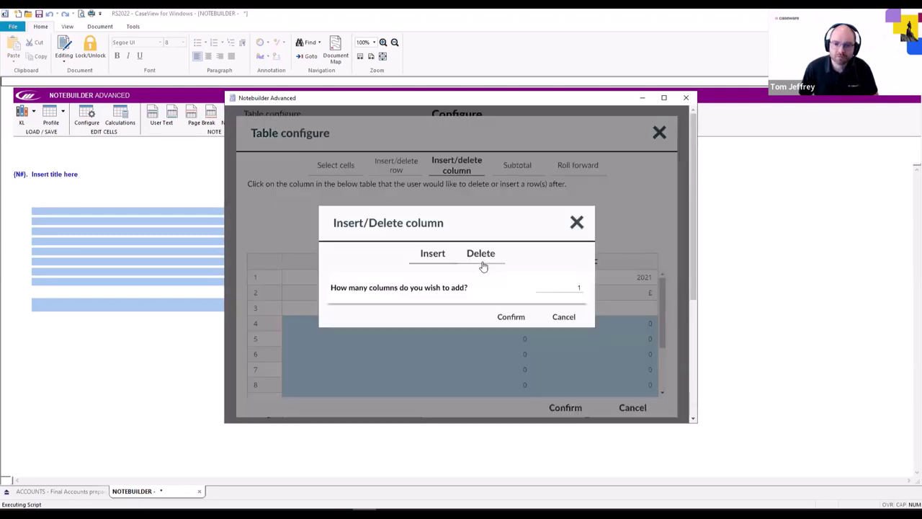
left_click(517, 319)
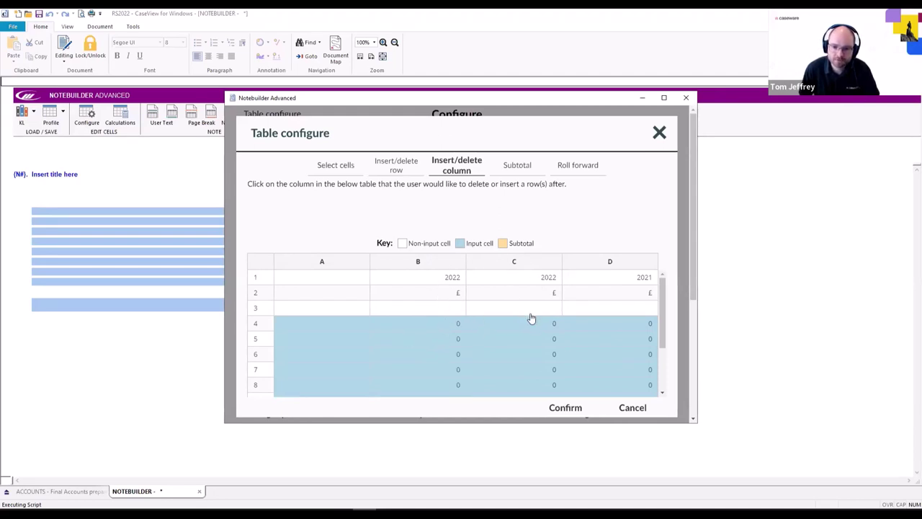
Open the subtotal in cell B13 for amendment and examine which column B cells it adds up
scroll(531, 317, "down", 3)
scroll(521, 319, "down", 3)
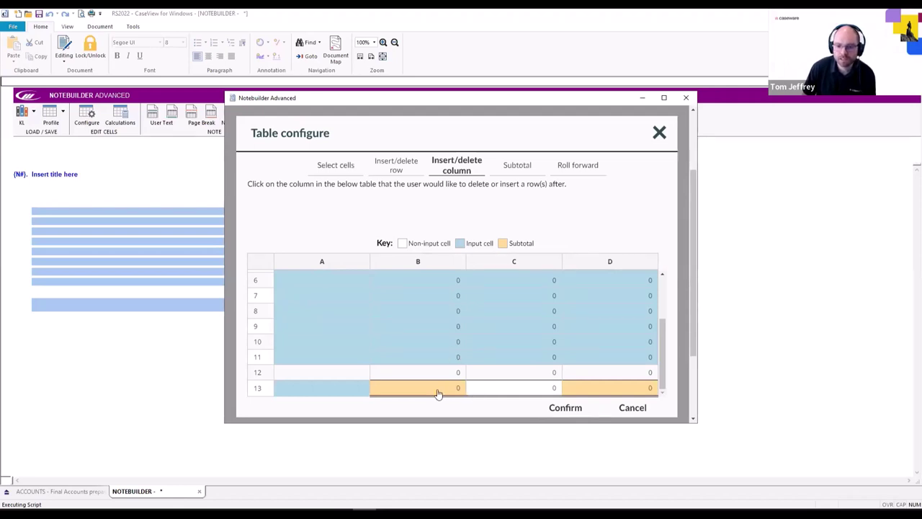
left_click(529, 172)
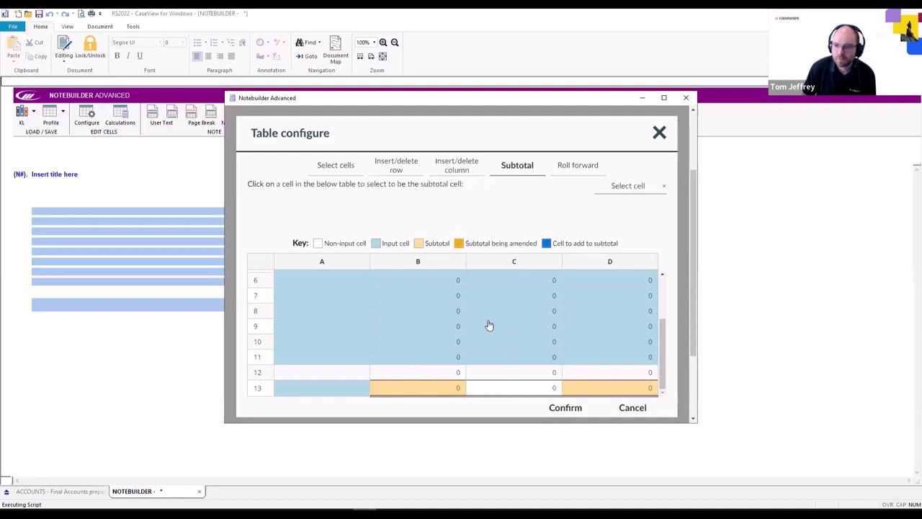
scroll(490, 325, "up", 3)
scroll(487, 323, "down", 3)
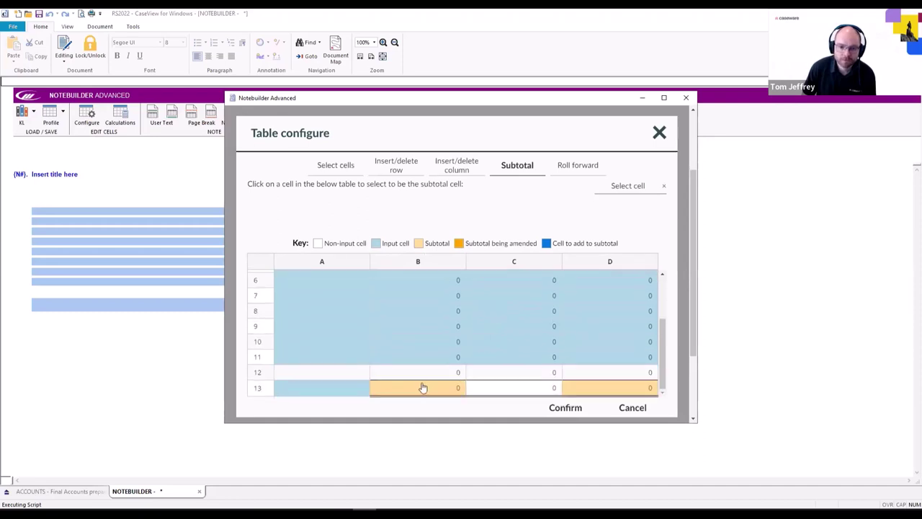
left_click(424, 391)
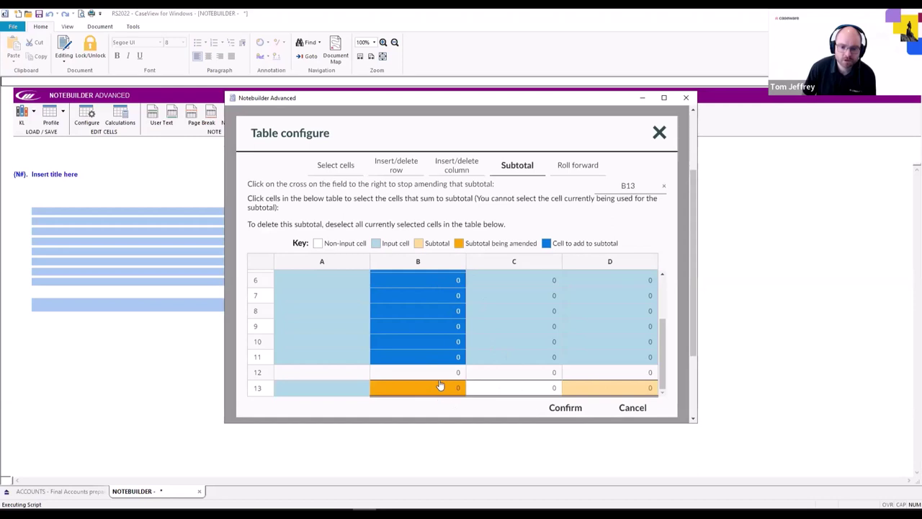
scroll(422, 302, "up", 3)
scroll(421, 318, "down", 3)
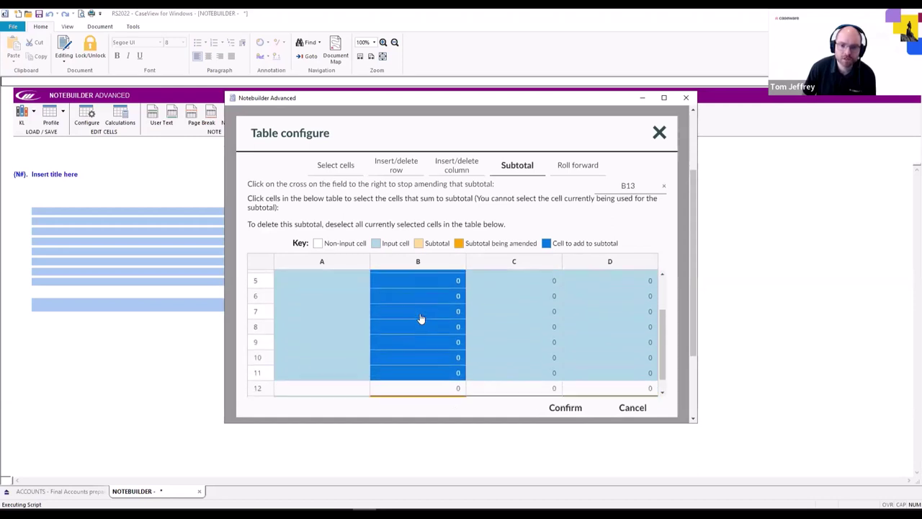
scroll(422, 318, "down", 1)
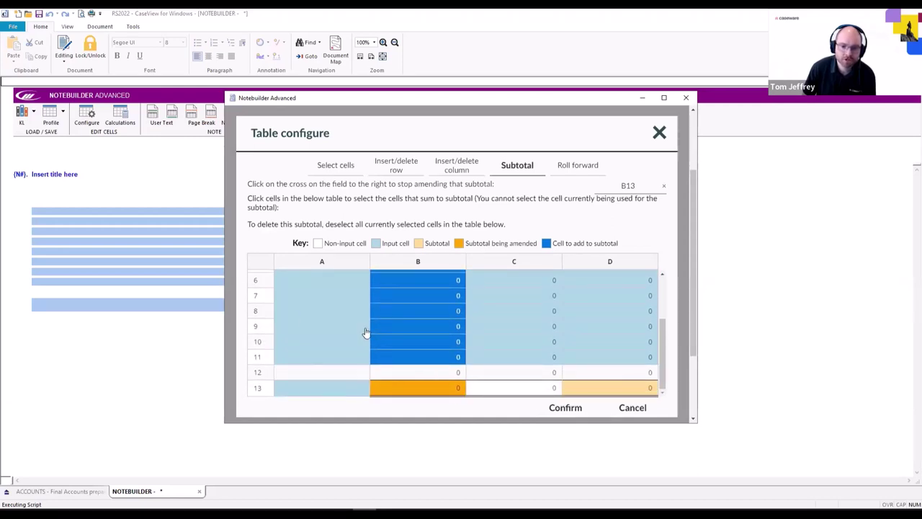
Remove cells B8, B11 and B5 from the B13 subtotal
left_click(409, 313)
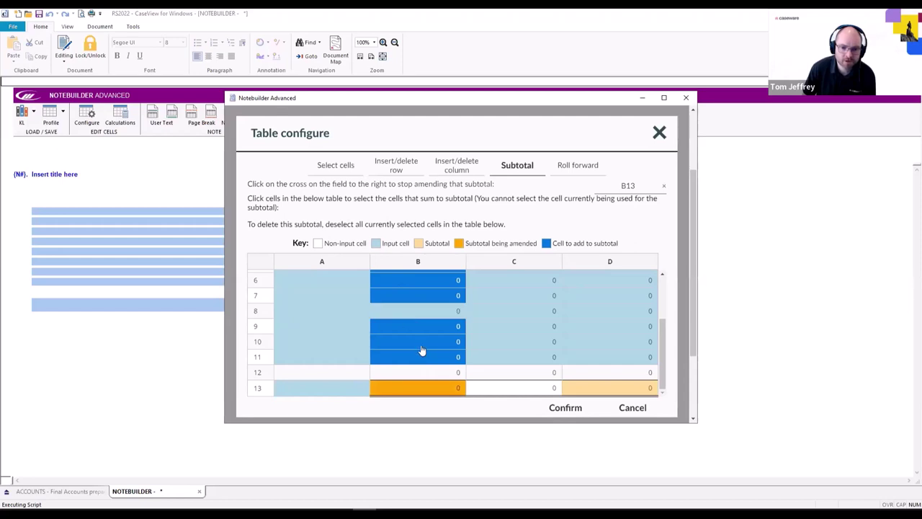
left_click(422, 350)
scroll(423, 324, "up", 3)
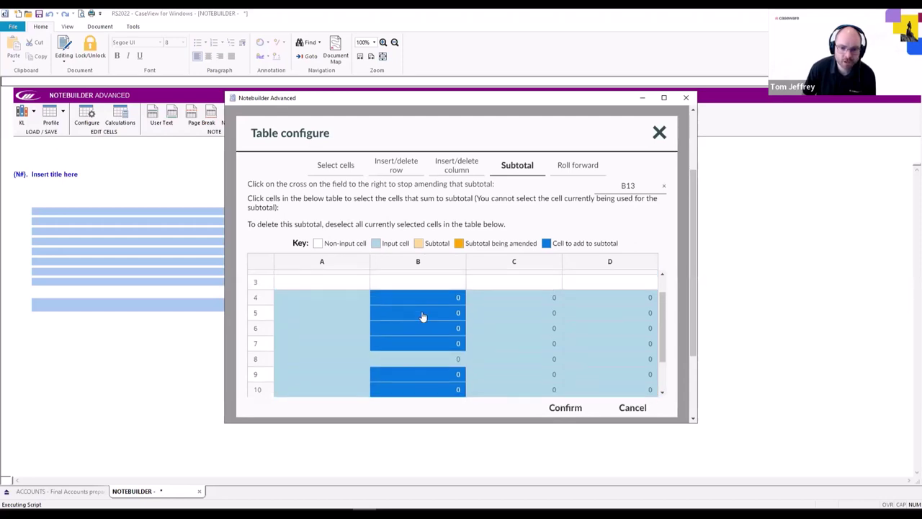
left_click(423, 317)
Add cells B5, B8, B11 and C13 to the B13 subtotal, and stop amending that subtotal
scroll(423, 317, "down", 3)
scroll(426, 313, "up", 3)
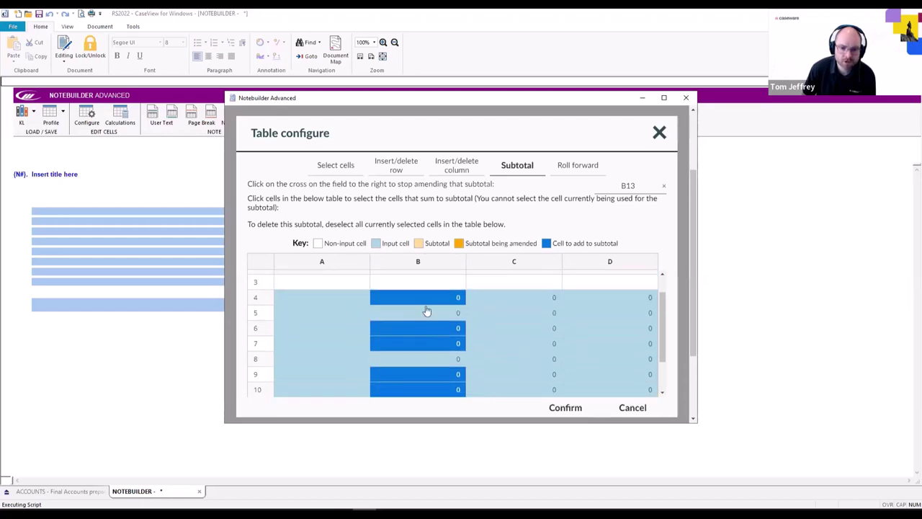
left_click(426, 312)
left_click(437, 359)
scroll(437, 360, "down", 3)
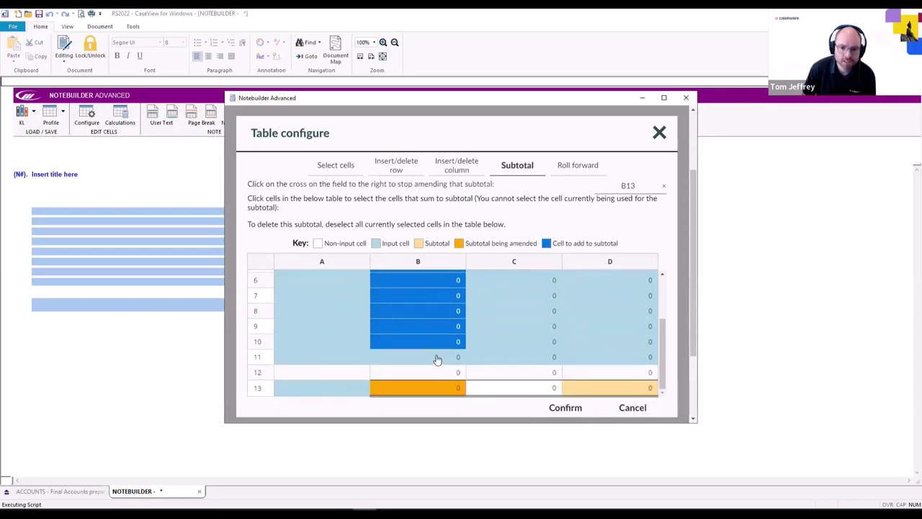
left_click(436, 359)
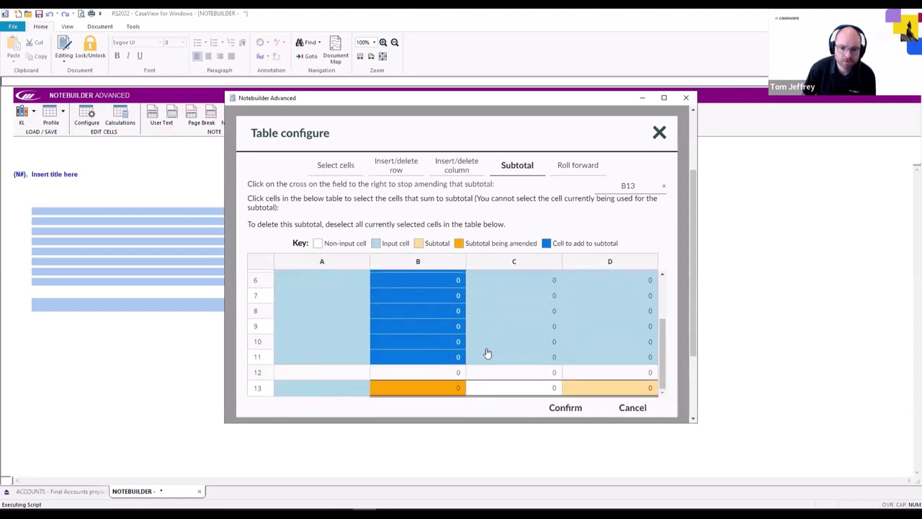
left_click(504, 393)
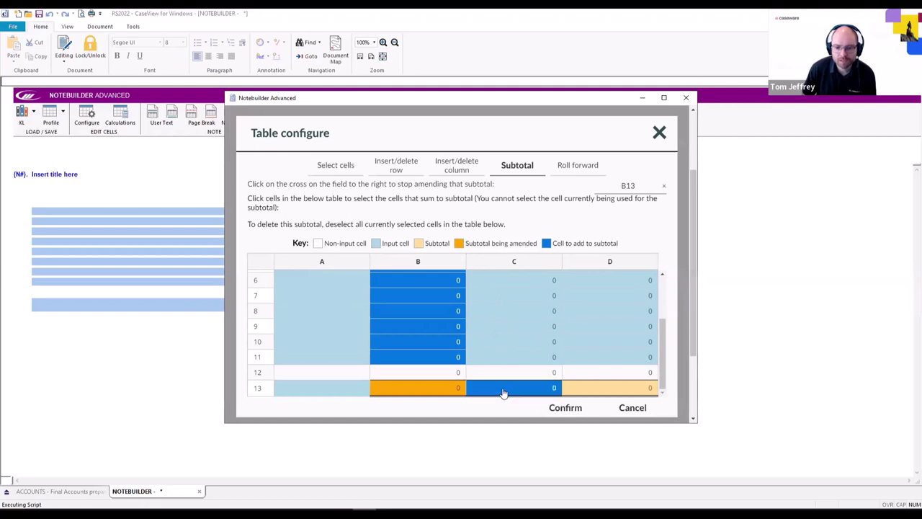
left_click(664, 187)
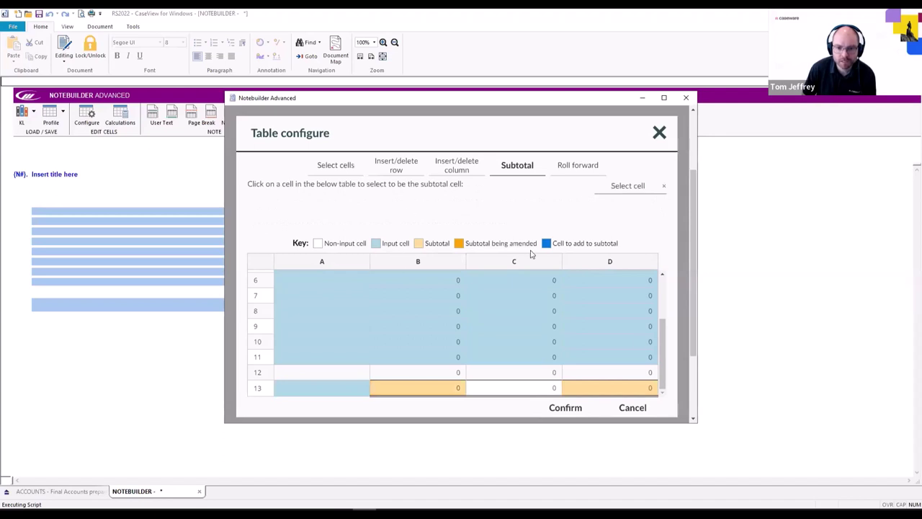
Create a subtotal in cell C13 that adds up cells C5, C7 and C8
left_click(503, 391)
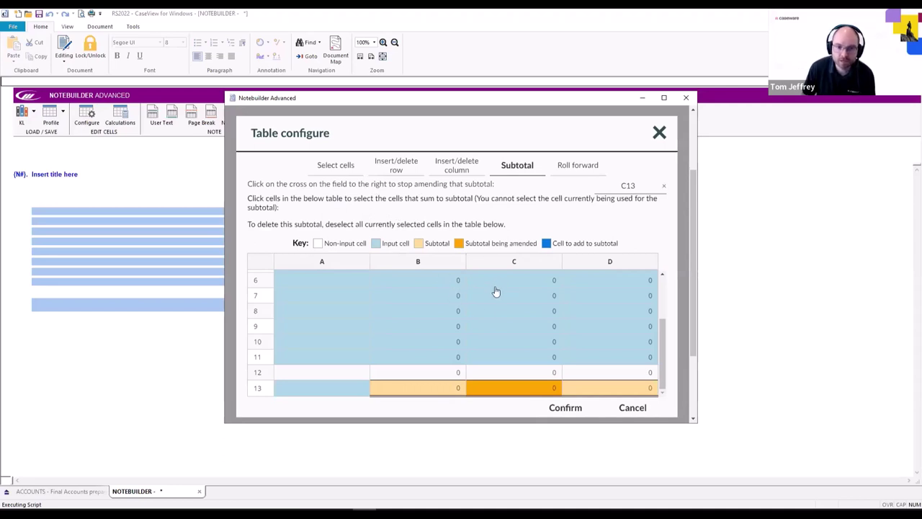
scroll(514, 310, "up", 1)
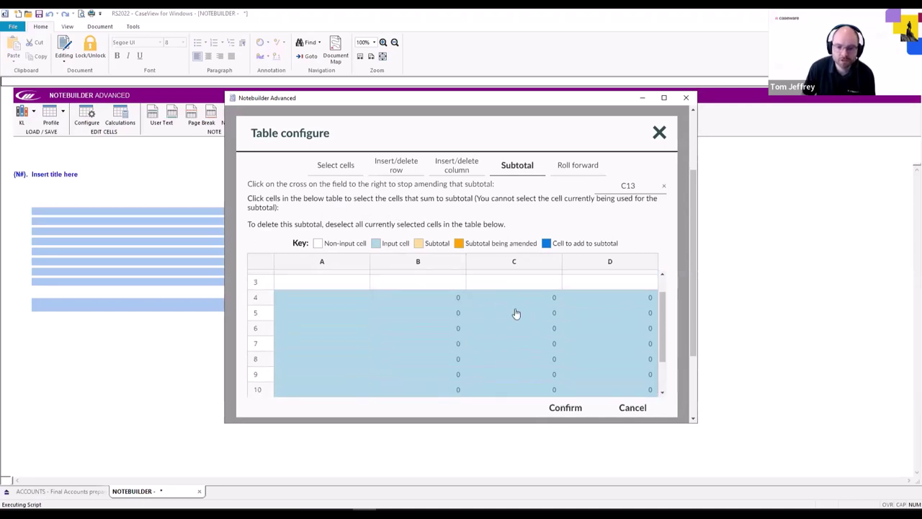
left_click(516, 313)
left_click(519, 341)
left_click(520, 359)
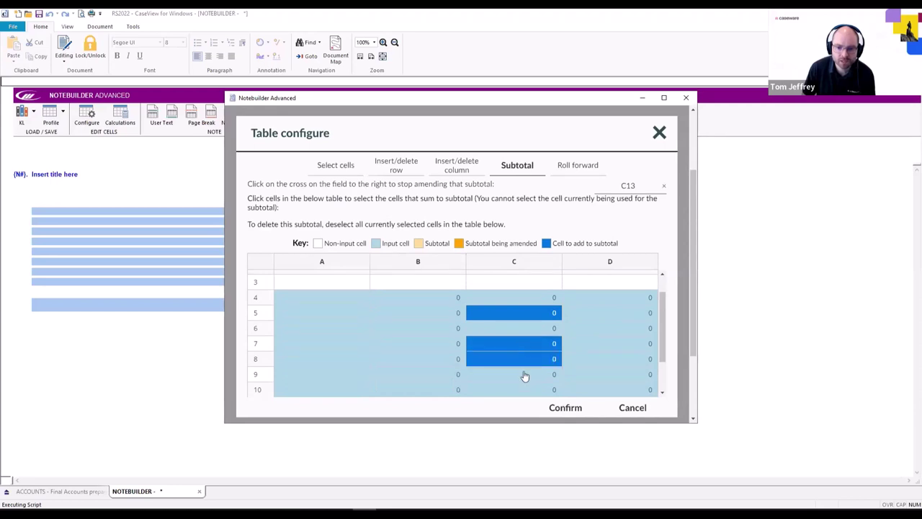
scroll(524, 374, "down", 1)
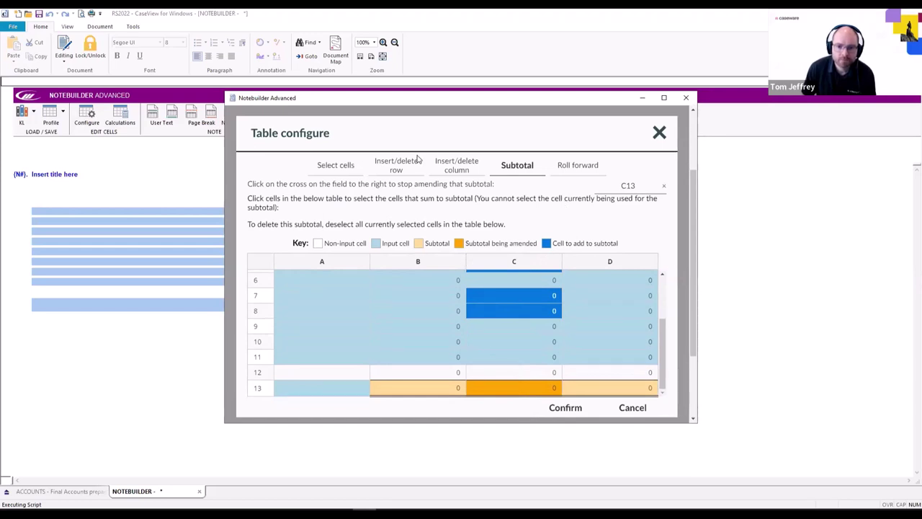
Look through the other table configuration options, then reopen the C13 subtotal and examine which column C cells it adds up
left_click(336, 165)
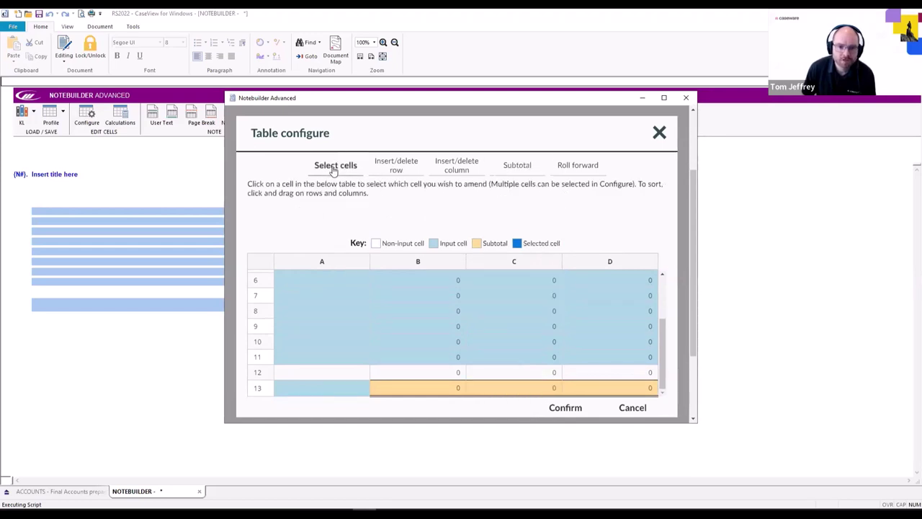
left_click(393, 166)
left_click(460, 164)
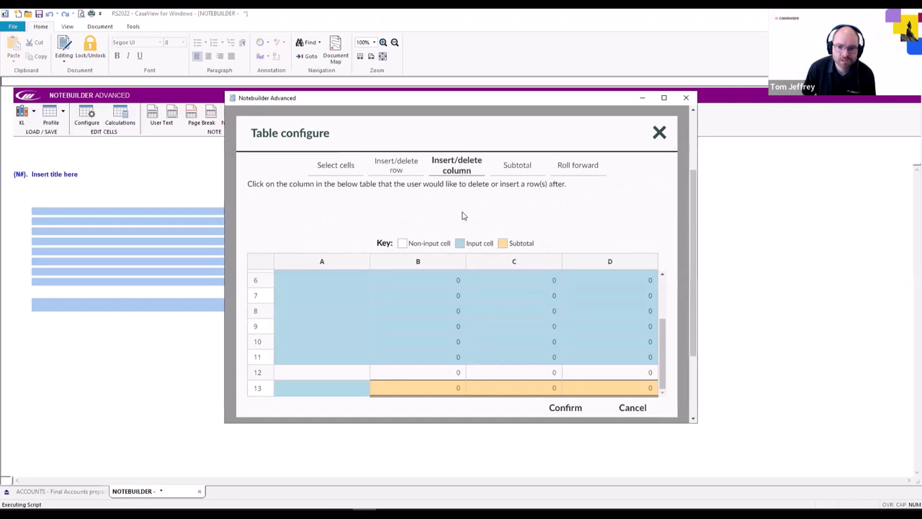
left_click(510, 166)
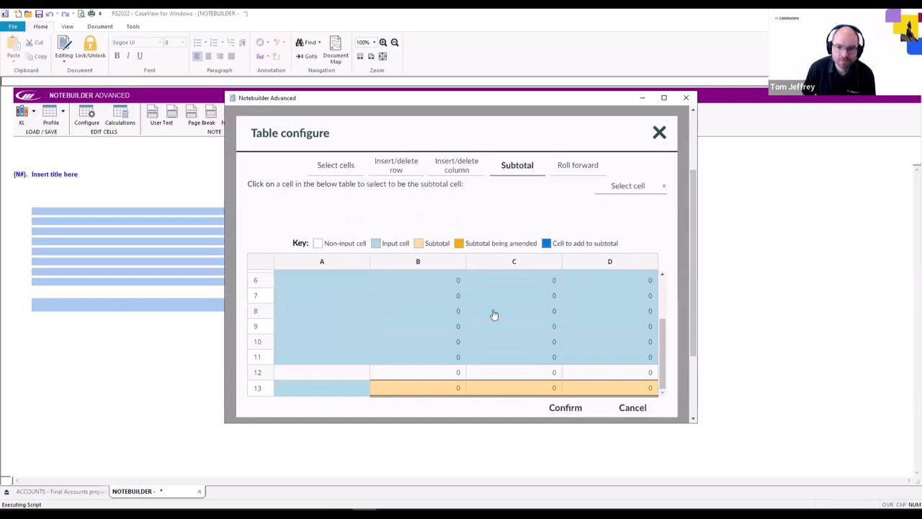
left_click(508, 390)
scroll(525, 295, "up", 3)
scroll(518, 333, "down", 3)
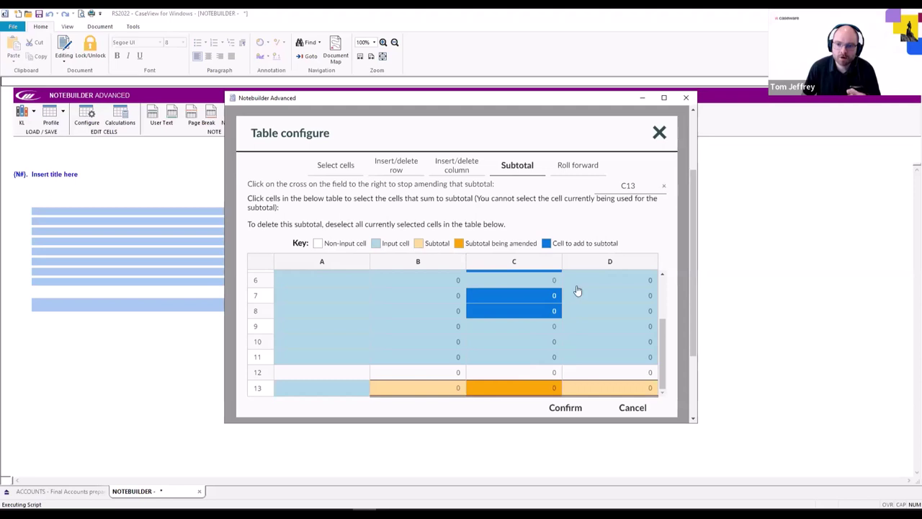
left_click(663, 188)
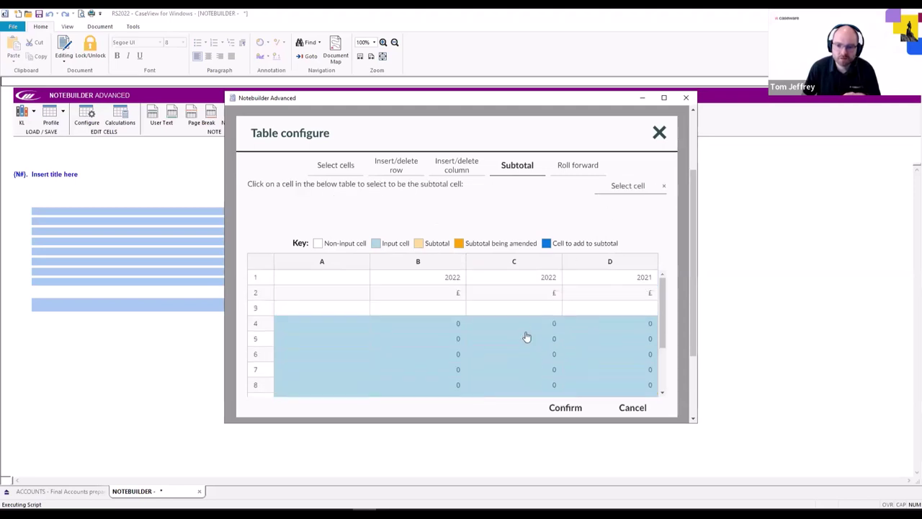
Delete column C, the second 2022 amounts column, from the table
scroll(525, 334, "up", 2)
left_click(423, 165)
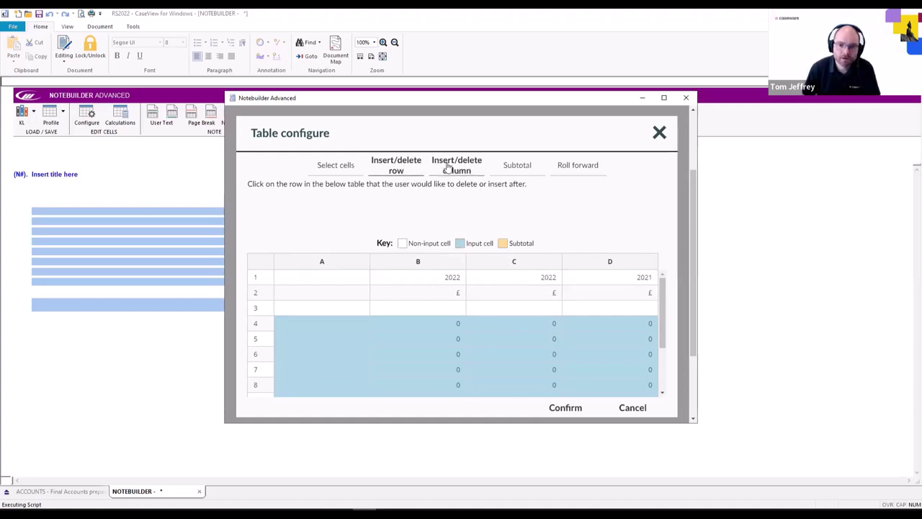
left_click(477, 167)
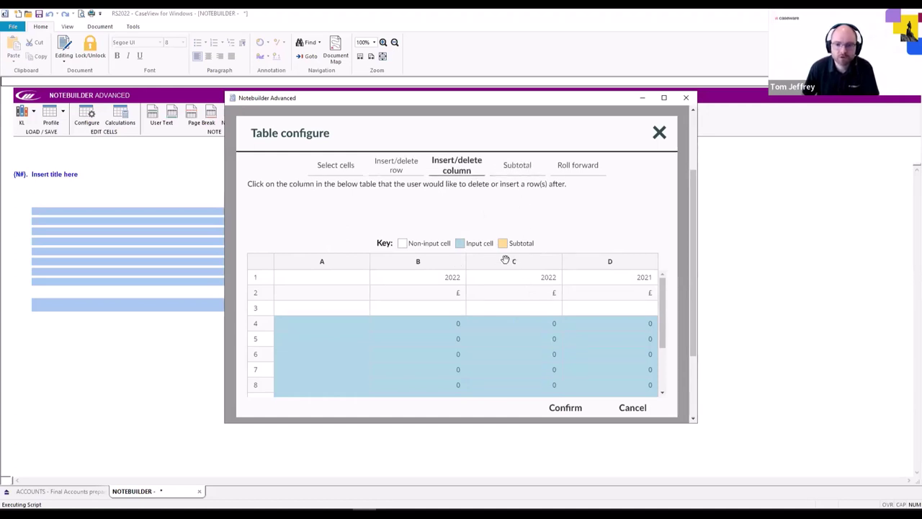
left_click(506, 262)
left_click(492, 262)
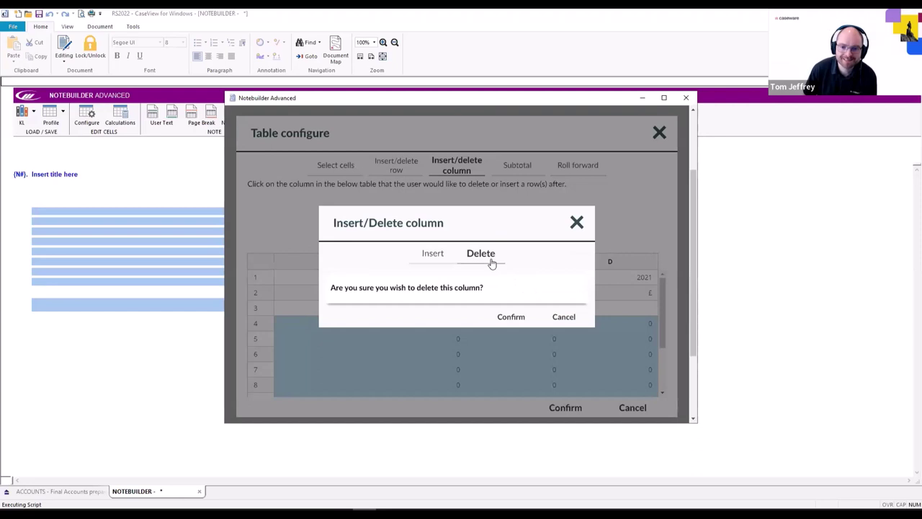
left_click(526, 323)
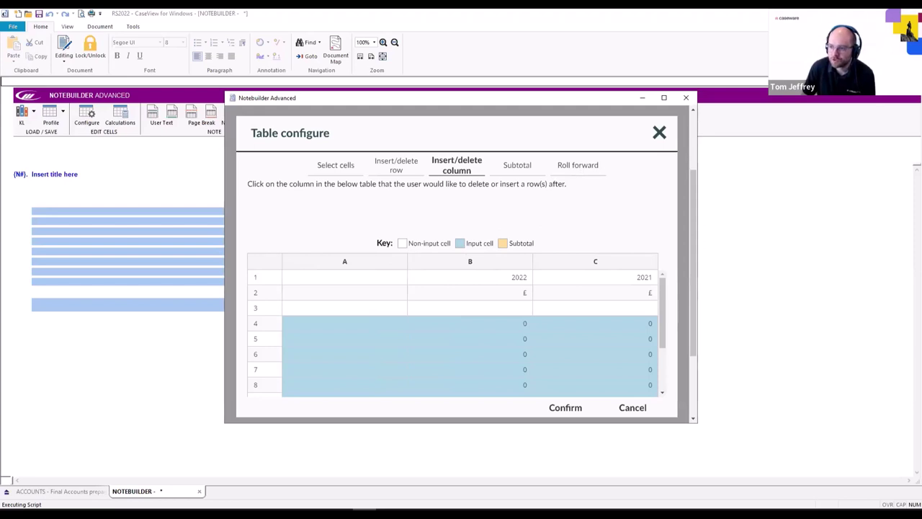
Set up a roll forward link so that cell C4 takes its value from cell B4
left_click(579, 171)
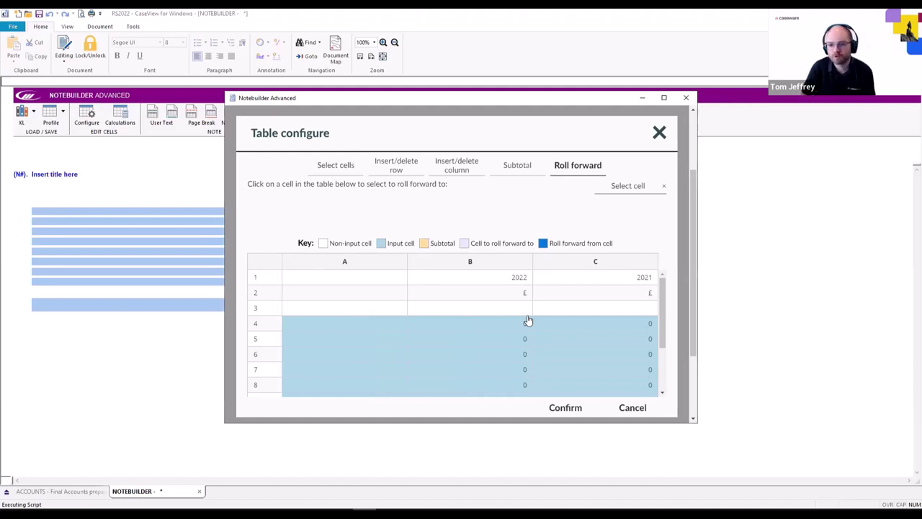
scroll(520, 314, "down", 3)
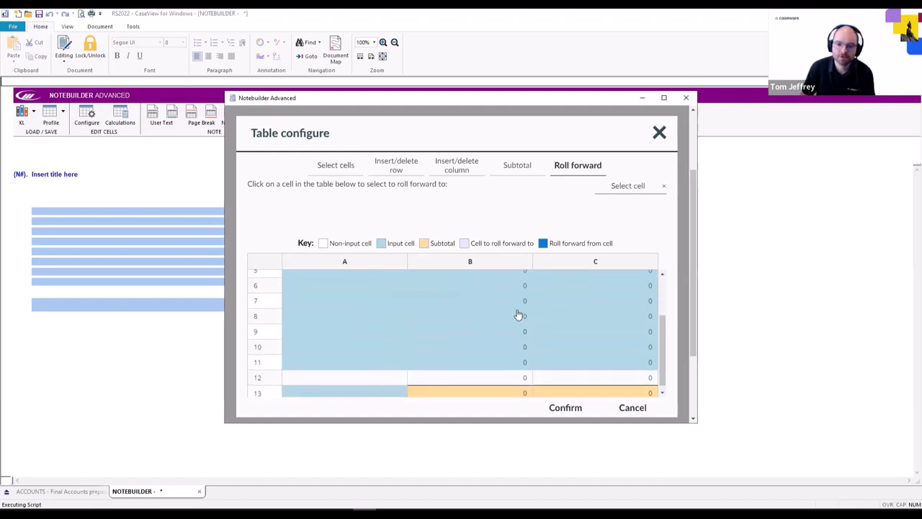
scroll(519, 311, "up", 2)
scroll(517, 310, "up", 1)
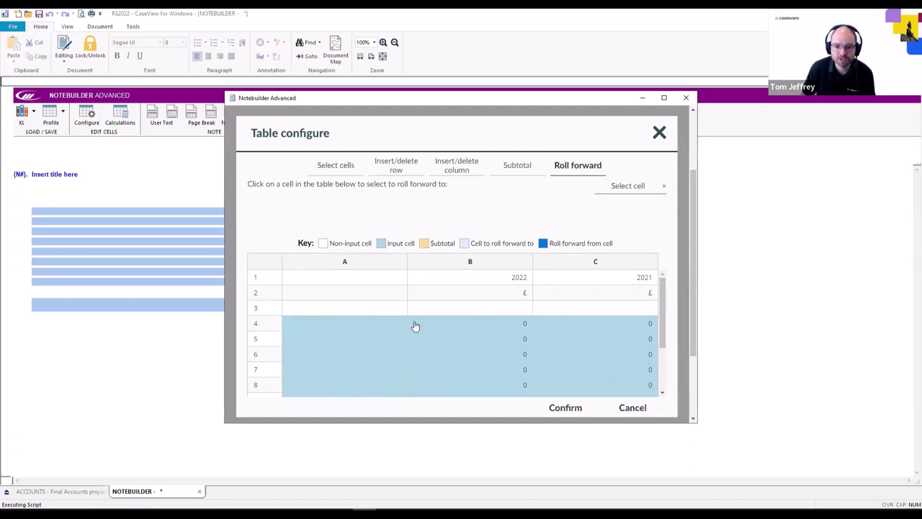
left_click(618, 327)
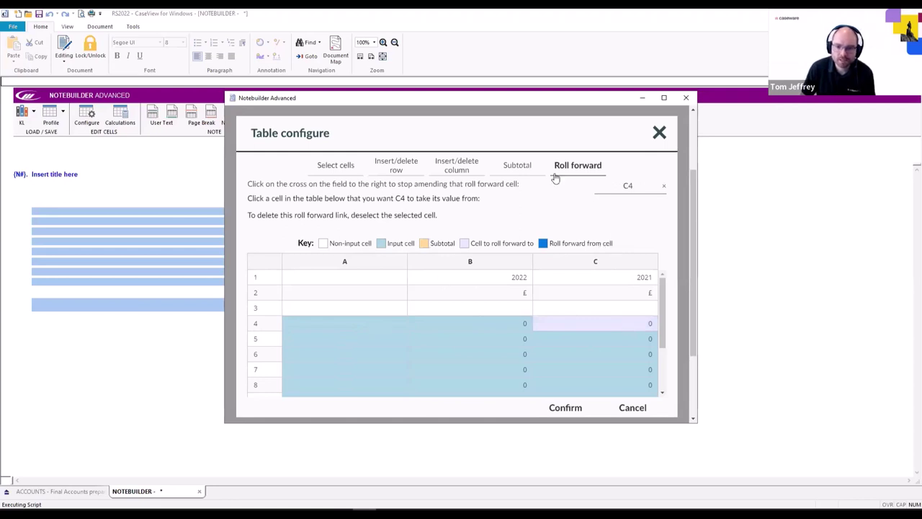
left_click(482, 327)
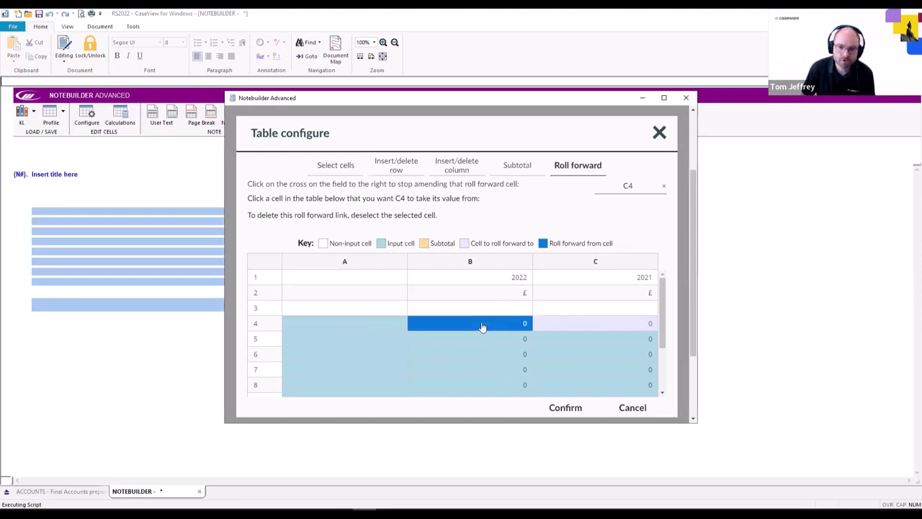
Reopen the roll forward link of cell C4 and delete it by deselecting its source cell B4
left_click(343, 168)
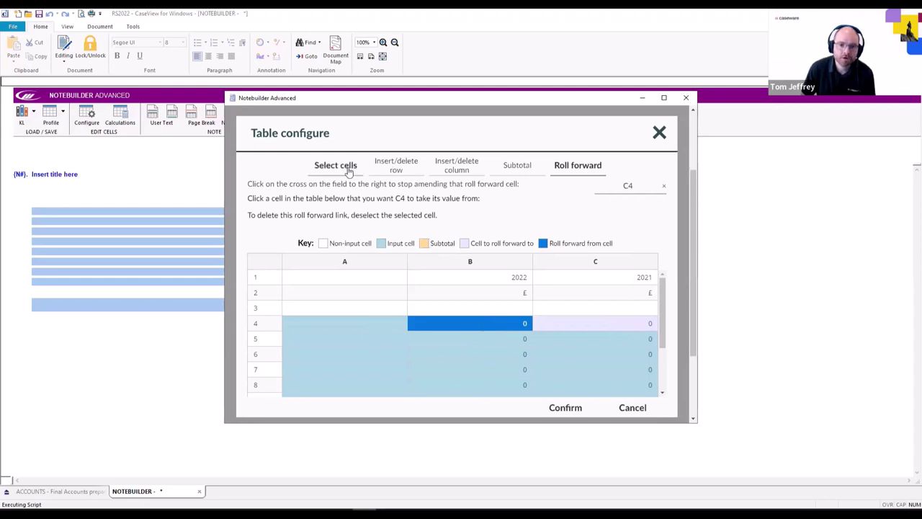
left_click(393, 167)
left_click(454, 168)
left_click(505, 170)
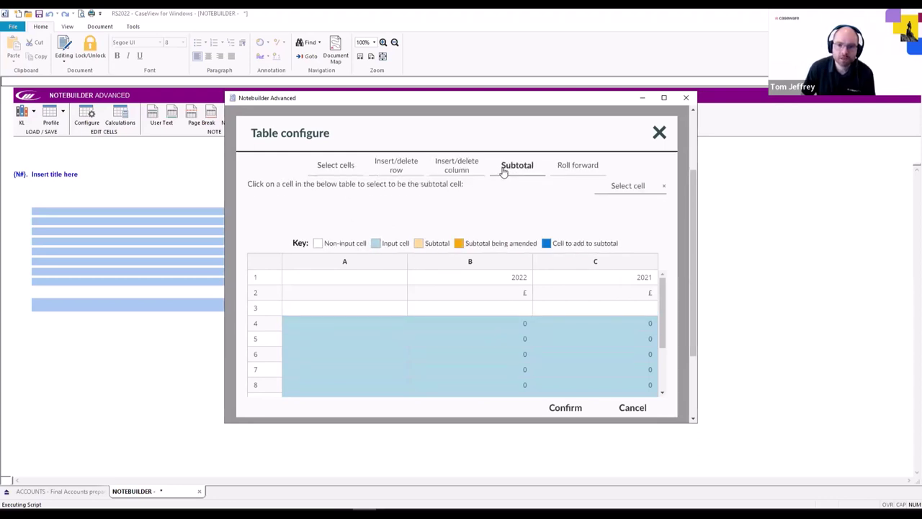
left_click(576, 165)
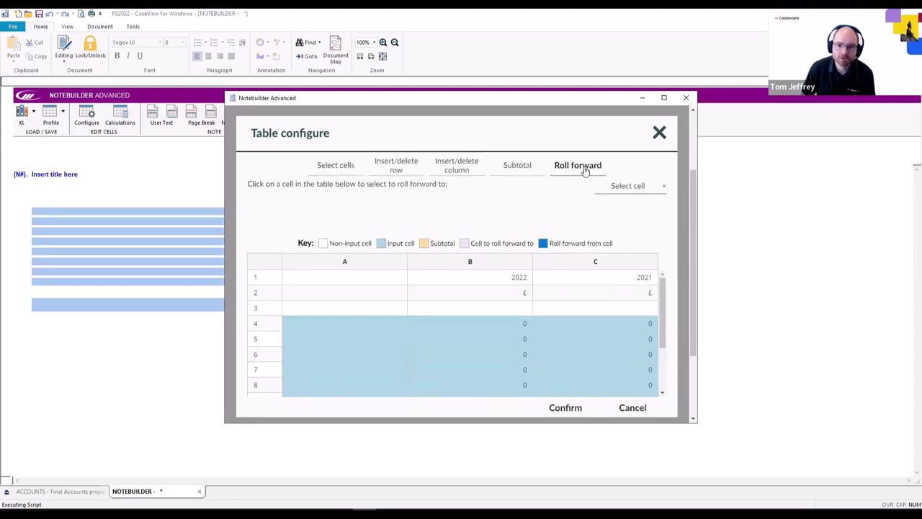
left_click(587, 325)
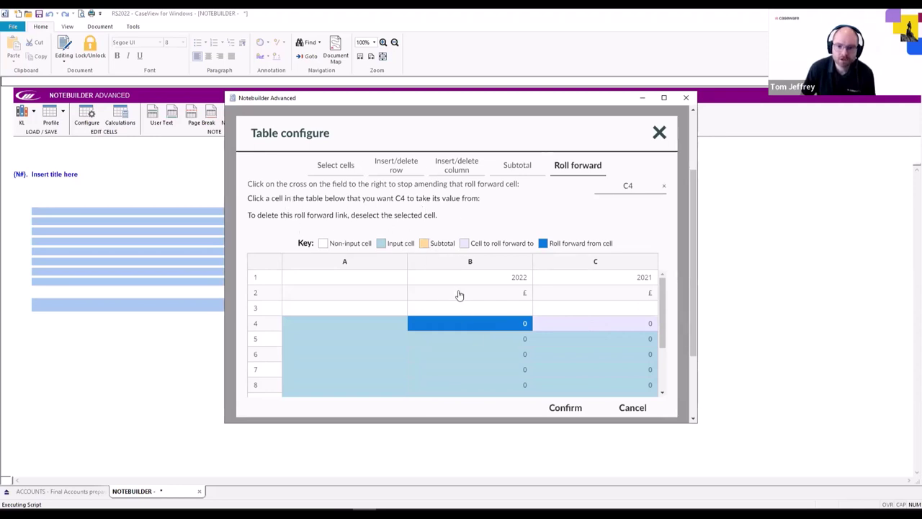
left_click(500, 325)
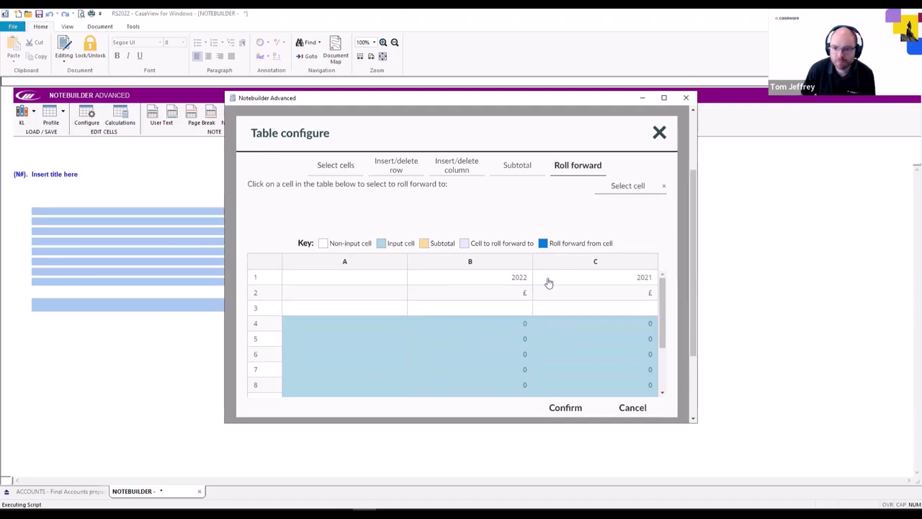
Deselect cells A4, B4 and C4 from the cells chosen for amendment
left_click(336, 165)
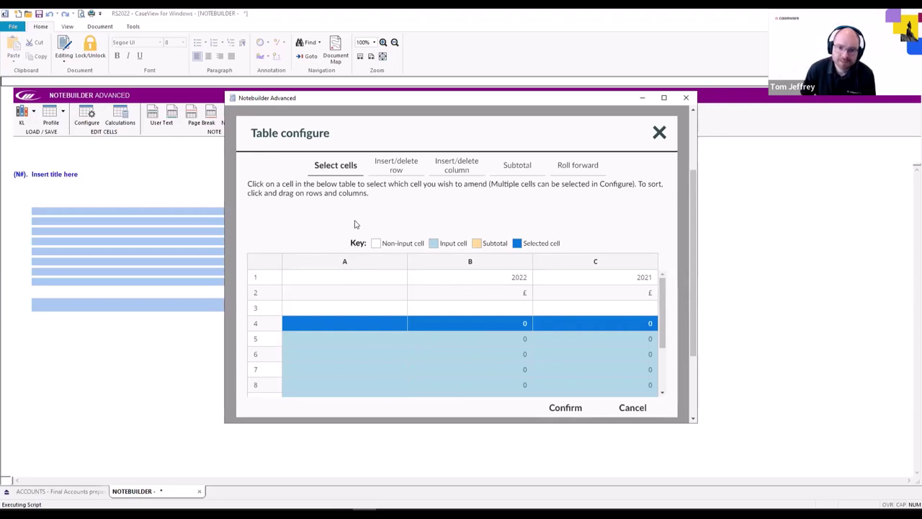
left_click(362, 327)
scroll(389, 321, "down", 1)
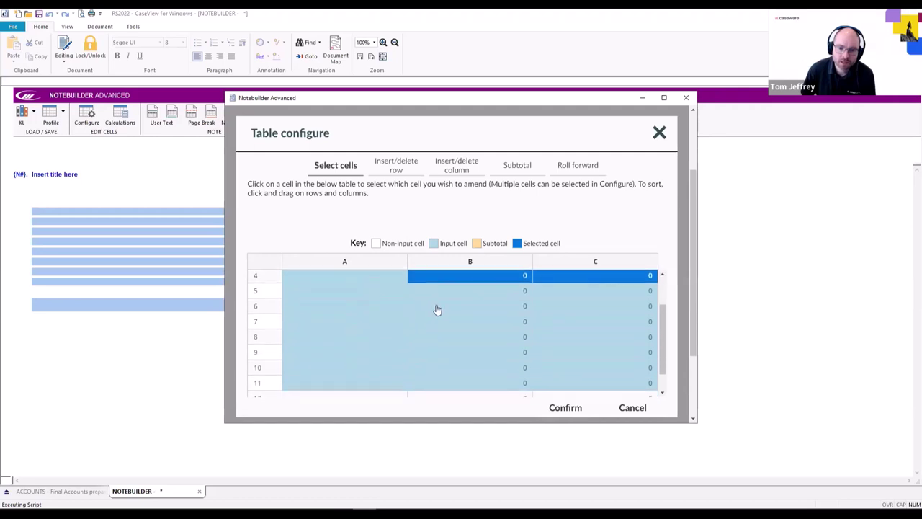
left_click(467, 282)
left_click(567, 285)
scroll(394, 302, "down", 1)
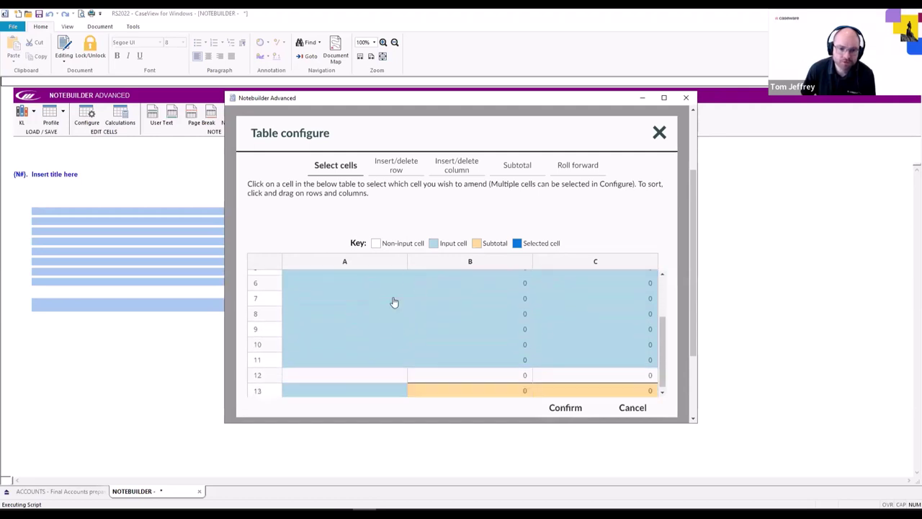
Delete four of the input rows from the table, rows 11, 10, 9 and 8, keeping input rows 4 to 7
scroll(393, 302, "up", 1)
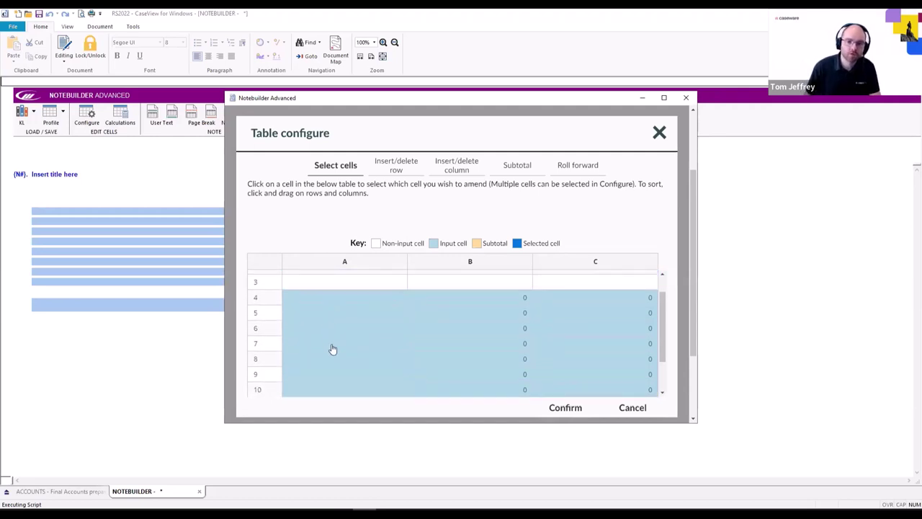
scroll(325, 344, "down", 1)
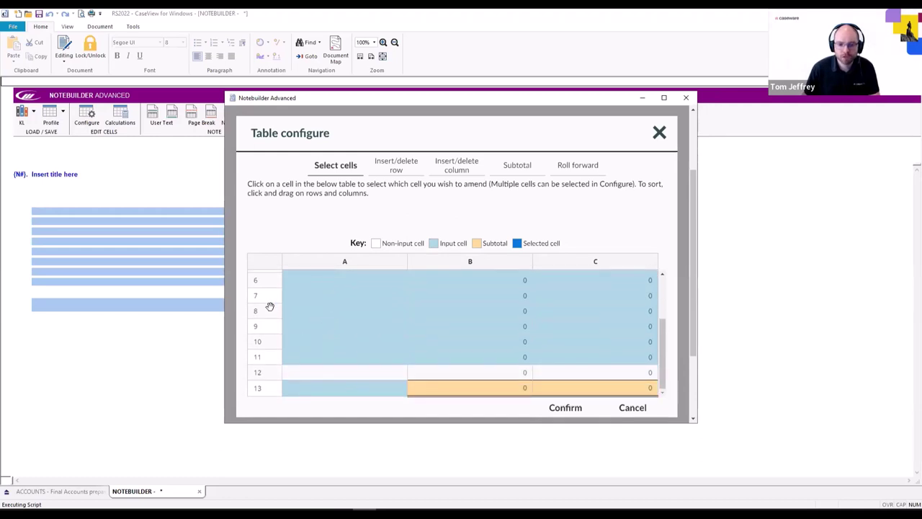
left_click(395, 172)
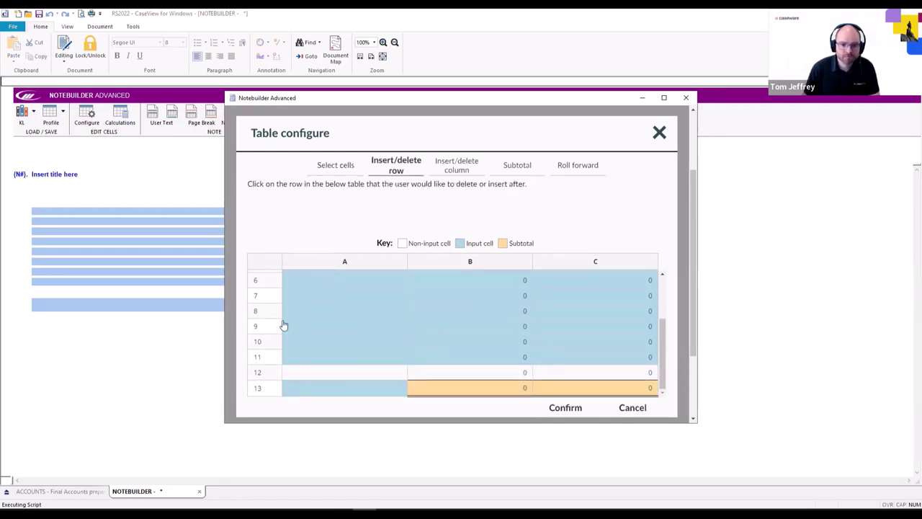
left_click(272, 358)
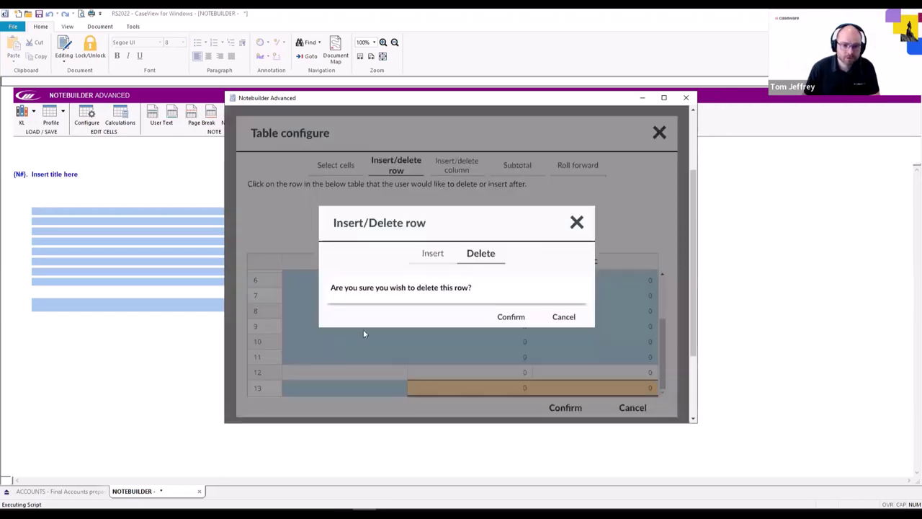
left_click(517, 316)
left_click(272, 353)
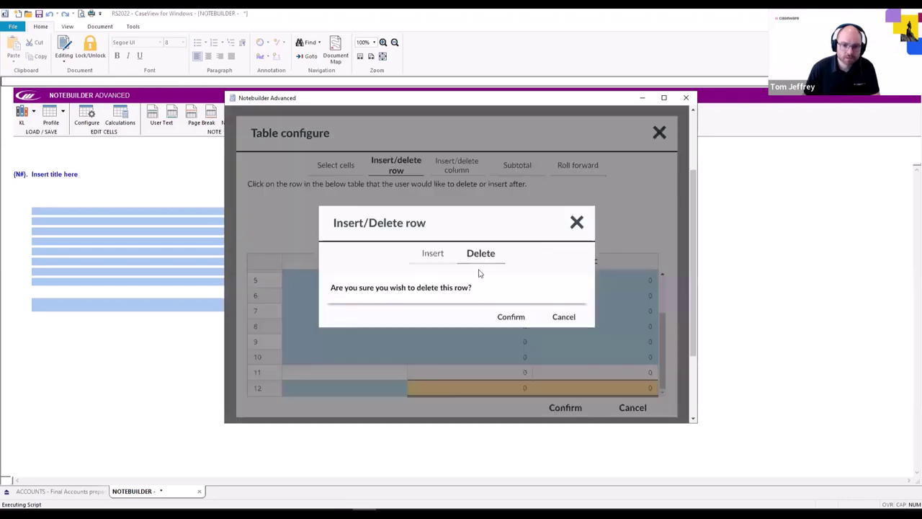
left_click(511, 317)
left_click(276, 356)
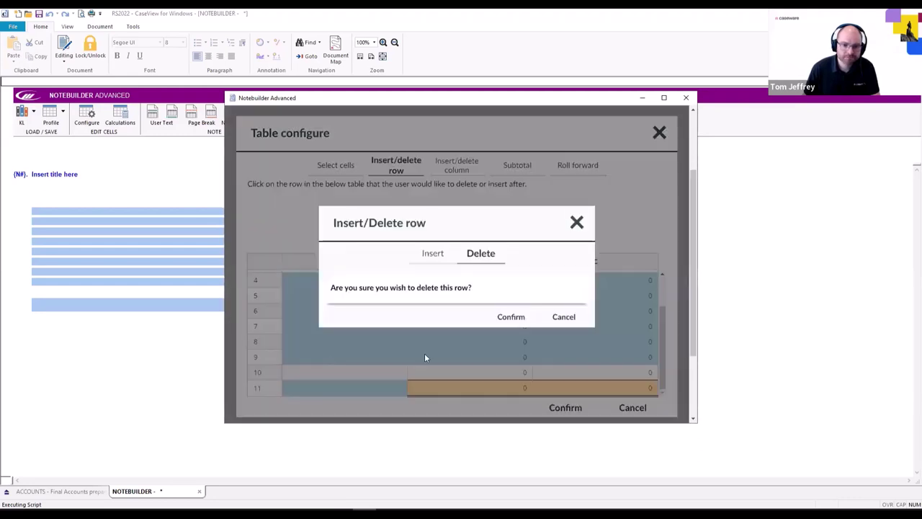
left_click(511, 317)
left_click(261, 358)
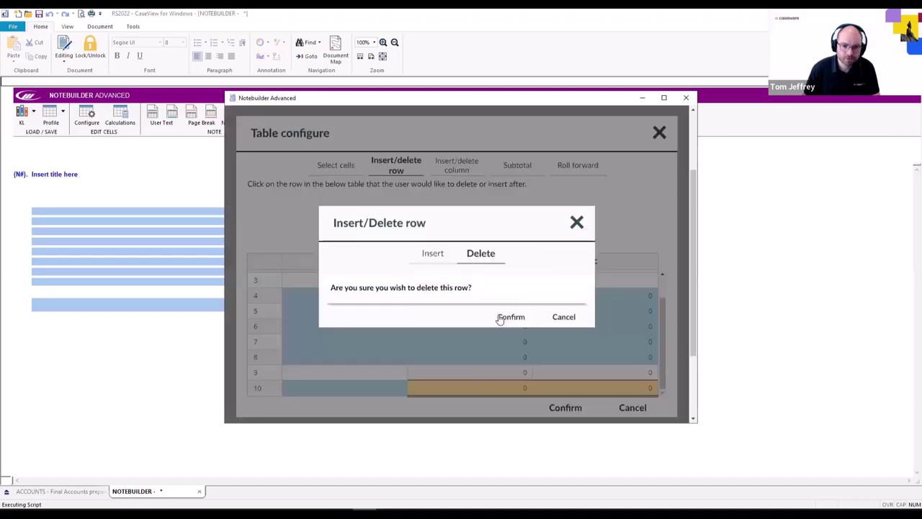
left_click(509, 317)
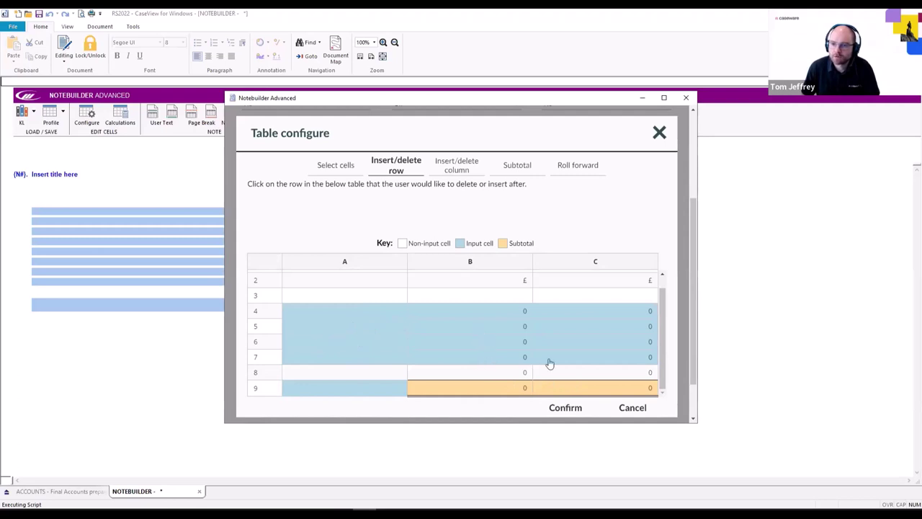
scroll(518, 355, "up", 1)
scroll(519, 354, "down", 1)
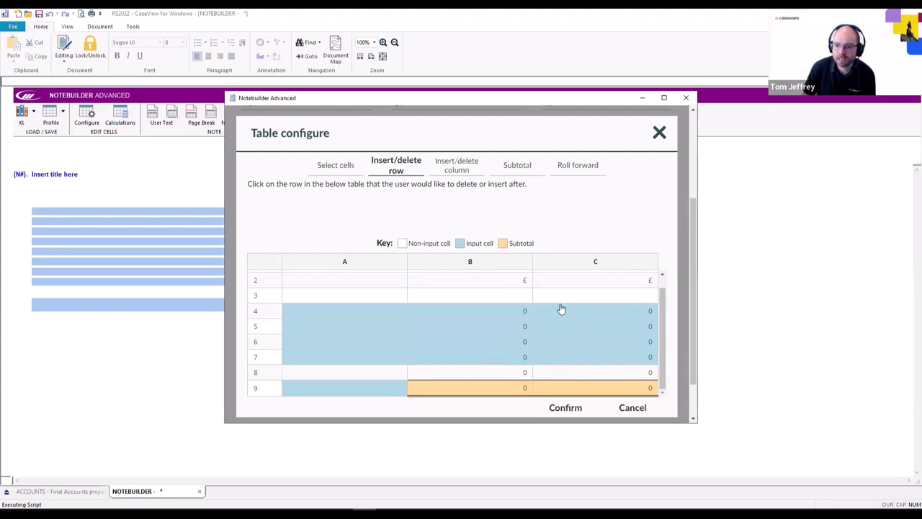
scroll(560, 309, "up", 1)
scroll(577, 327, "down", 1)
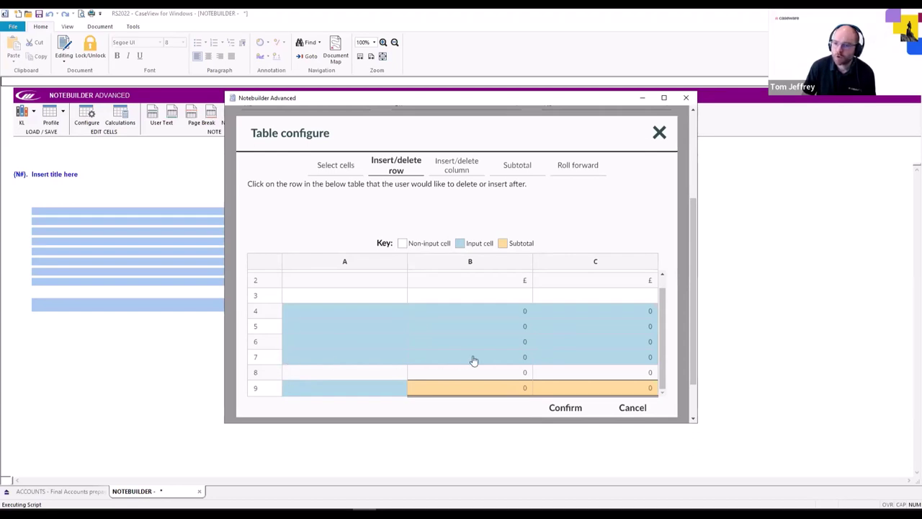
left_click(502, 312)
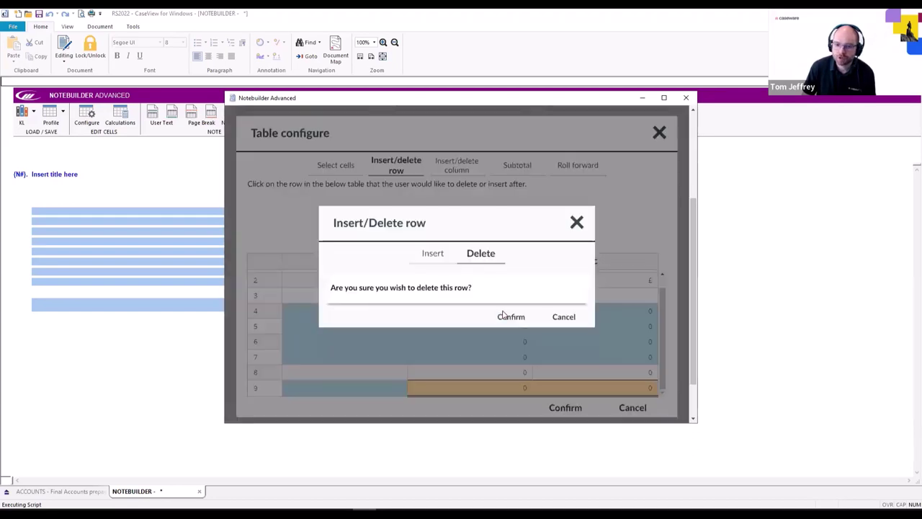
left_click(560, 260)
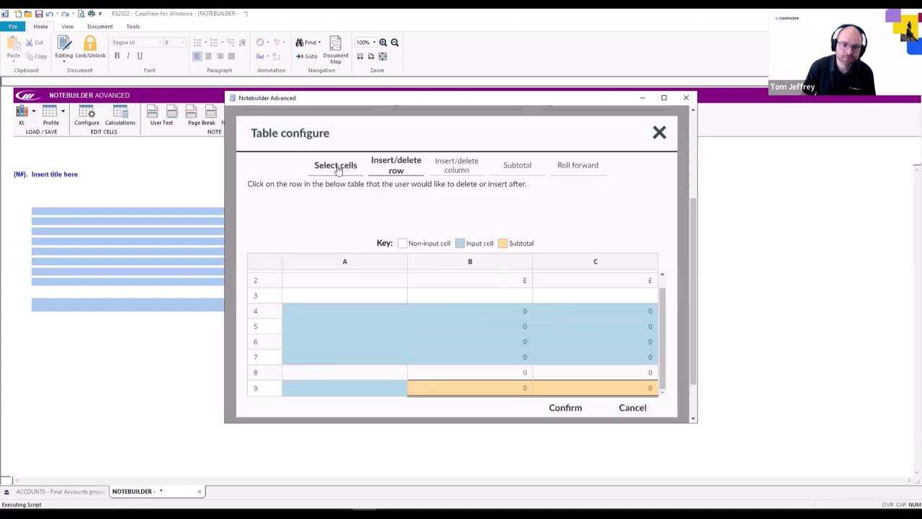
Select the amount cells B4 to C6 in the table and bring up their cell configuration
left_click(336, 167)
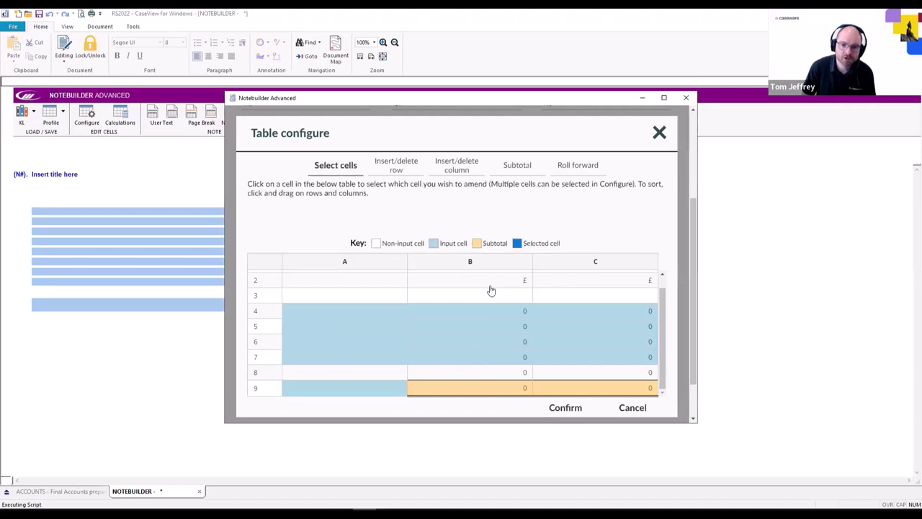
left_click(490, 310)
left_click(556, 309)
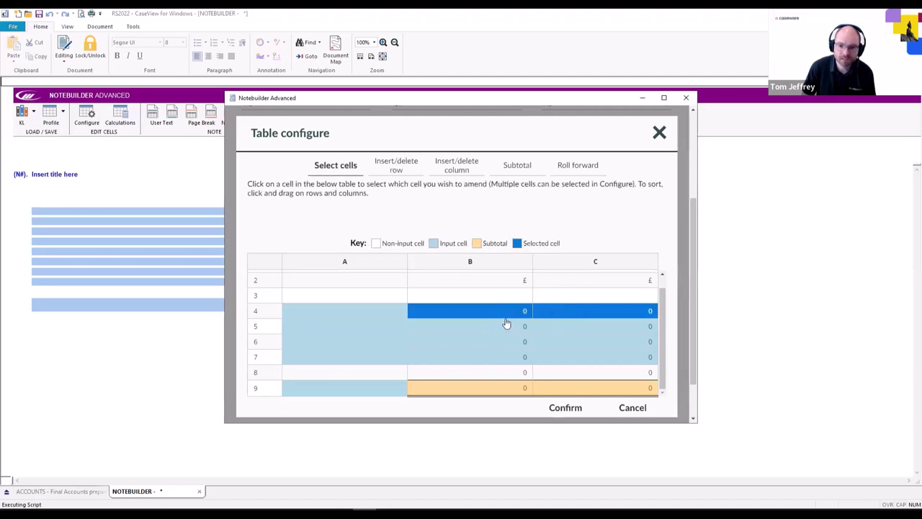
left_click(506, 324)
left_click(540, 325)
left_click(521, 341)
left_click(556, 343)
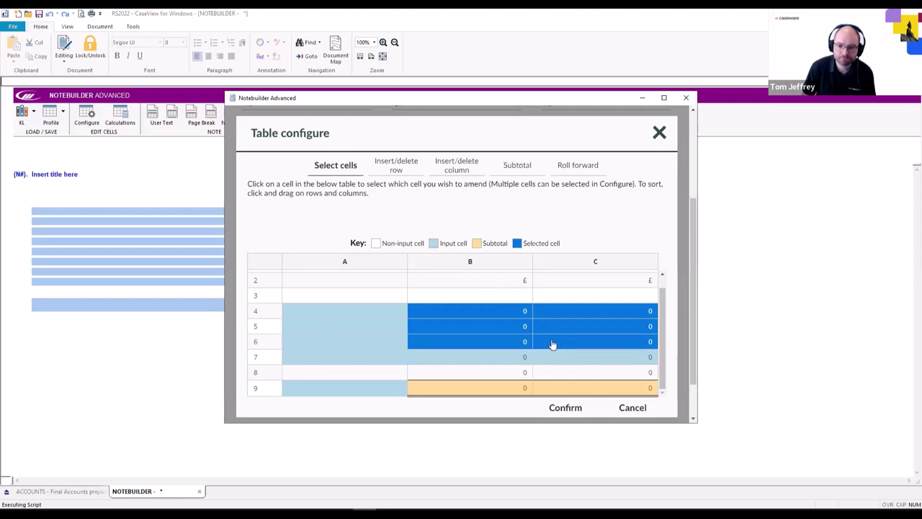
left_click(565, 408)
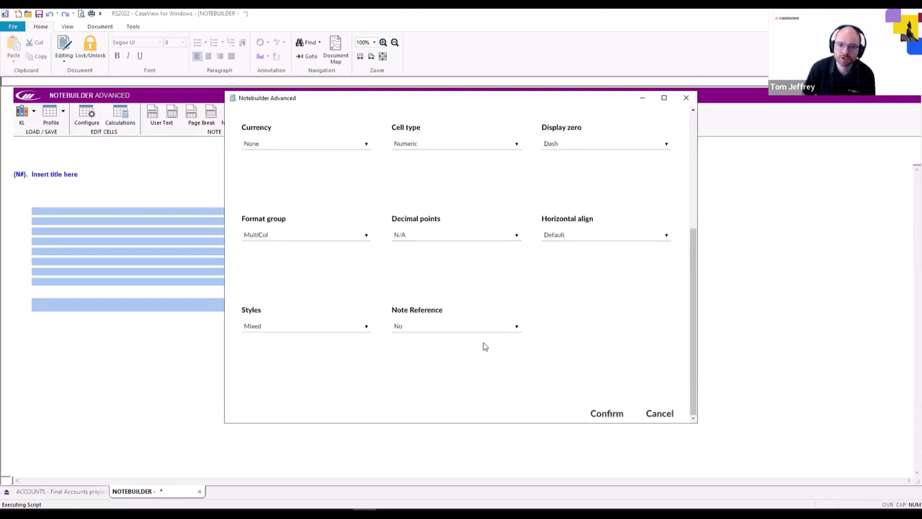
Review the options offered for Hide/skip blank, Display zero and Cell type in the cell configuration
scroll(526, 266, "up", 5)
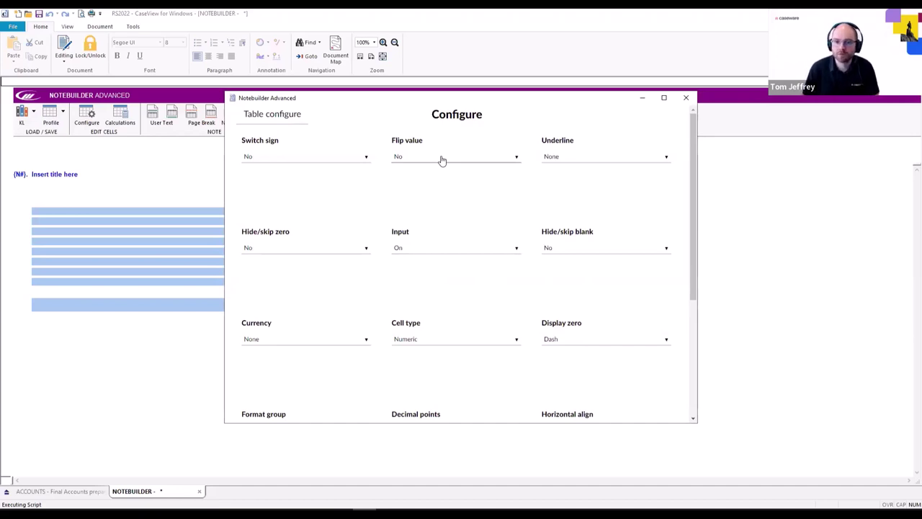
left_click(595, 248)
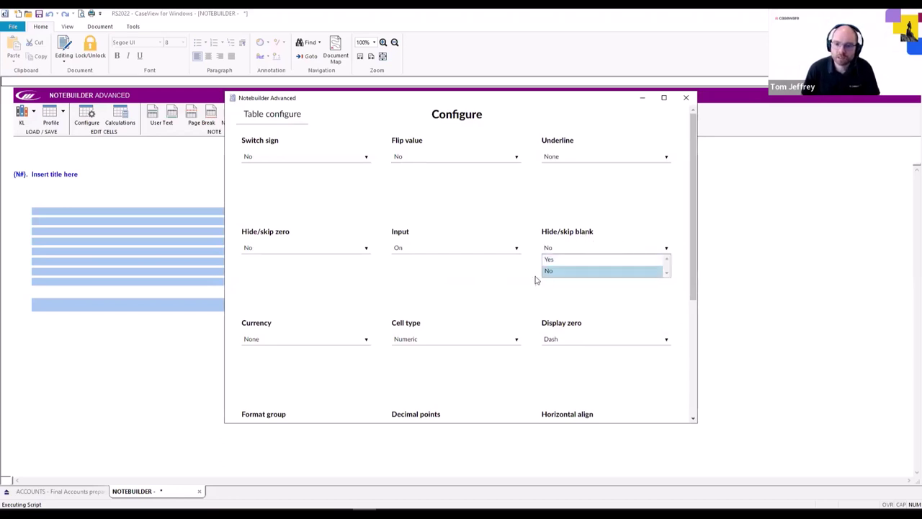
left_click(602, 325)
left_click(591, 340)
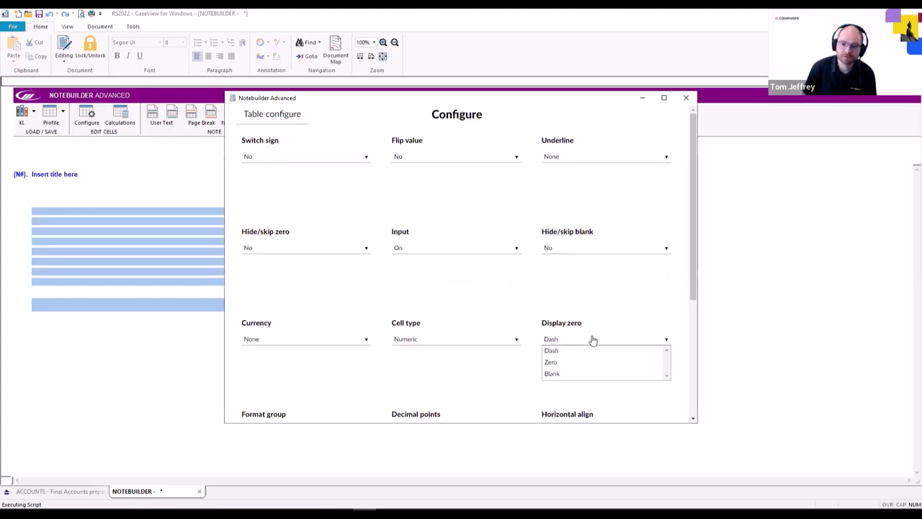
left_click(531, 360)
left_click(514, 341)
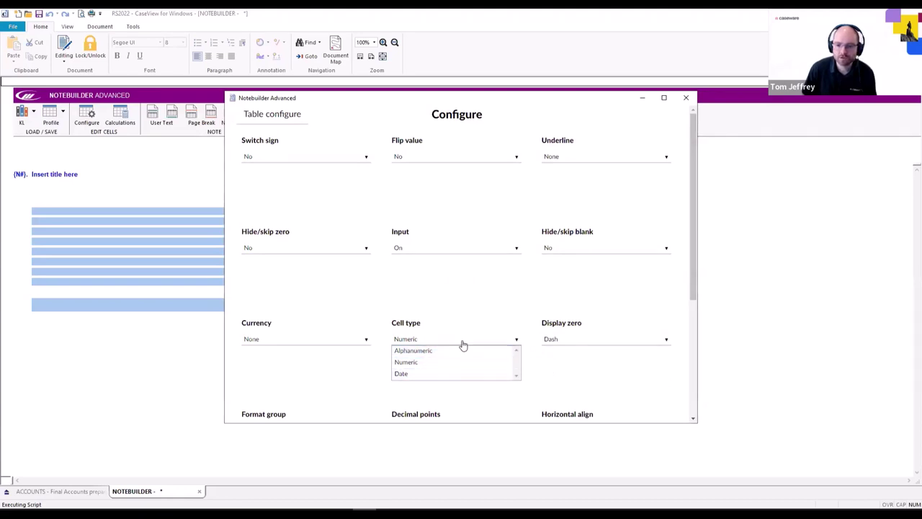
left_click(527, 298)
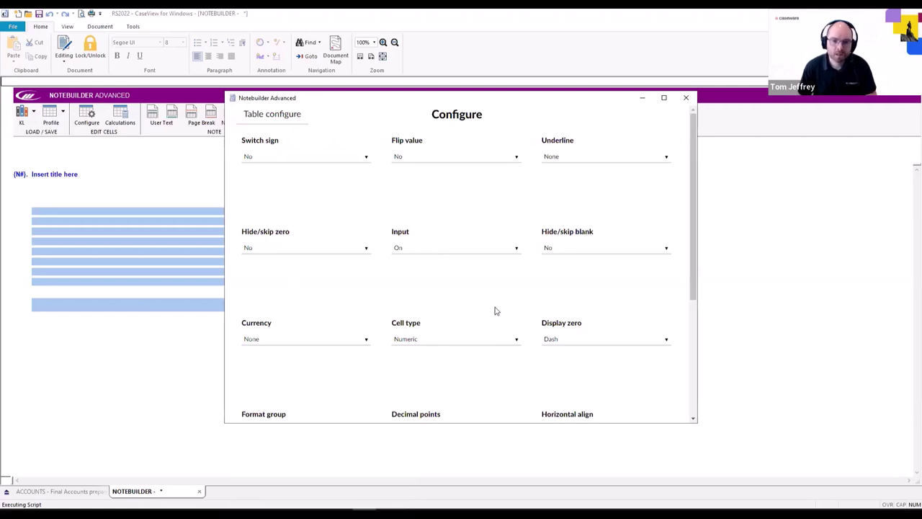
Turn Input off for the selected amount cells and apply the configuration to the note
left_click(506, 253)
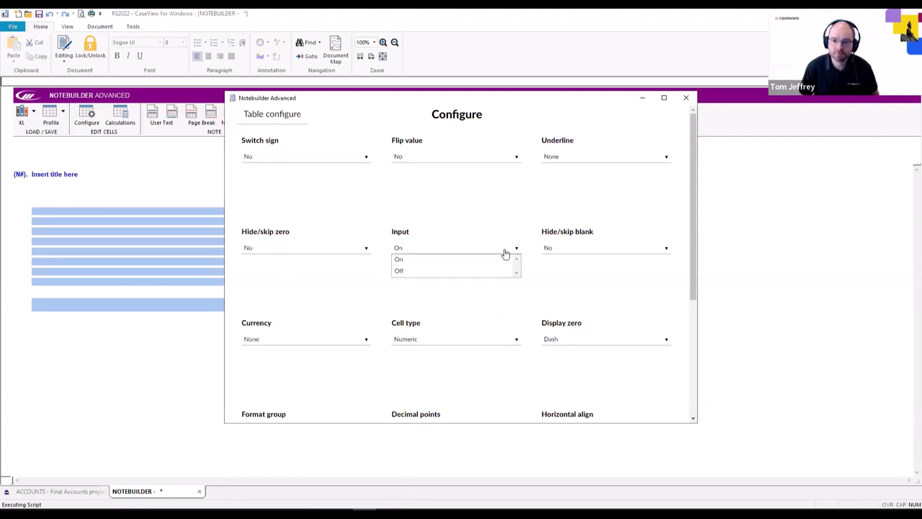
left_click(458, 272)
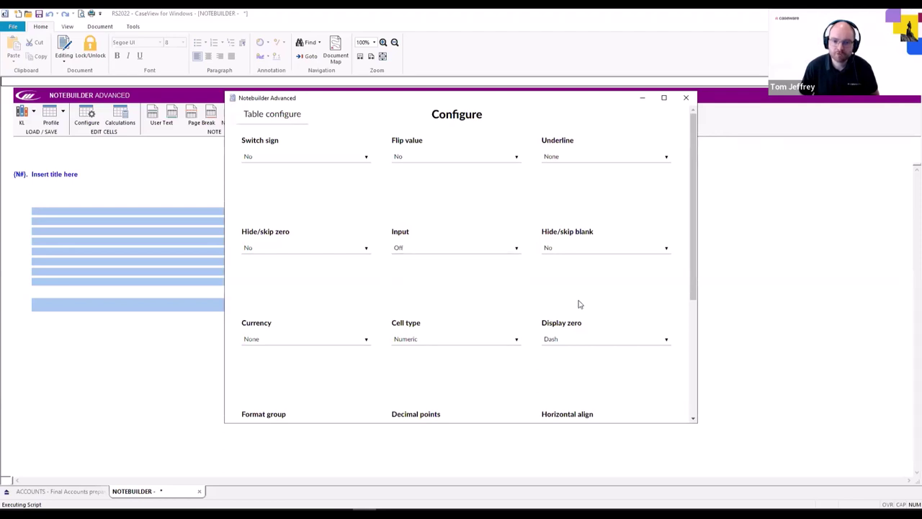
scroll(609, 312, "down", 5)
scroll(609, 312, "up", 5)
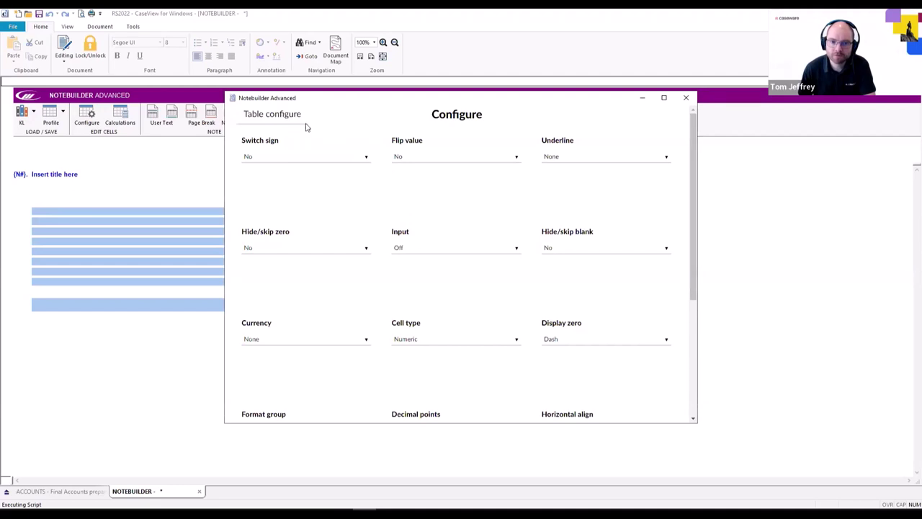
scroll(461, 288, "down", 5)
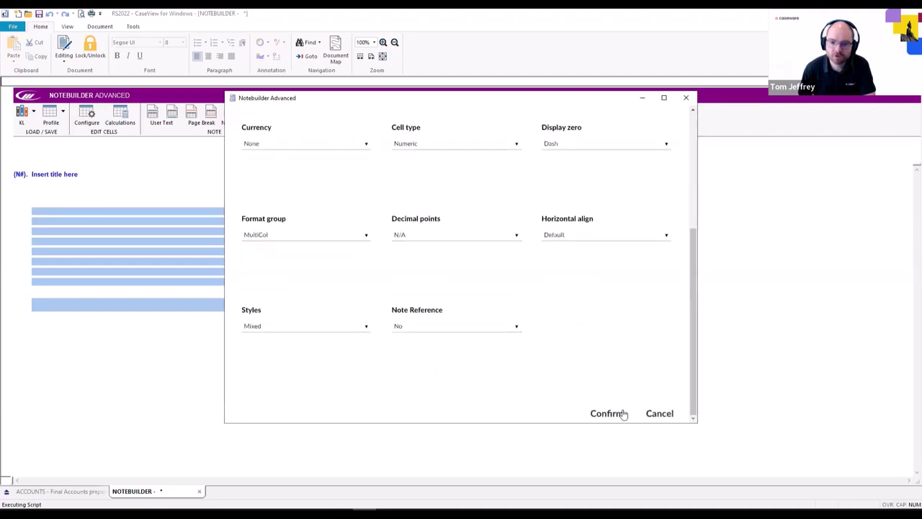
left_click(617, 412)
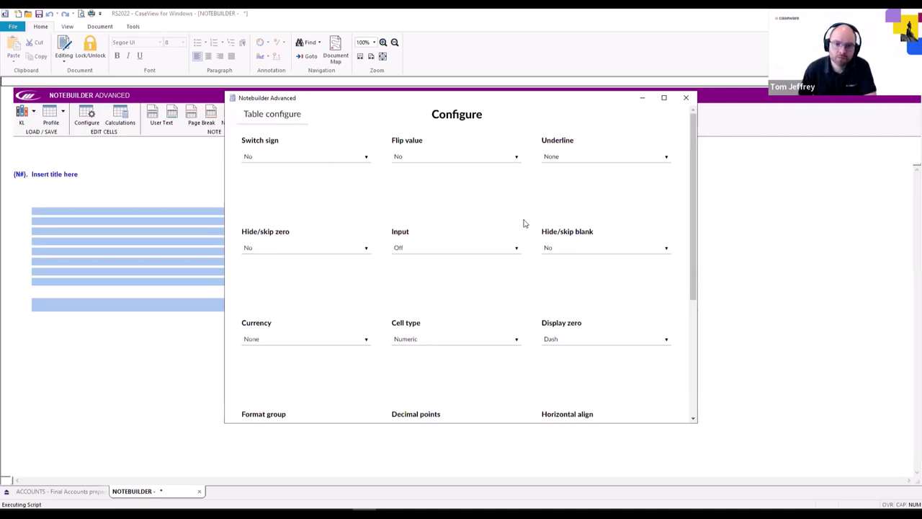
scroll(524, 223, "down", 5)
left_click(602, 415)
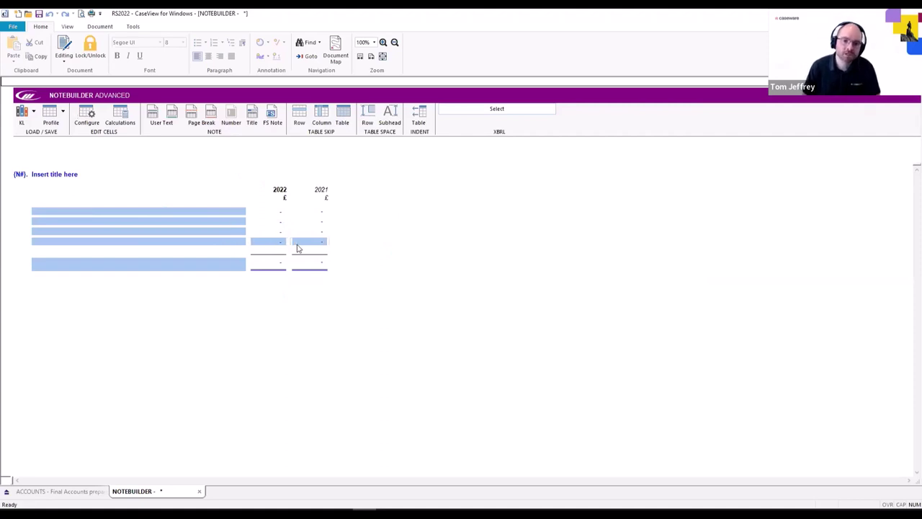
Check the 2022 and 2021 amount cells in the note's first three rows
left_click(282, 213)
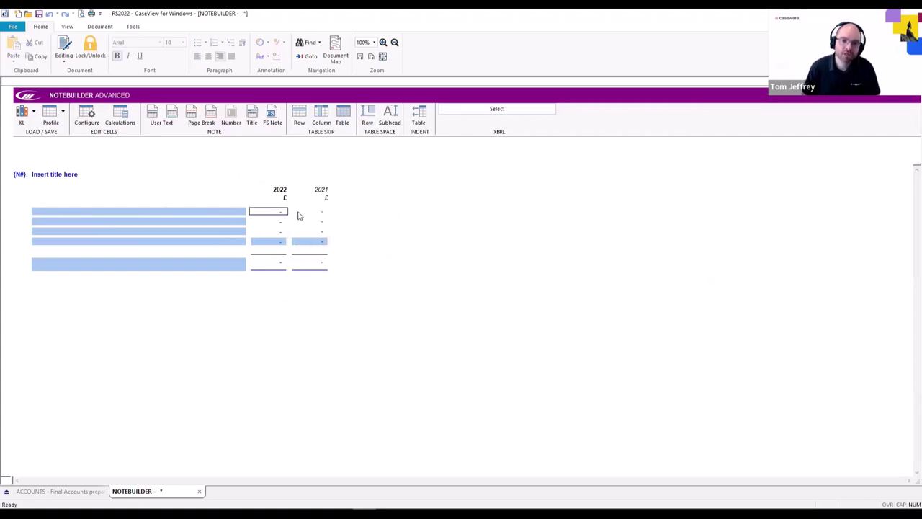
left_click(298, 213)
left_click(282, 222)
key("Down")
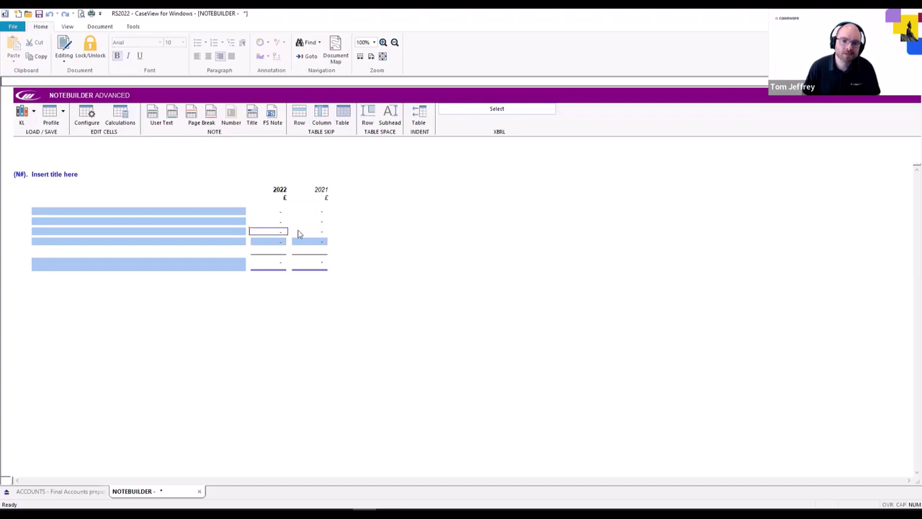
key("Right")
left_click(281, 213)
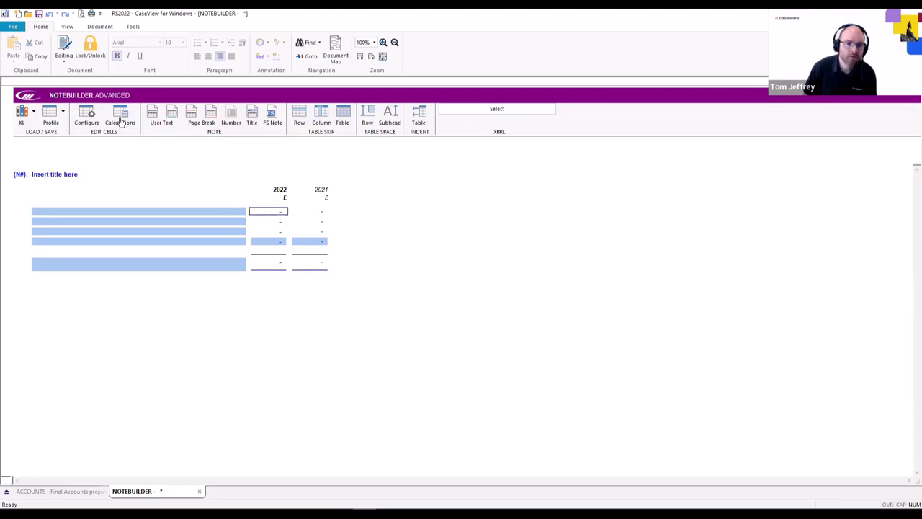
Label the note's first row "Turnover" and its second row "Gross Profit"
left_click(165, 213)
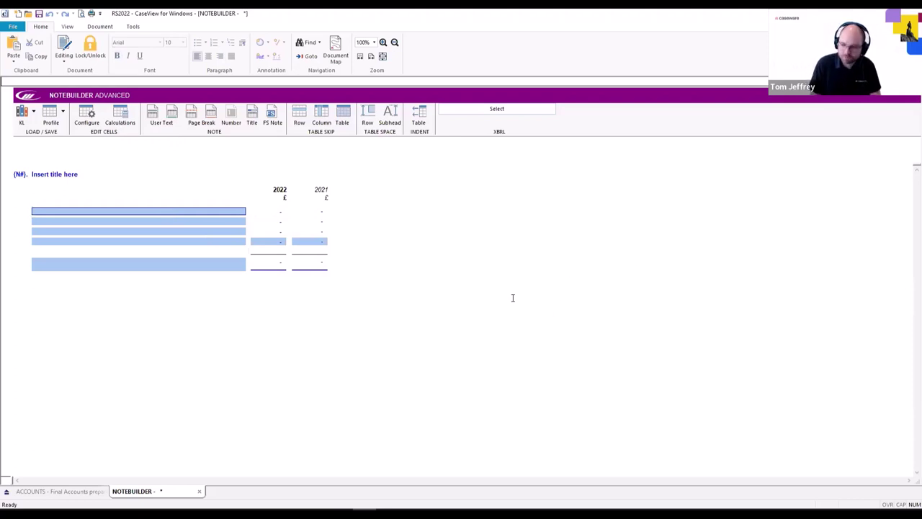
type("Turnover")
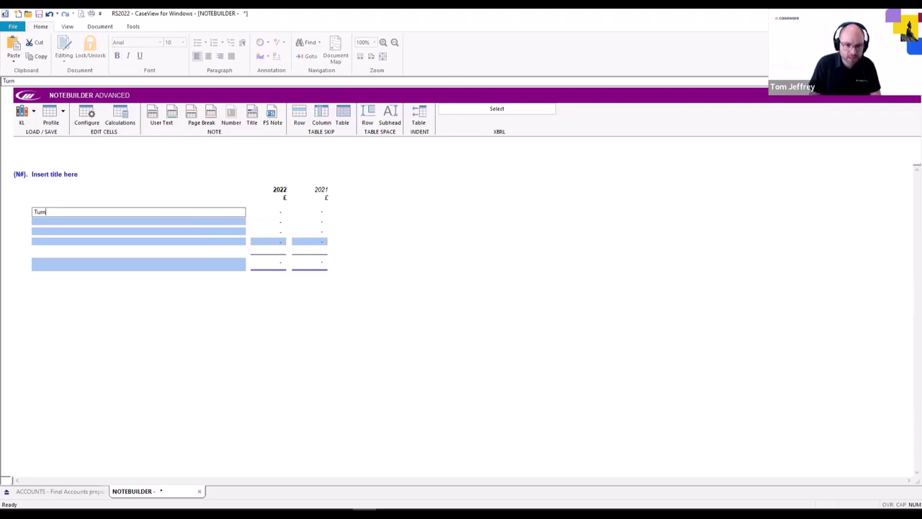
left_click(167, 222)
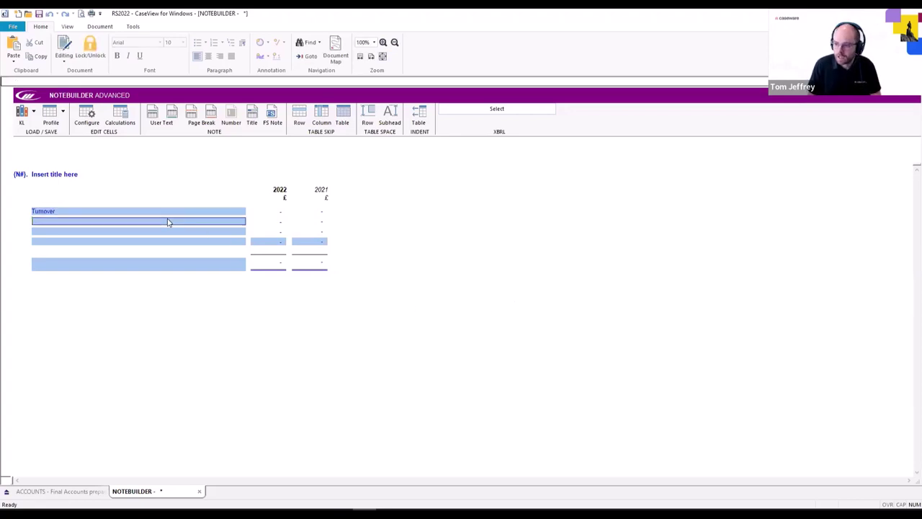
type("Gross Pr")
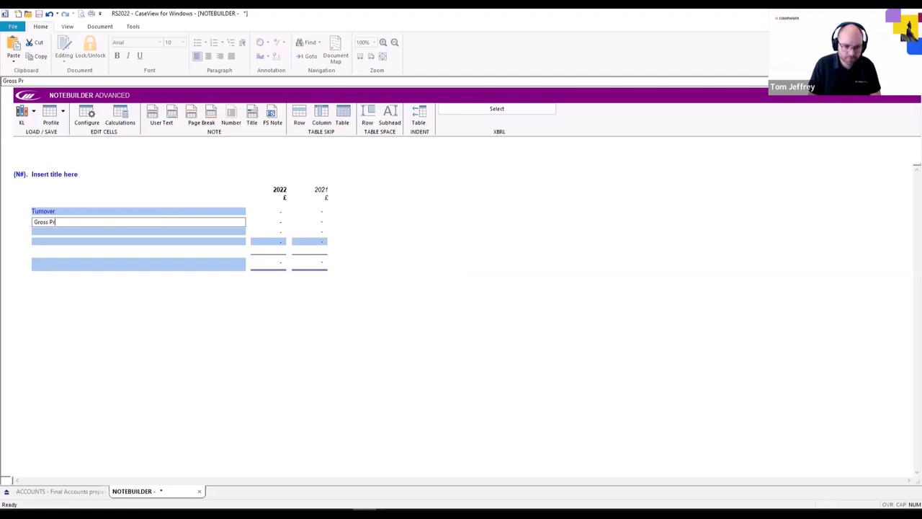
type("ofit")
left_click(178, 232)
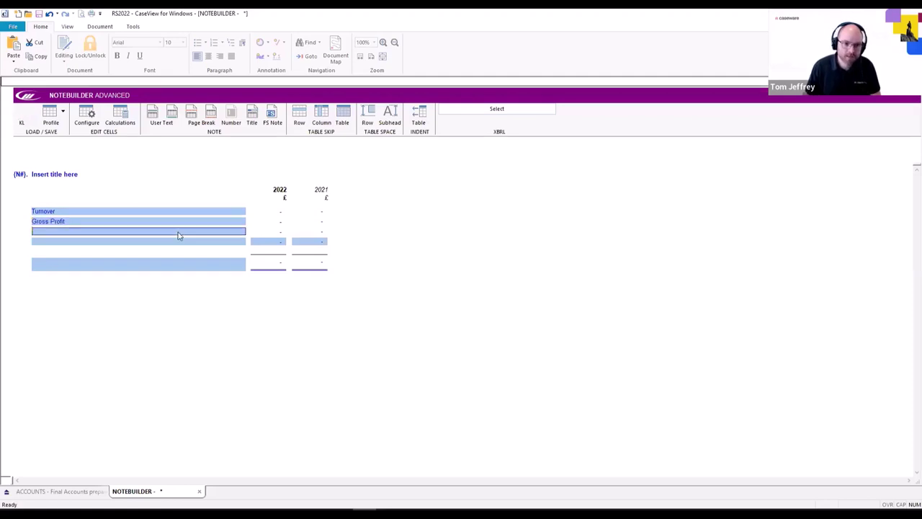
Label the note's third row "Net Assets" and its fourth row "Average Number of Employees"
type("Net Assets")
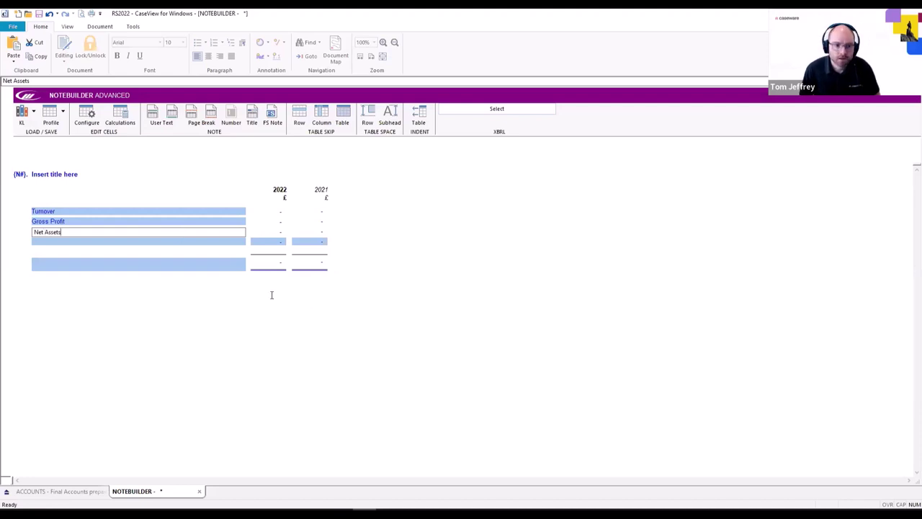
left_click(270, 293)
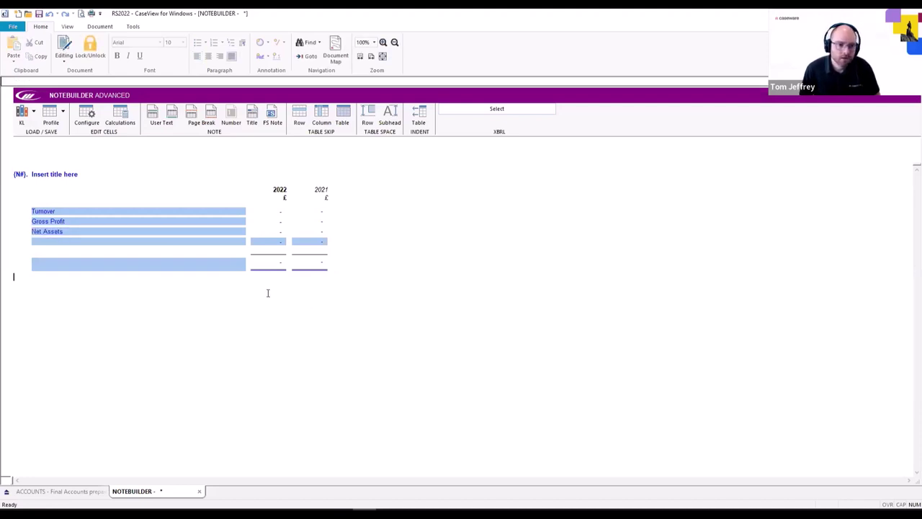
left_click(201, 245)
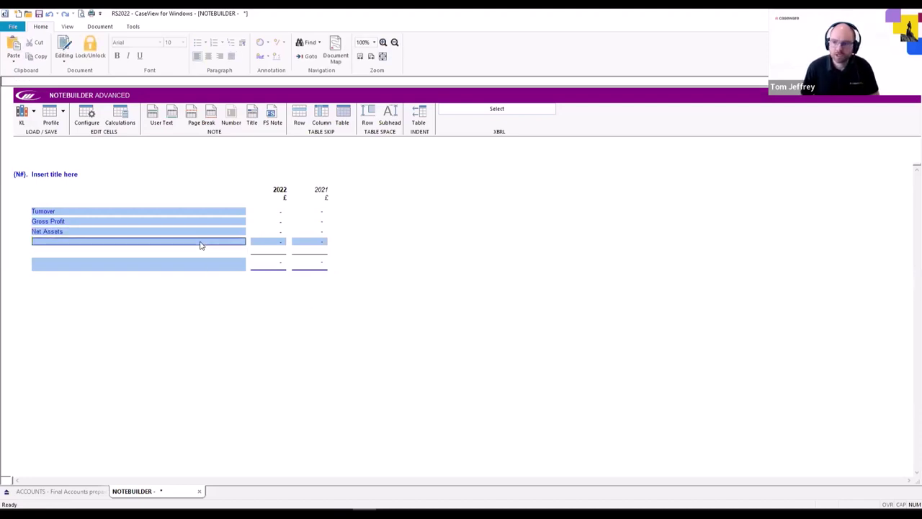
type("Averag")
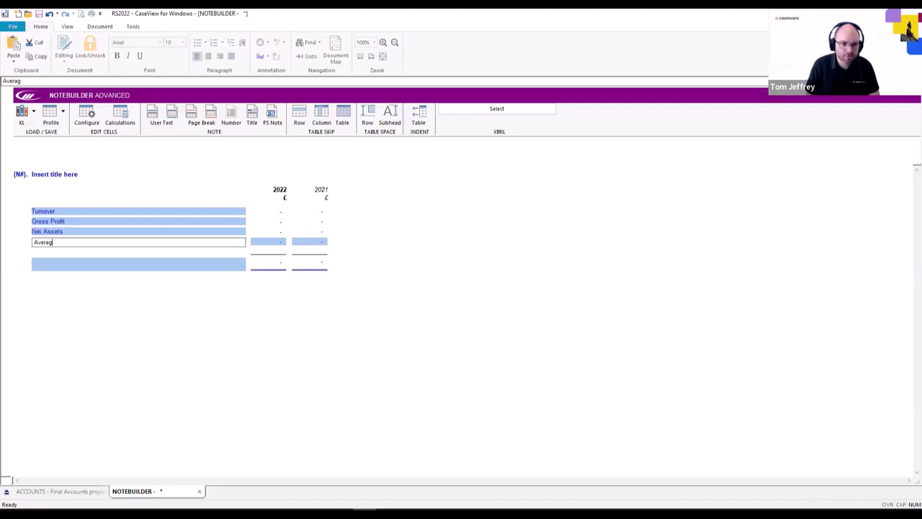
type("e Nu")
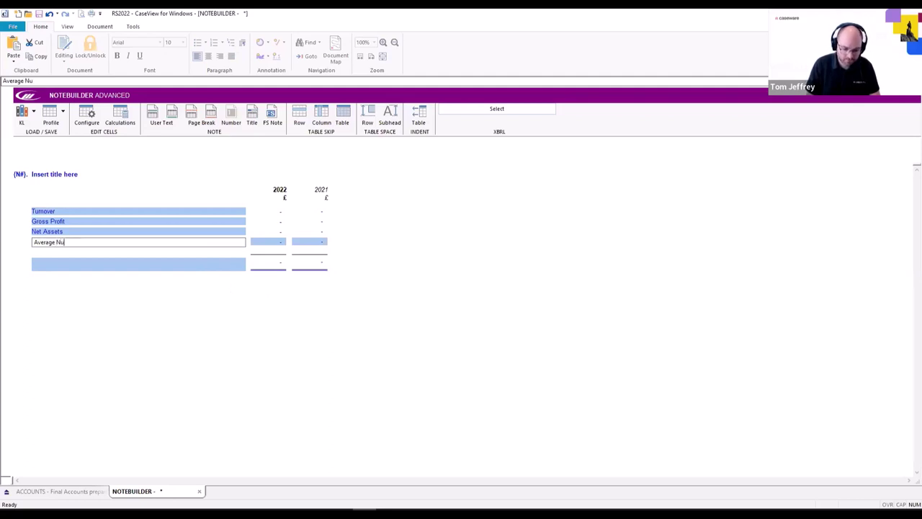
type("mber of")
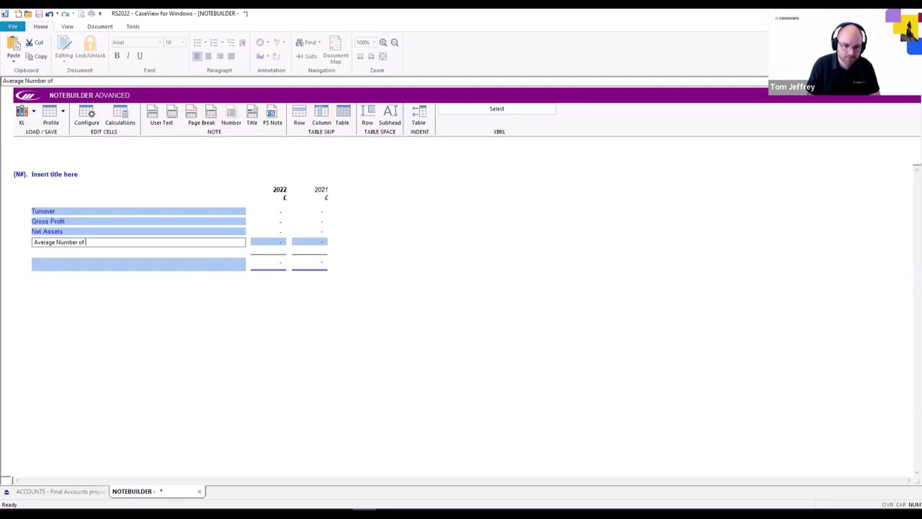
type(" Emp")
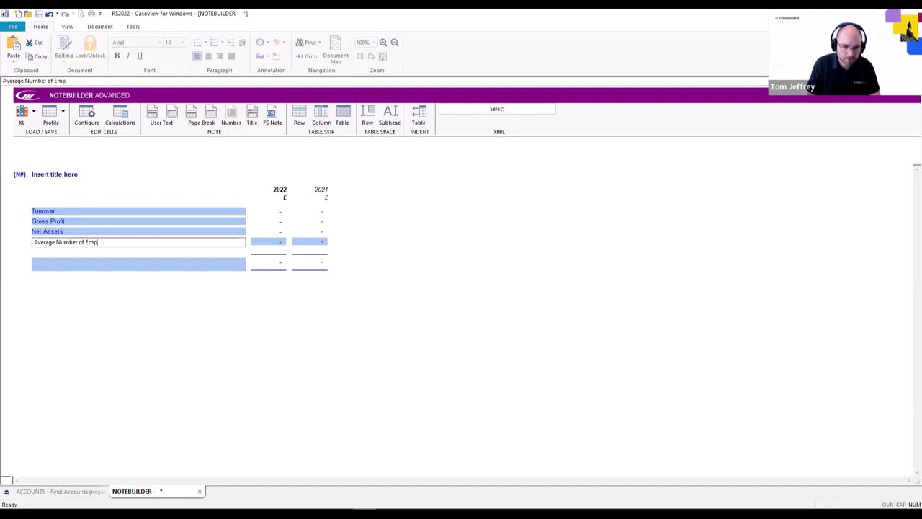
type("loyees")
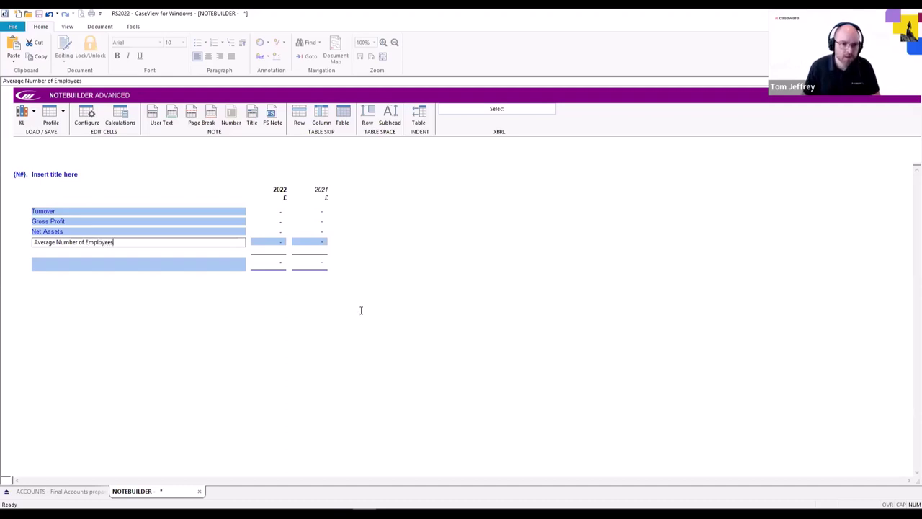
left_click(361, 311)
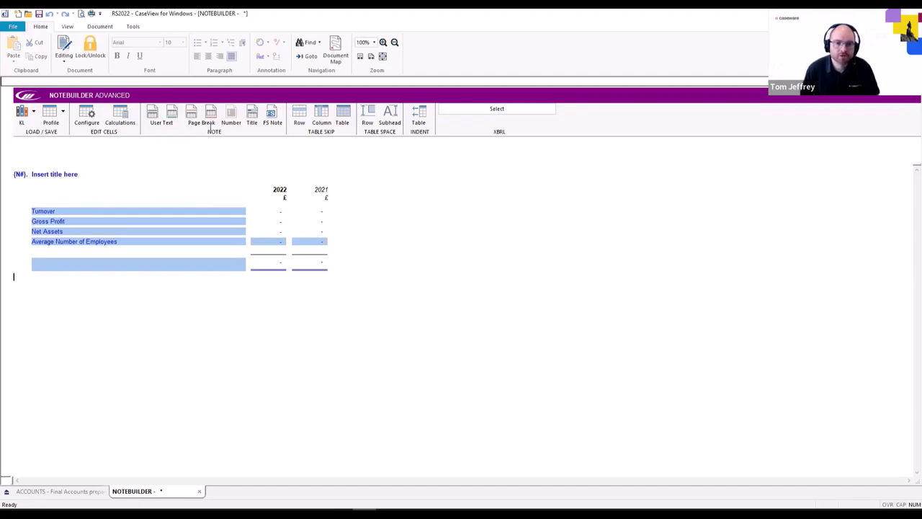
Insert user text areas before and after the table, and remove both again
left_click(156, 120)
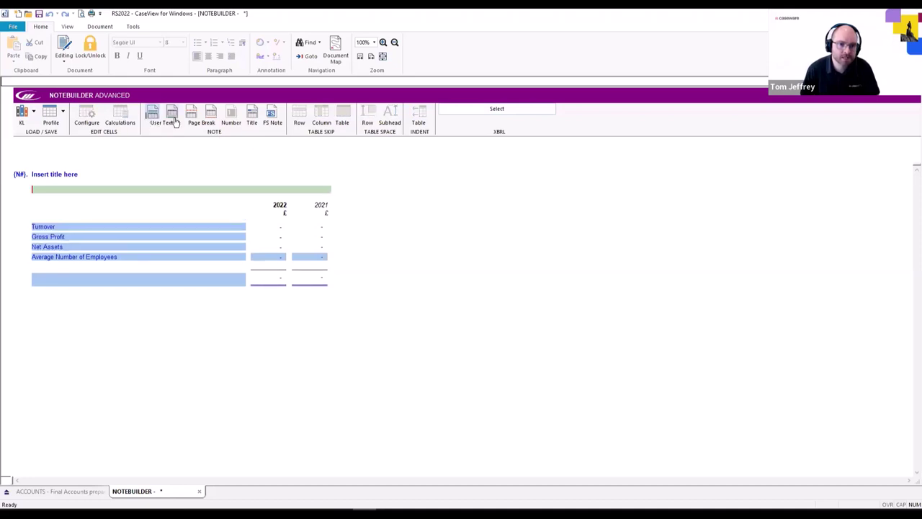
left_click(175, 122)
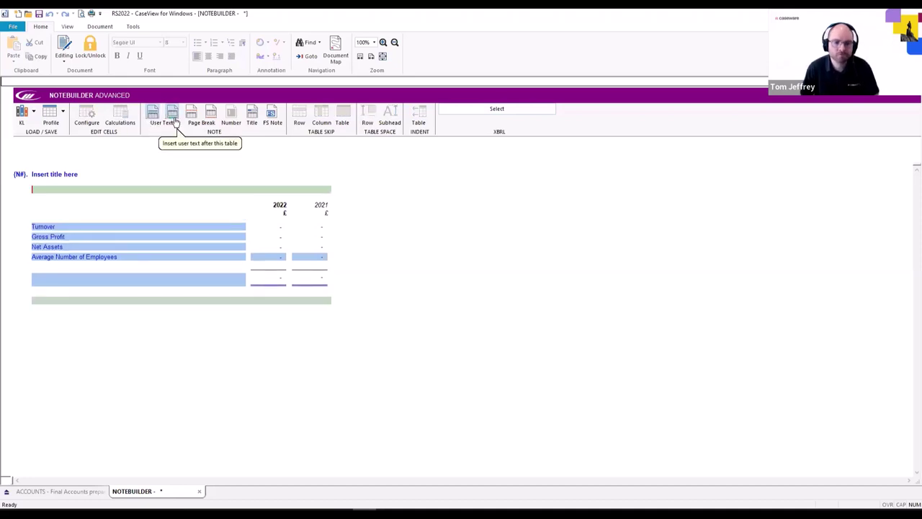
left_click(84, 192)
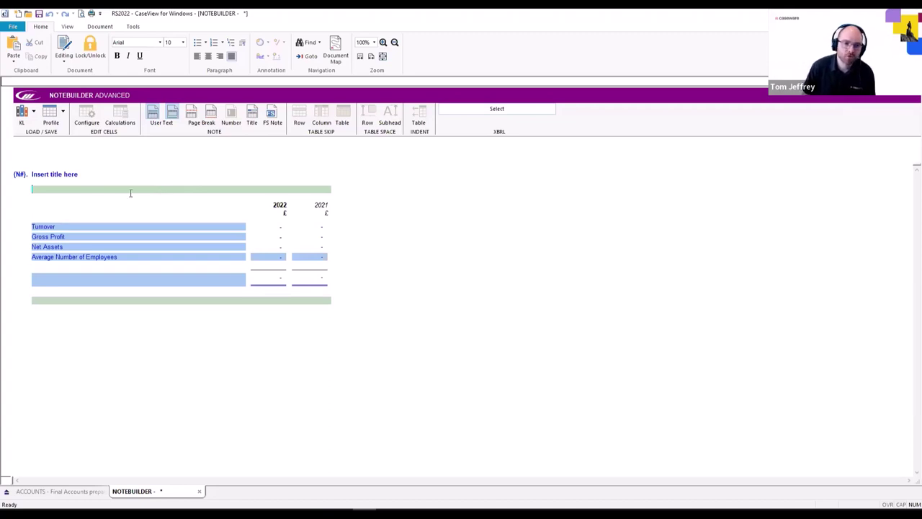
left_click(171, 122)
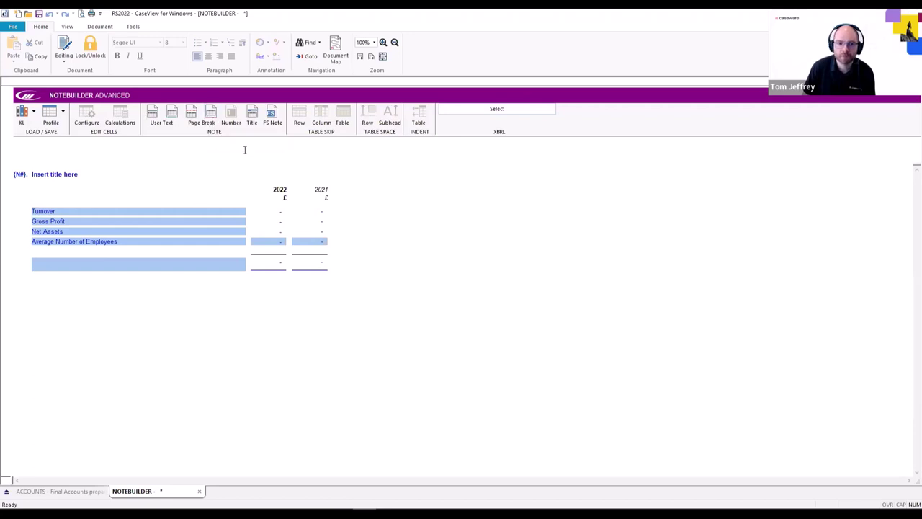
Try the note's Title and Number options on and off, and return the heading to its original setting
left_click(65, 177)
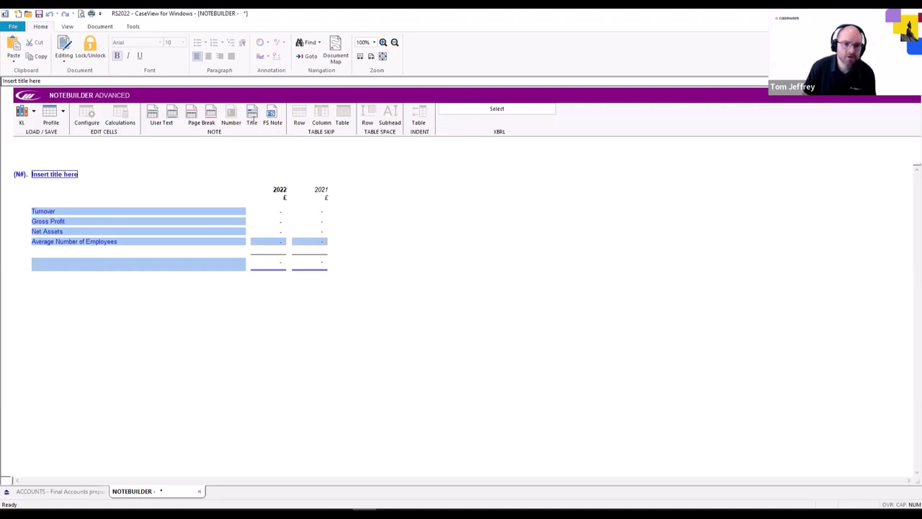
left_click(252, 123)
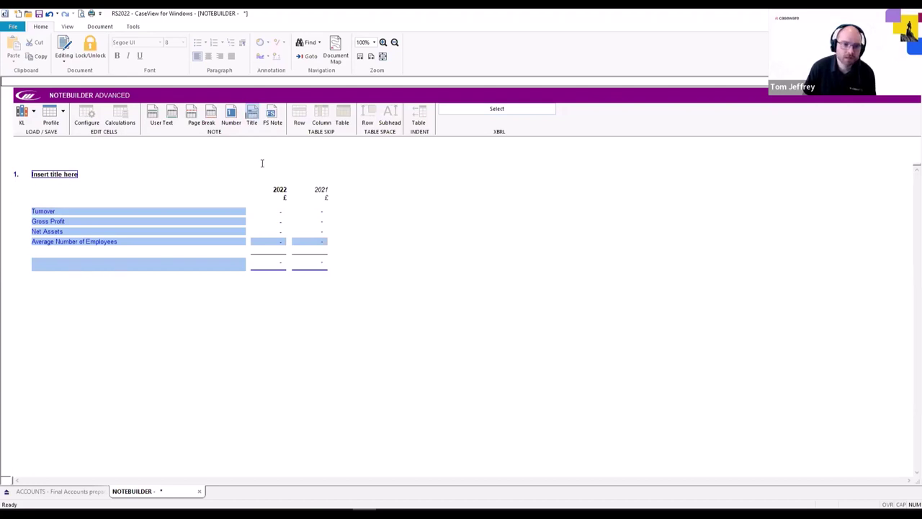
left_click(231, 120)
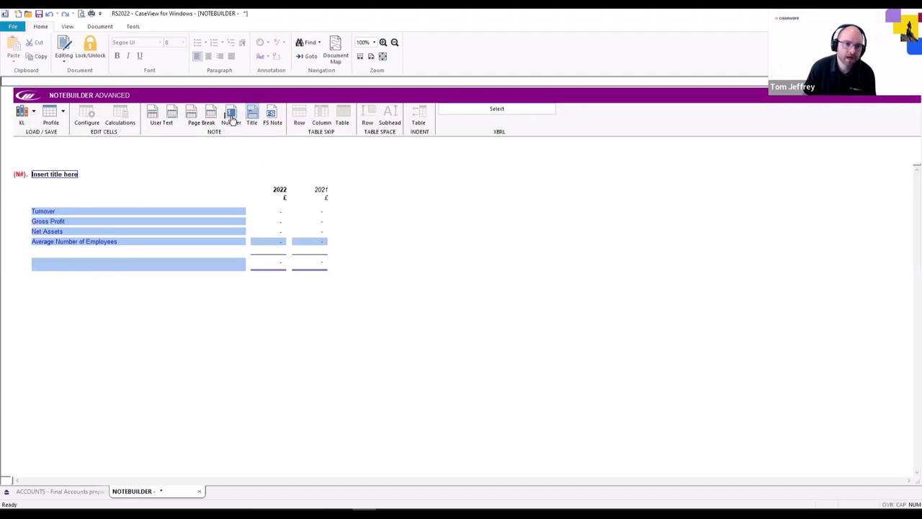
right_click(20, 174)
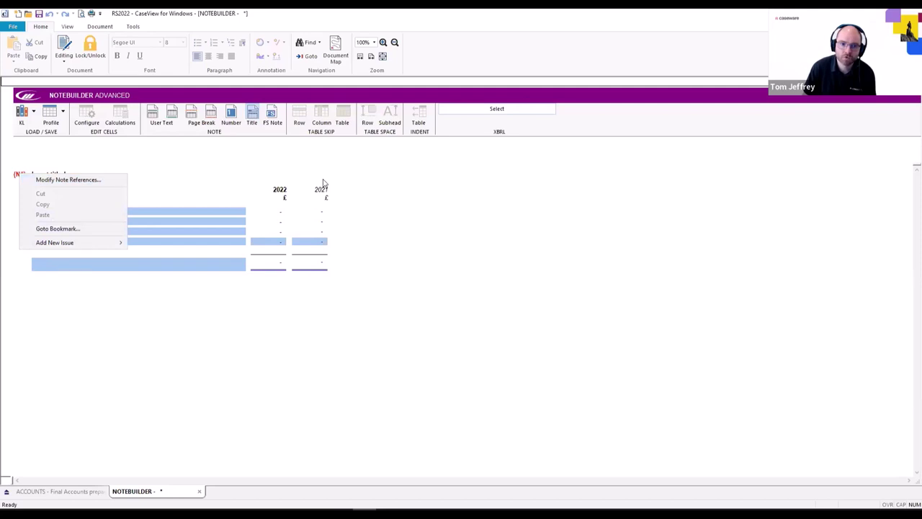
left_click(196, 174)
left_click(231, 114)
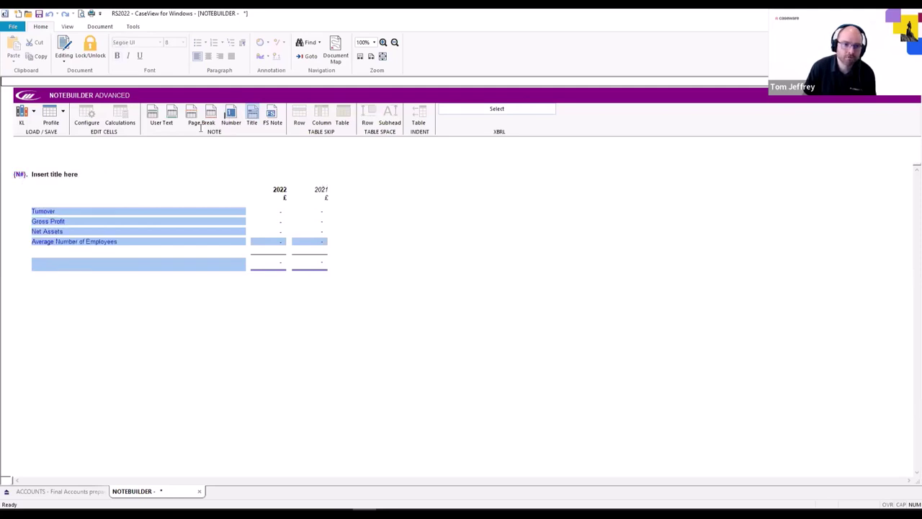
left_click(231, 115)
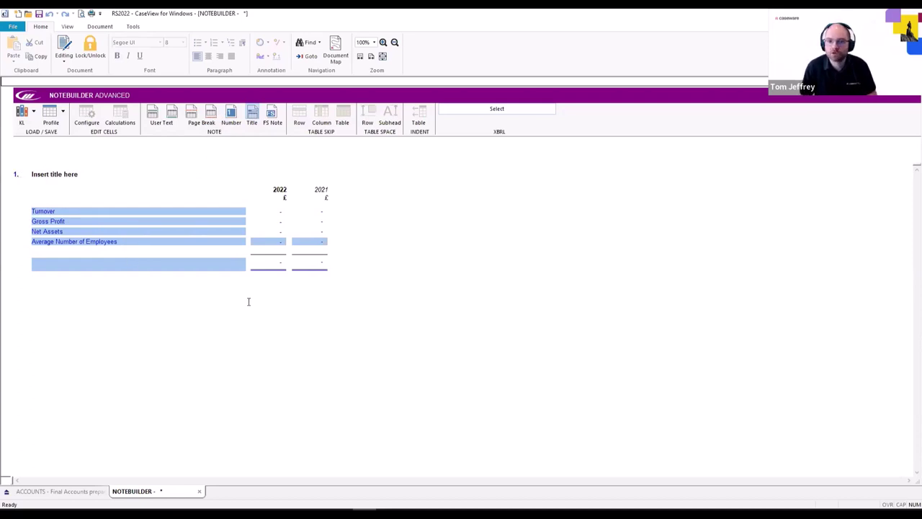
left_click(60, 177)
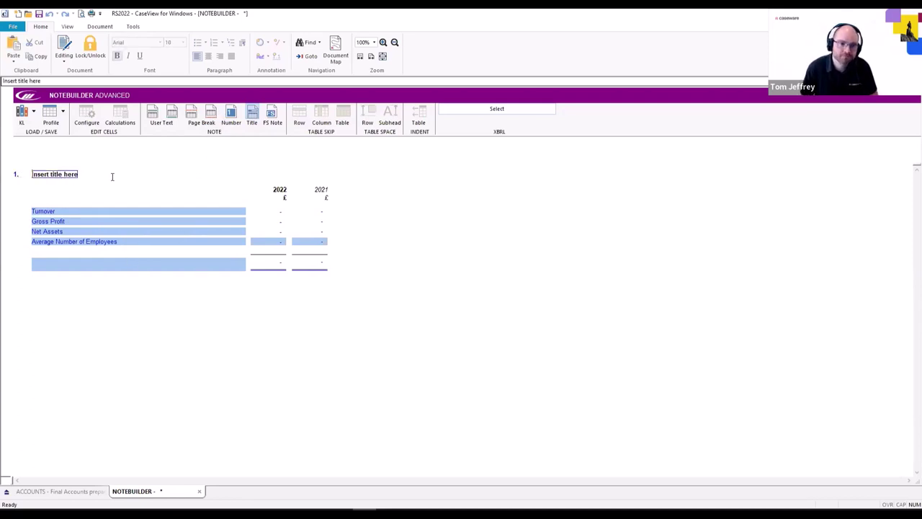
left_click(256, 123)
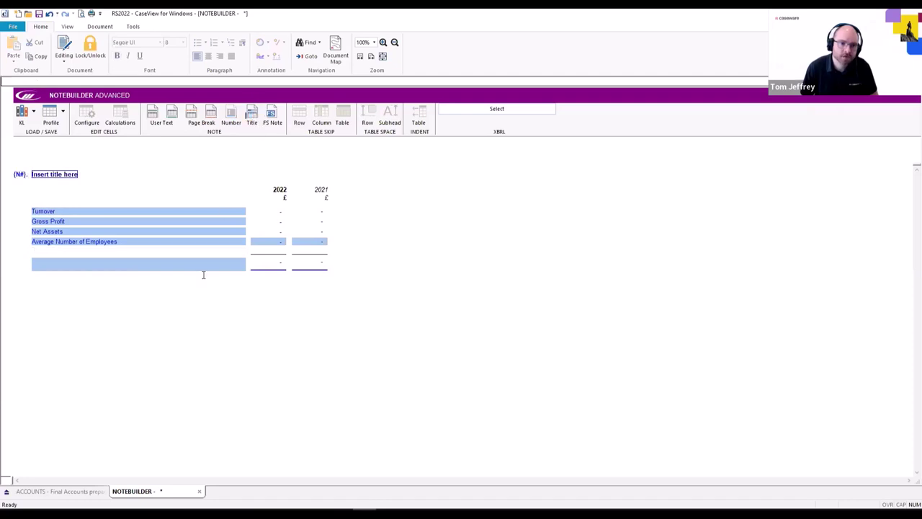
Switch the note to a financial statement note and back to an ordinary note
left_click(72, 175)
left_click(269, 119)
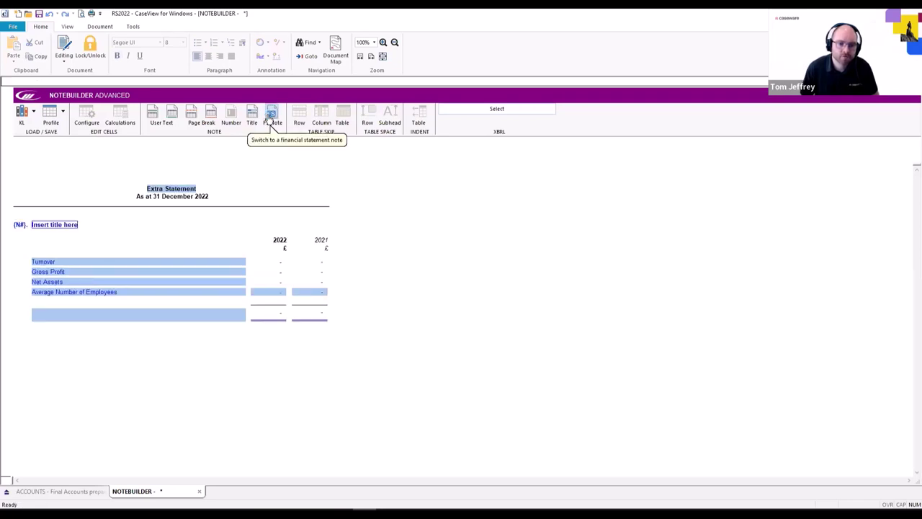
left_click(271, 117)
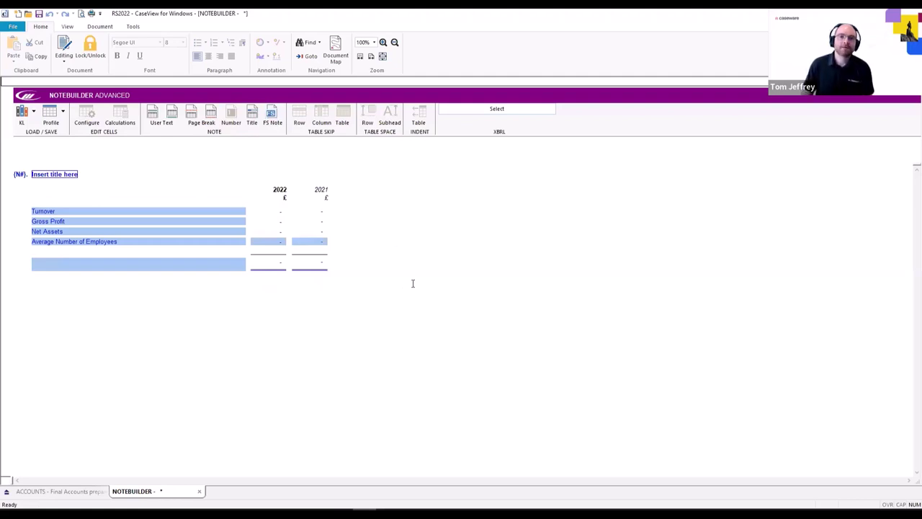
Try the table indent option and review the taxonomies offered for the note's XBRL tagging
left_click(139, 222)
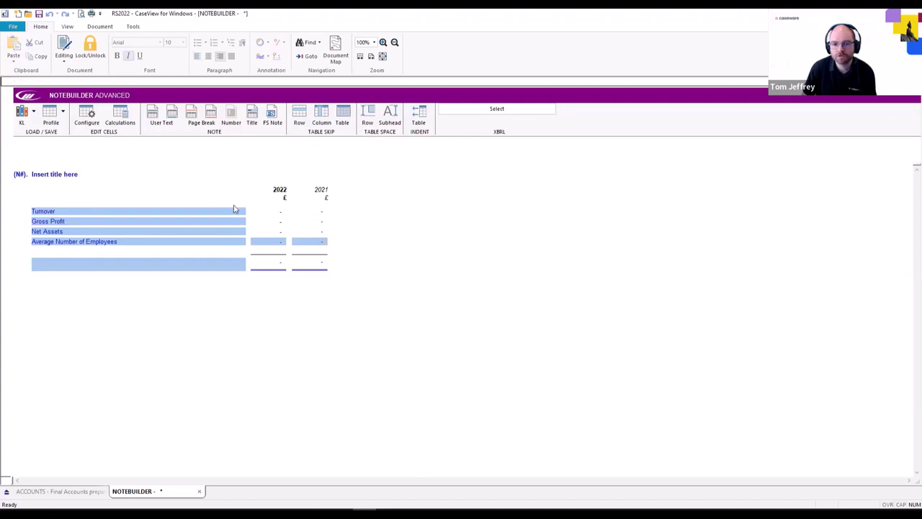
left_click(418, 115)
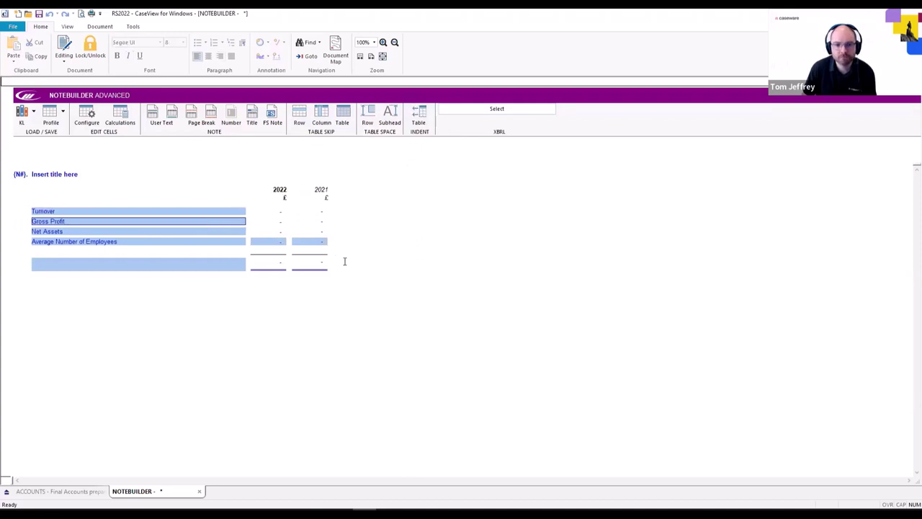
left_click(461, 185)
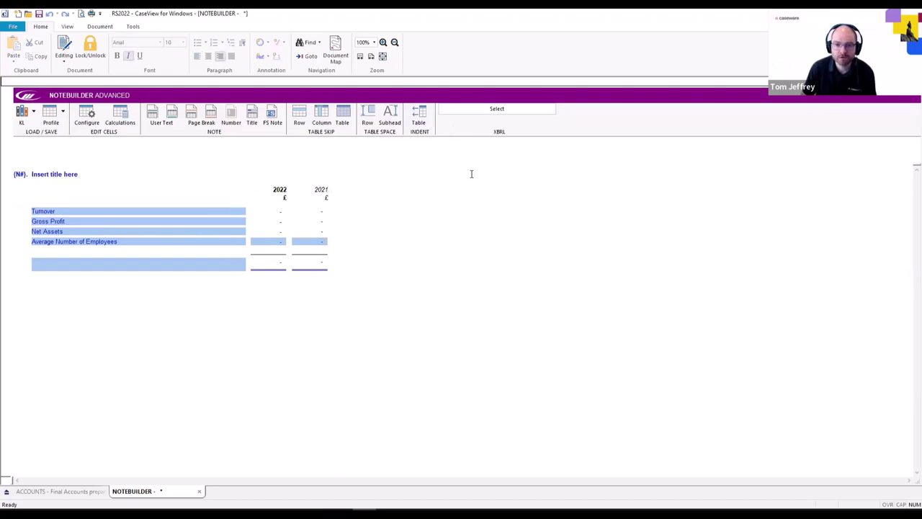
left_click(539, 111)
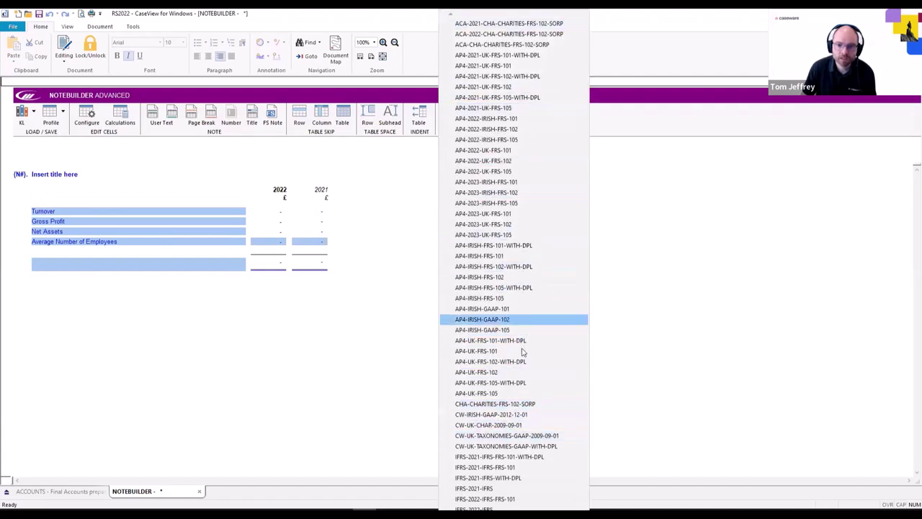
left_click(735, 263)
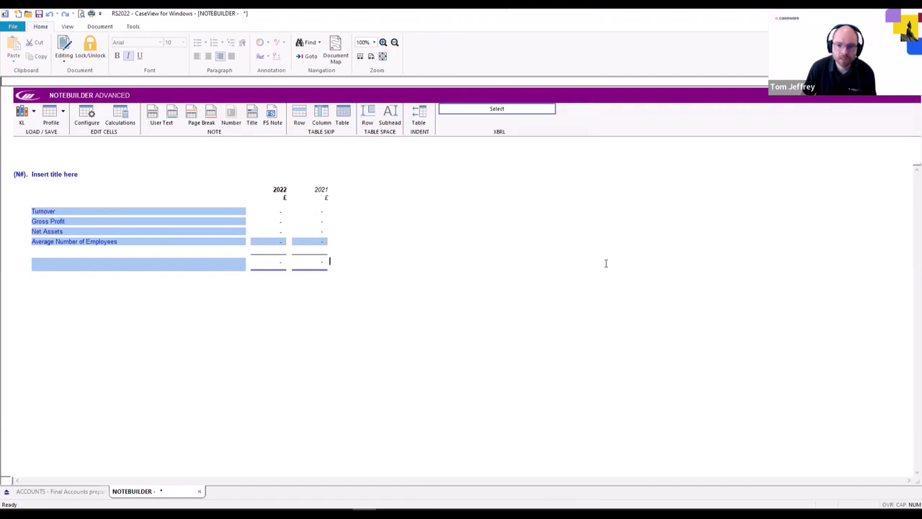
Open the cell calculation editor for the Turnover row's 2022 amount
left_click(132, 227)
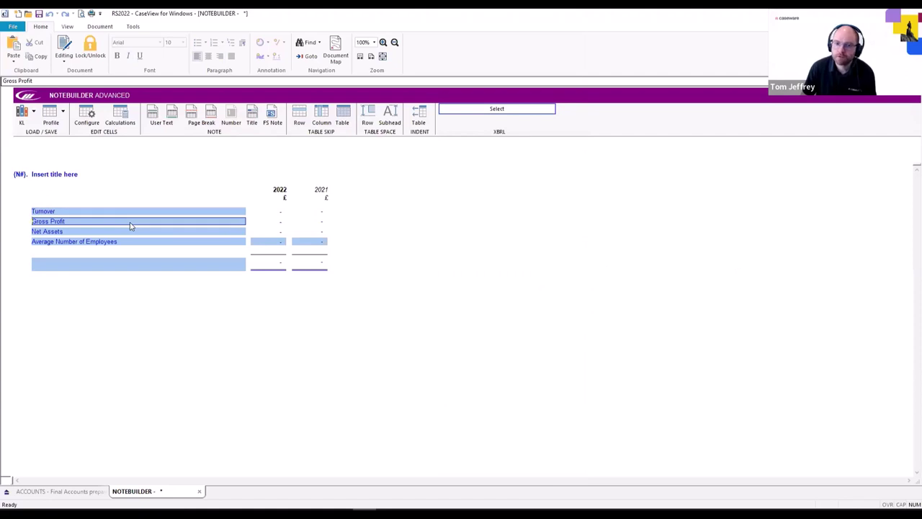
left_click(134, 214)
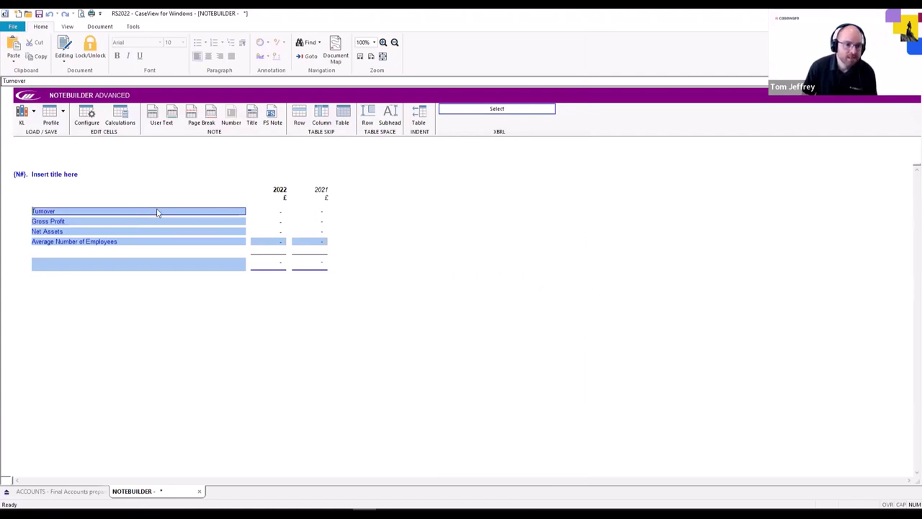
left_click(265, 212)
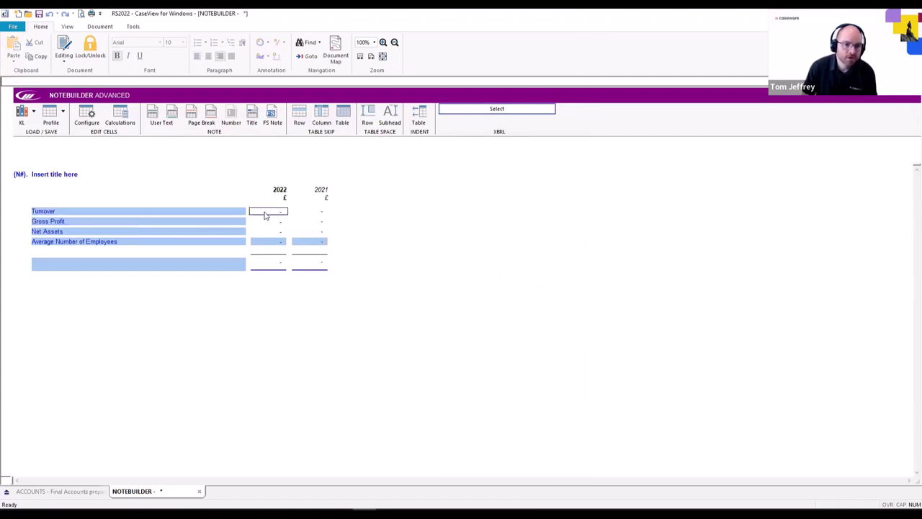
left_click(119, 117)
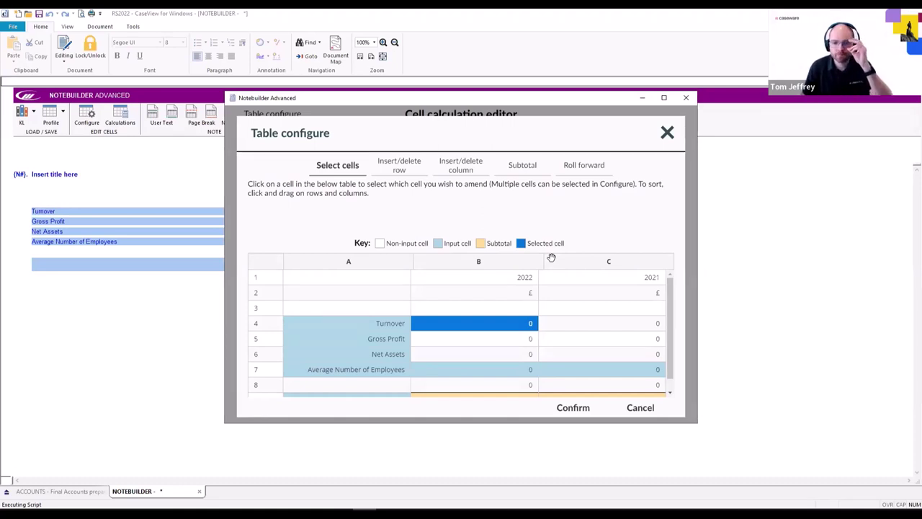
Go through the Turnover, Gross Profit and Net Assets amount cells in the cell selection, ending on Turnover for 2022
left_click(552, 327)
left_click(525, 338)
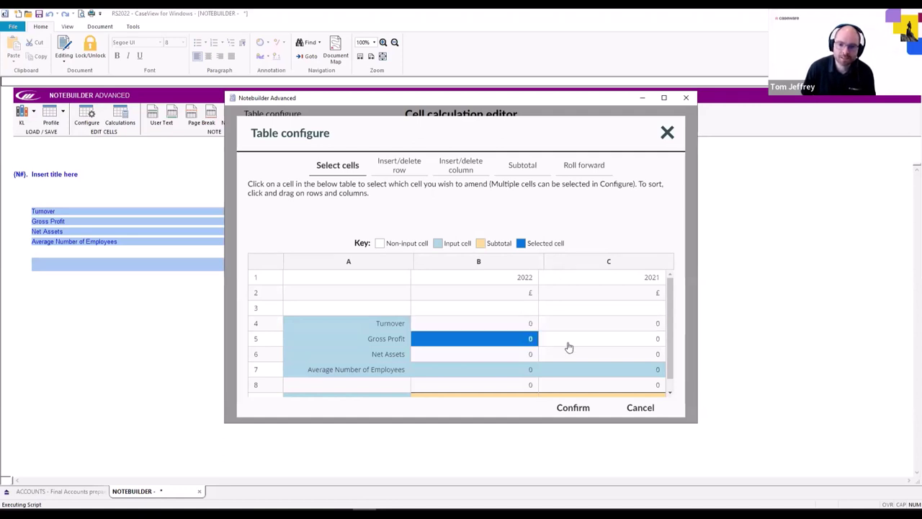
left_click(569, 343)
left_click(516, 328)
left_click(552, 329)
left_click(525, 354)
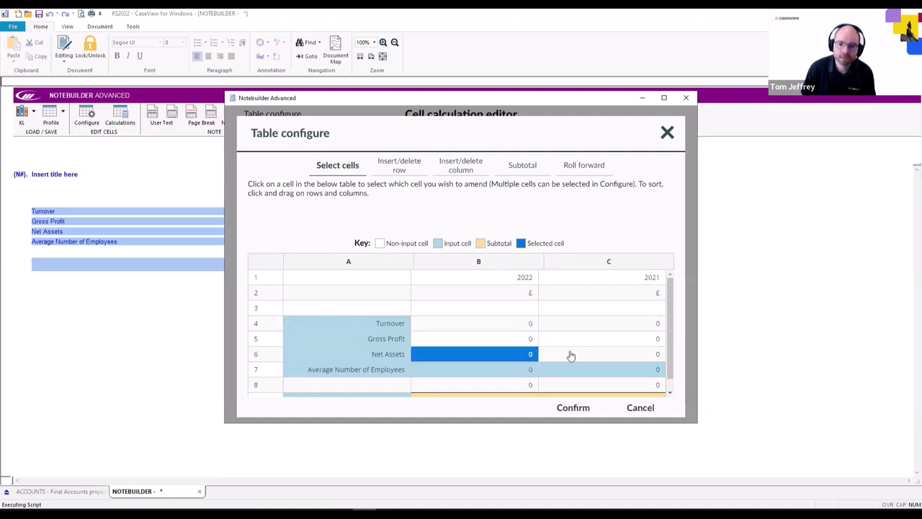
left_click(570, 356)
left_click(514, 329)
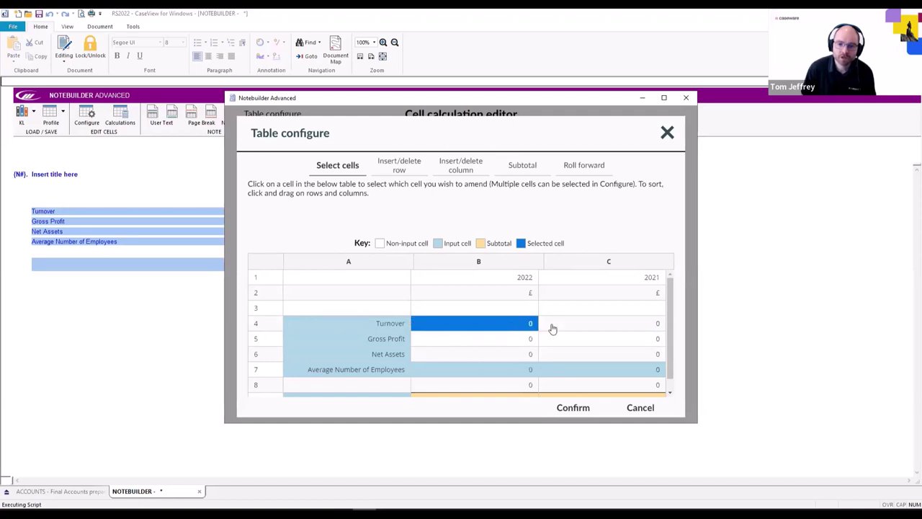
Bring up the map codes for the Turnover 2022 cell and compare map levels 2 and Full before returning to level 1
left_click(566, 326)
left_click(481, 328)
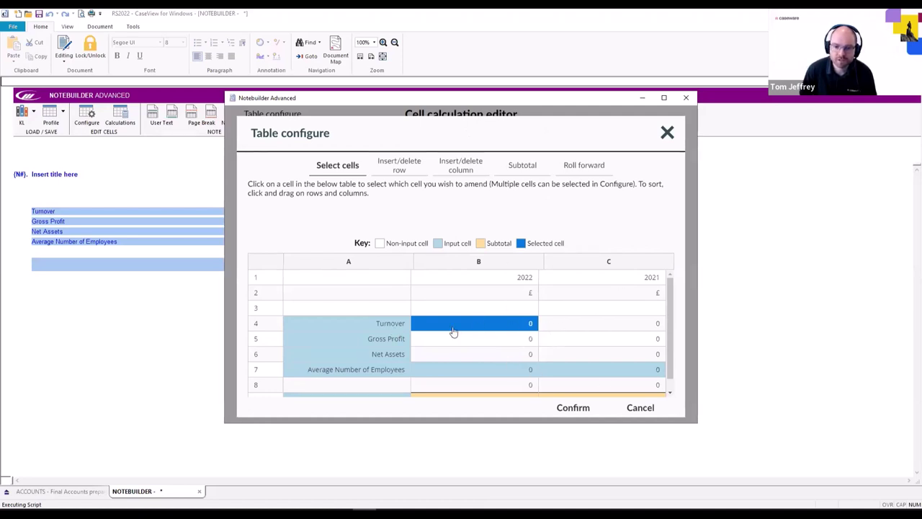
left_click(566, 410)
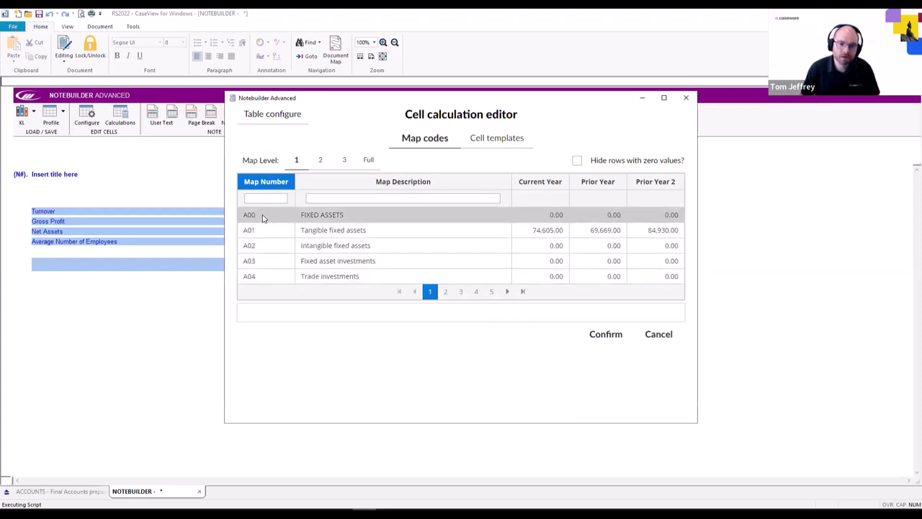
left_click(321, 160)
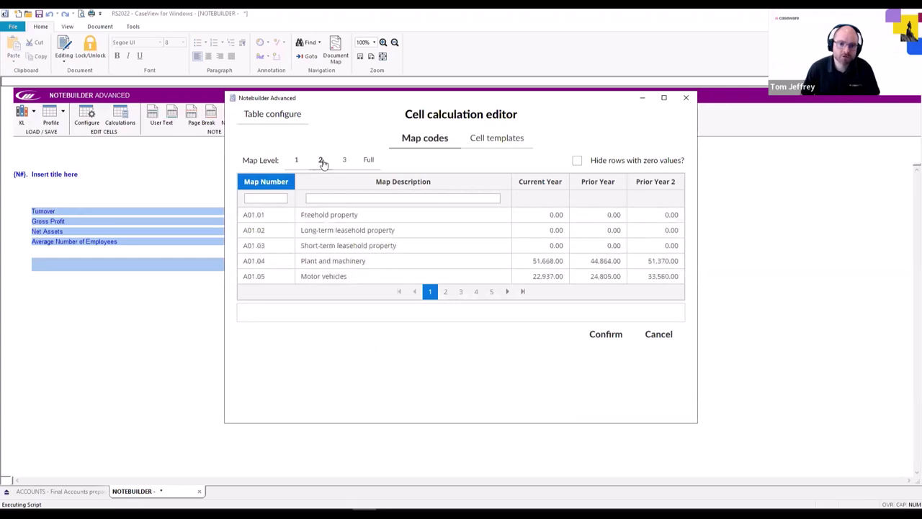
left_click(367, 160)
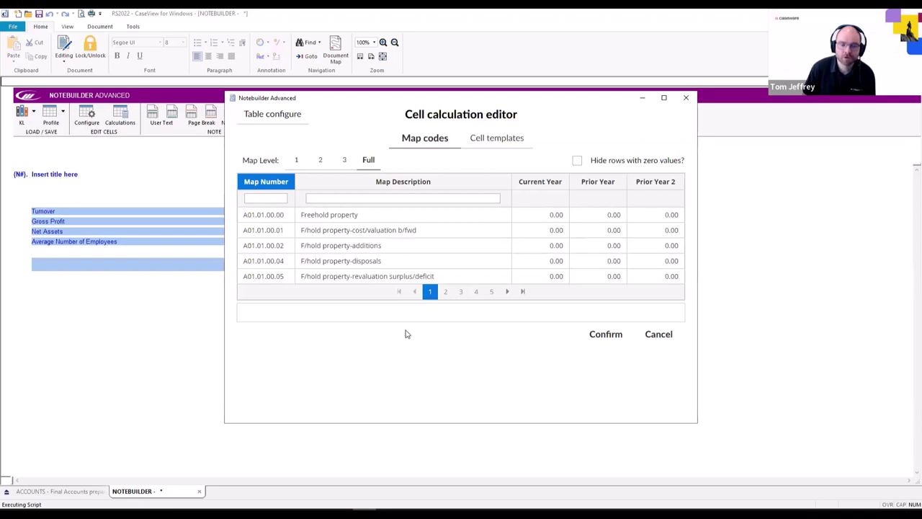
left_click(296, 160)
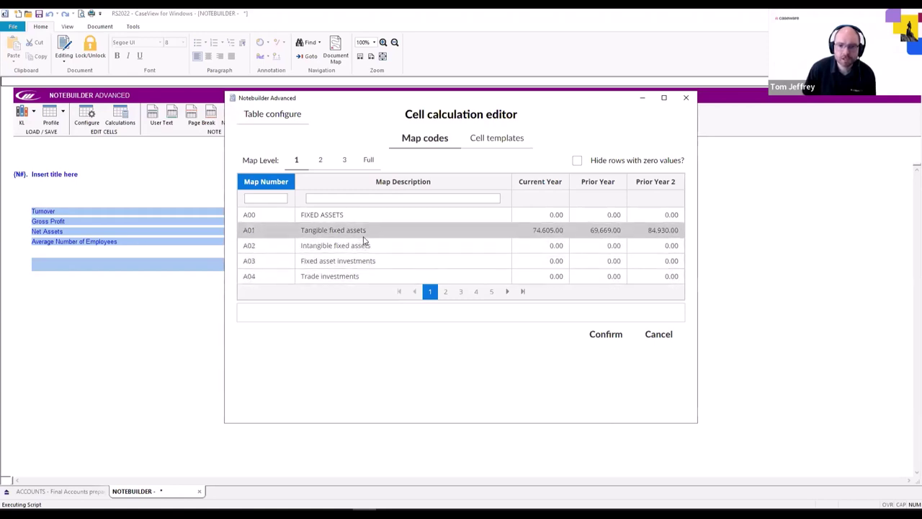
Filter the map numbers by L and add the current-year value of Sales code L01 to the Turnover 2022 calculation
left_click(278, 198)
type("L")
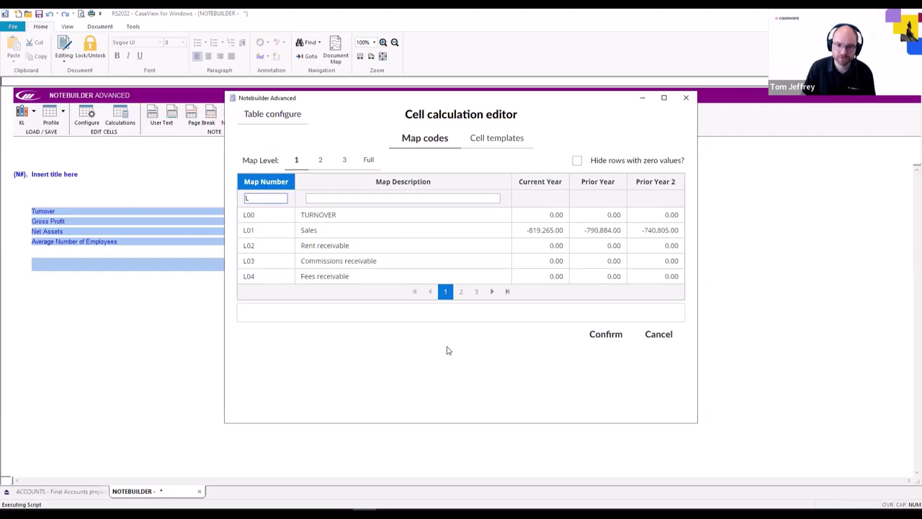
left_click(533, 233)
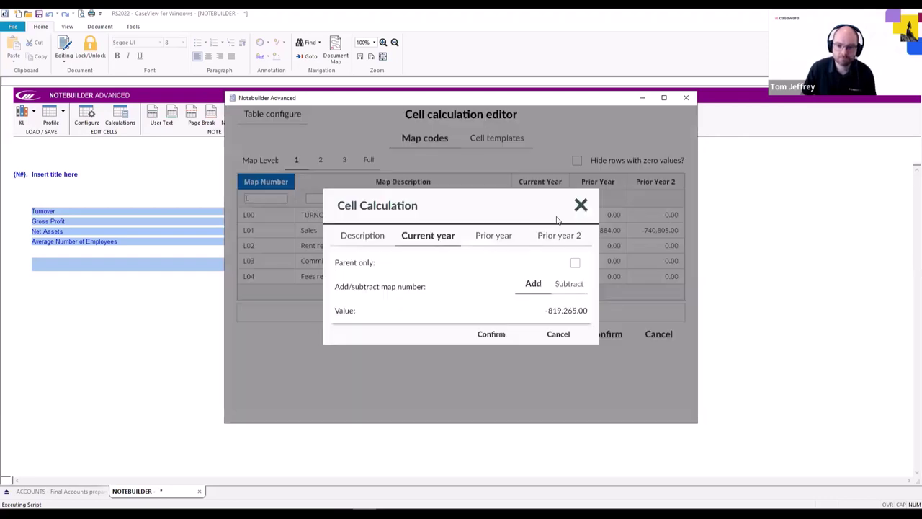
left_click(493, 337)
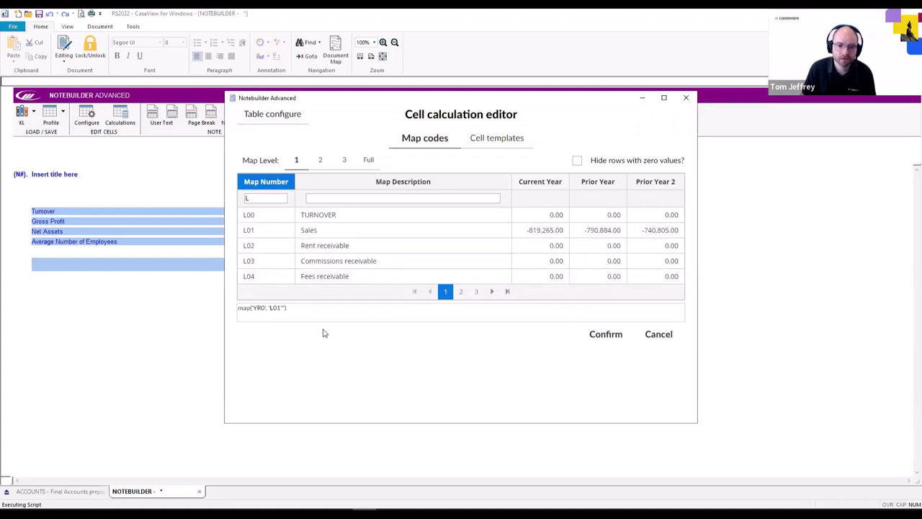
Shorten the map code in the Turnover 2022 formula to L so that it covers all L codes
left_click(257, 308)
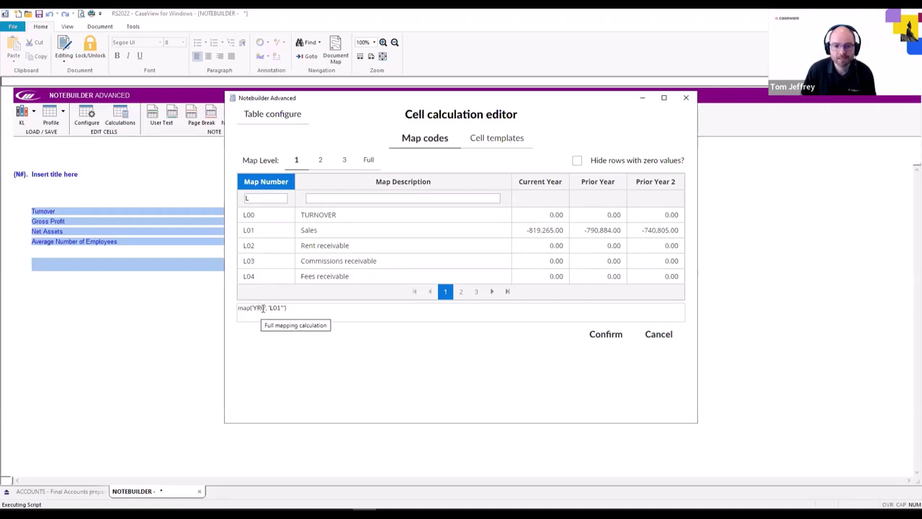
key("BackSpace")
type("Y")
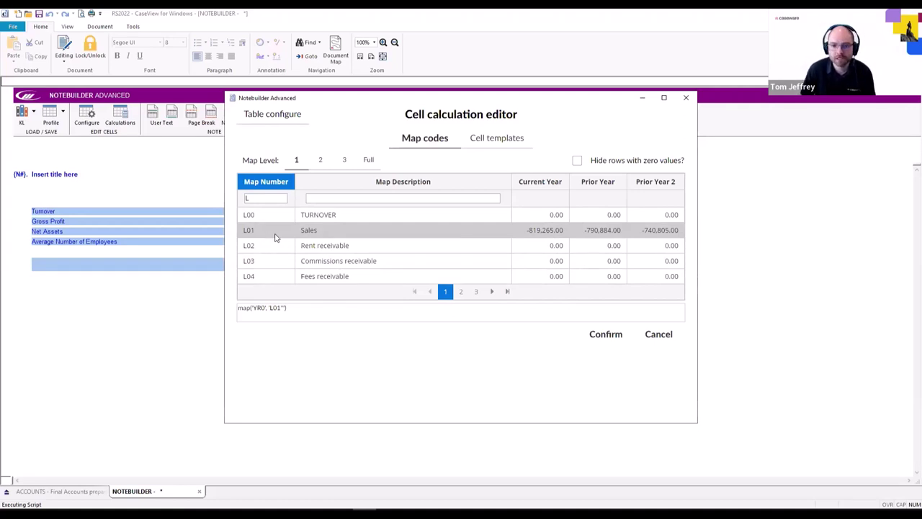
left_click(288, 311)
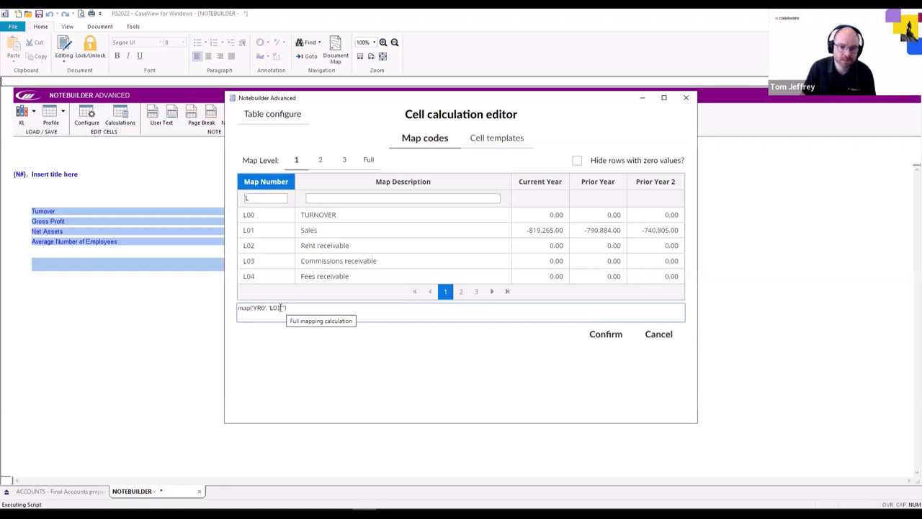
key("BackSpace")
key("BackSpace")
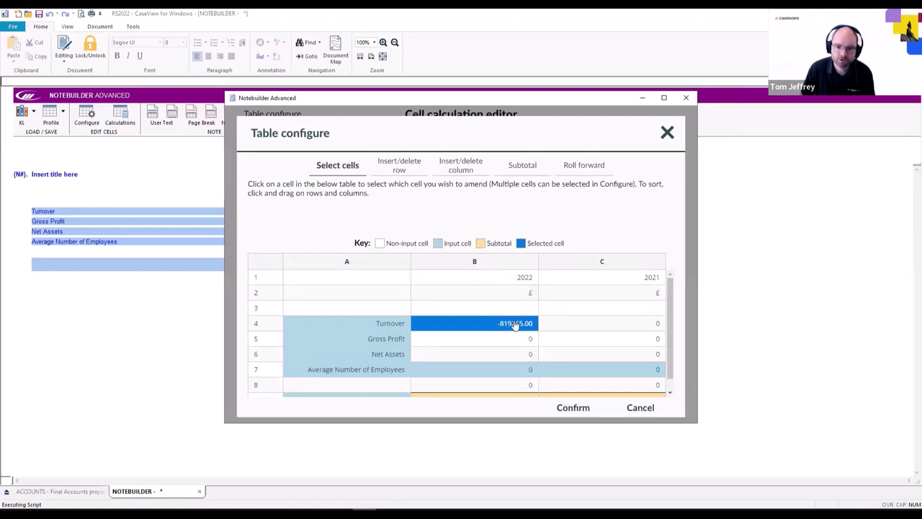
Give the Turnover 2021 cell a calculation that adds the prior-year value of Sales code L01
left_click(608, 330)
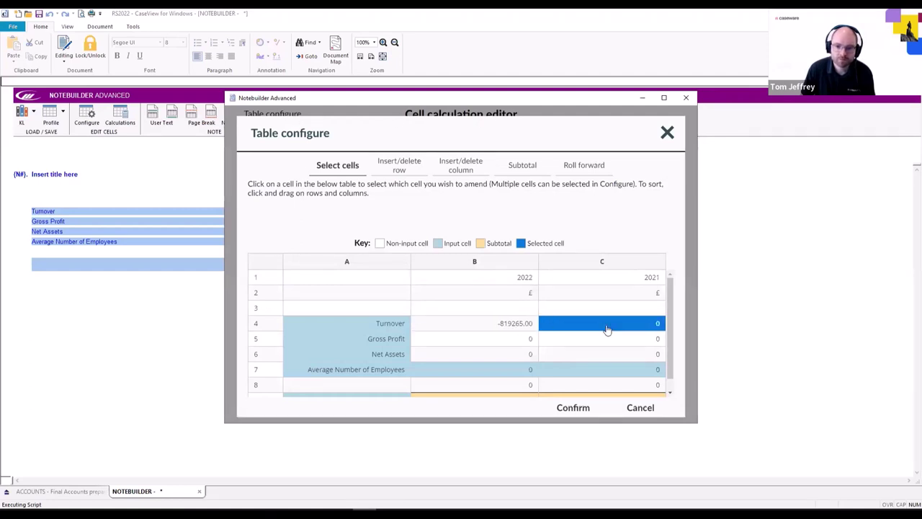
left_click(573, 408)
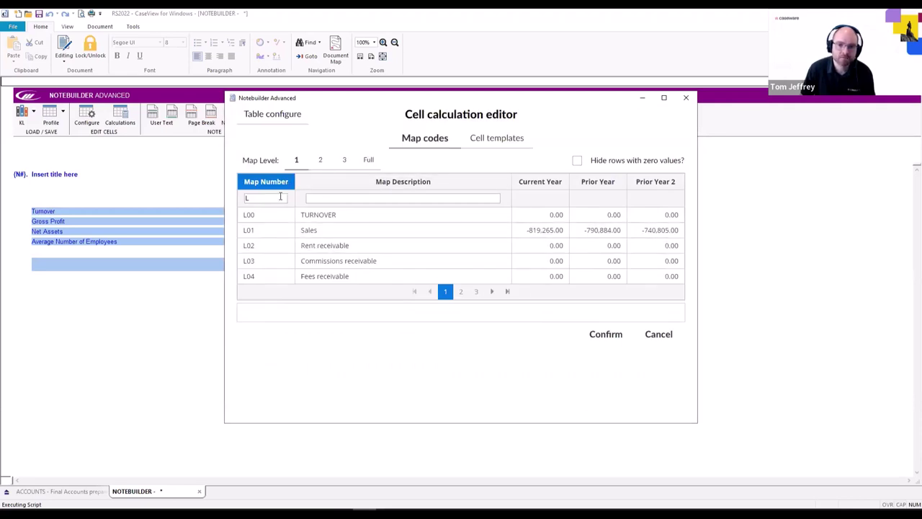
left_click(591, 231)
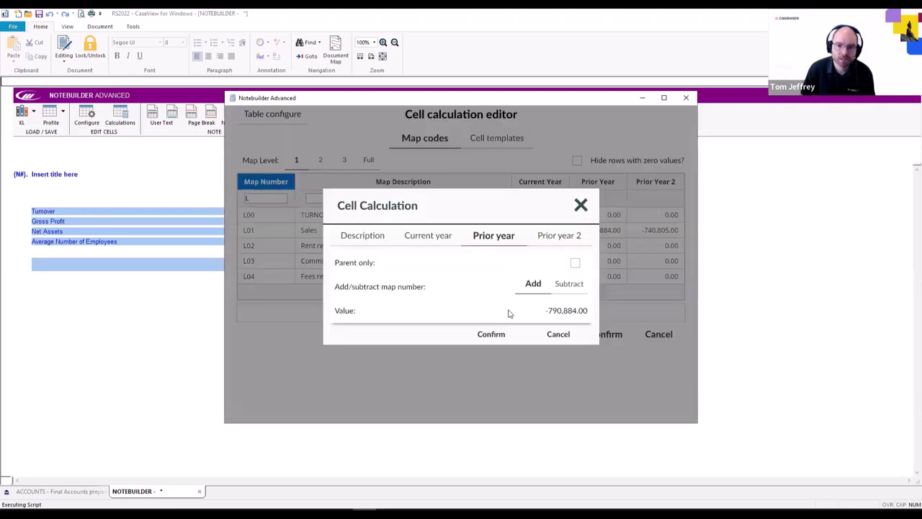
left_click(494, 335)
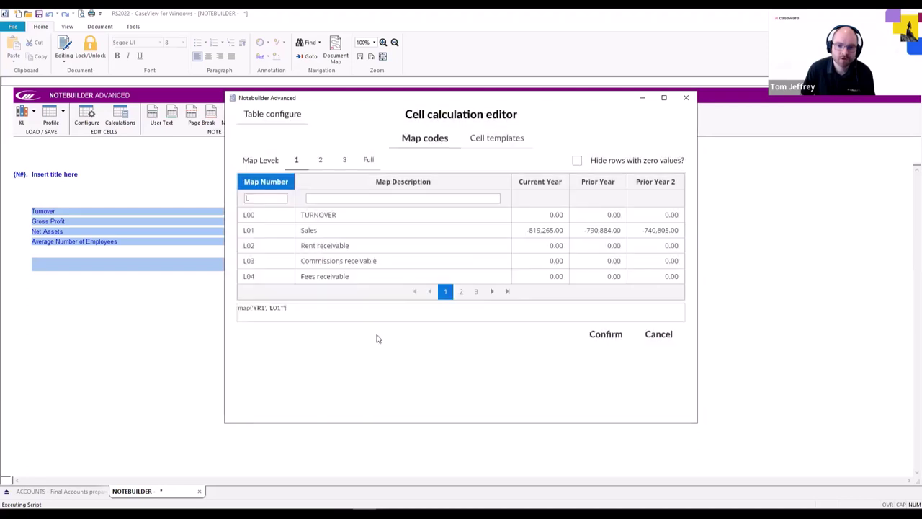
Shorten the map code in the Turnover 2021 formula to L and apply the calculation to the note
left_click(278, 306)
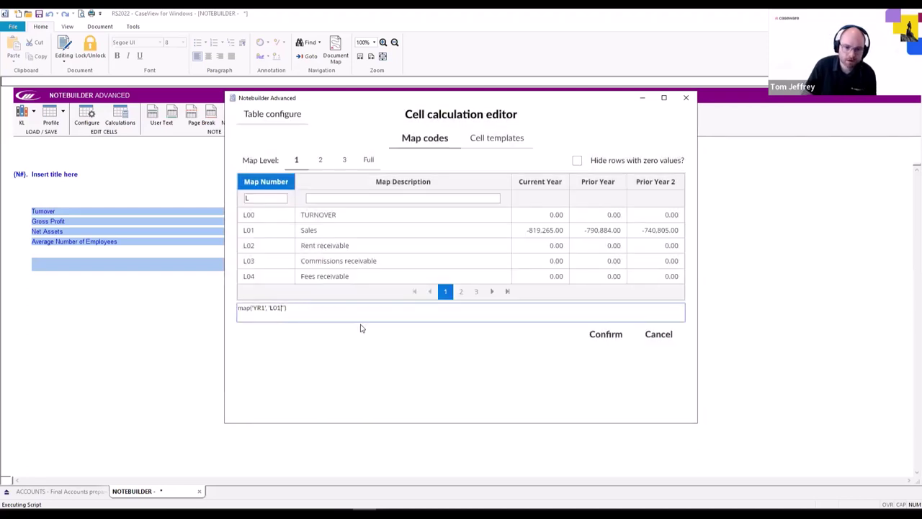
key("BackSpace")
key("BackSpace")
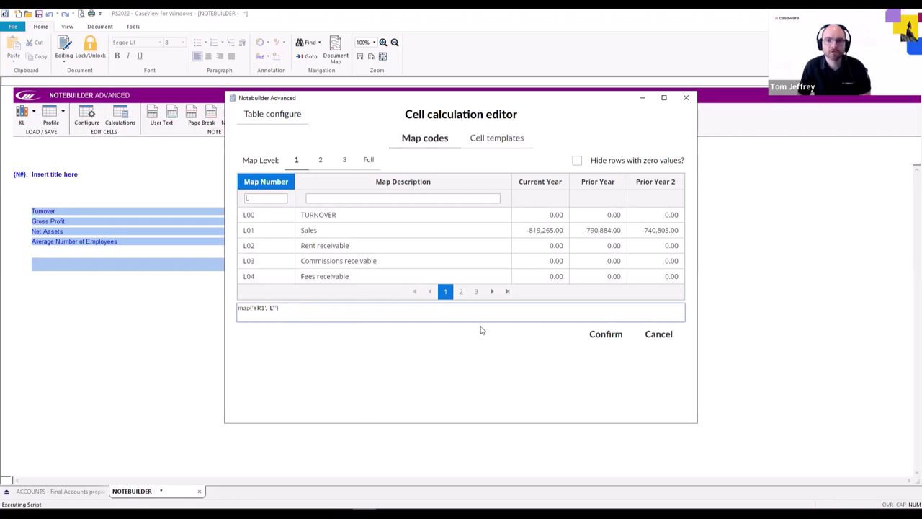
left_click(605, 334)
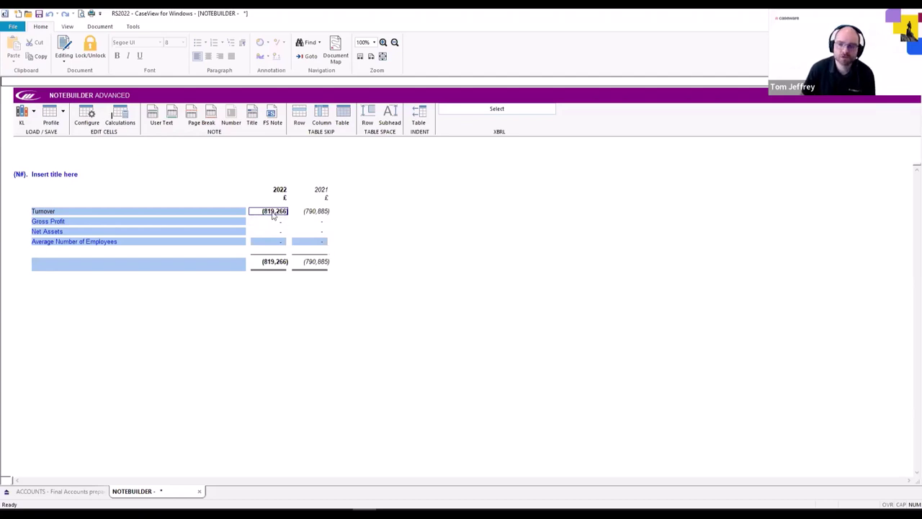
Configure the Turnover amount cells for 2022 and 2021 with Flip value set to Yes
left_click(85, 121)
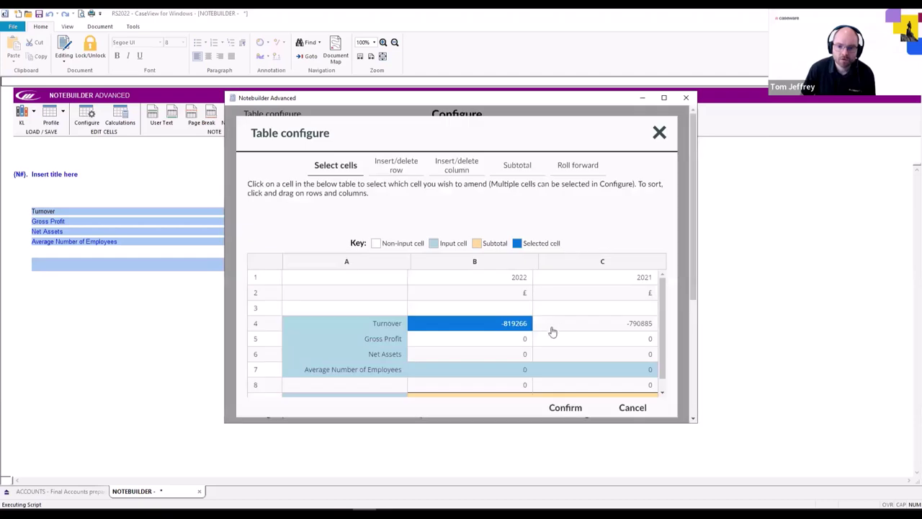
left_click(563, 327)
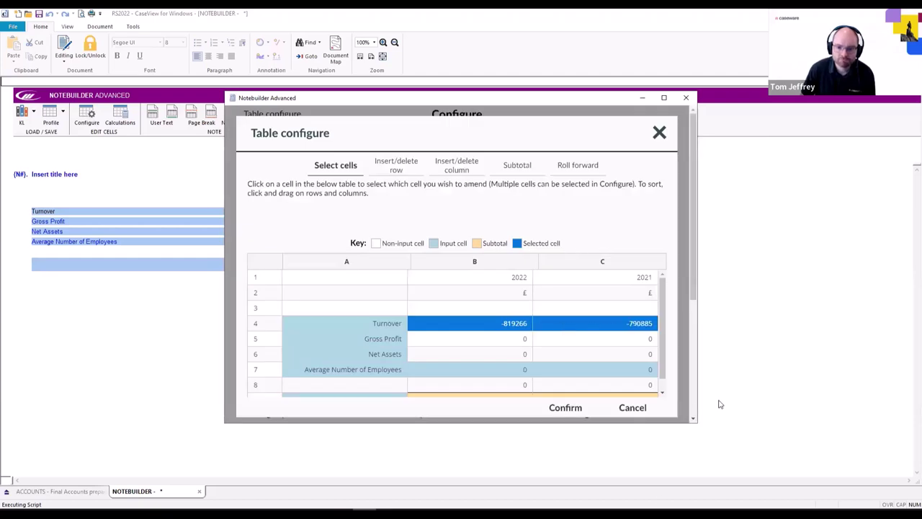
left_click(563, 408)
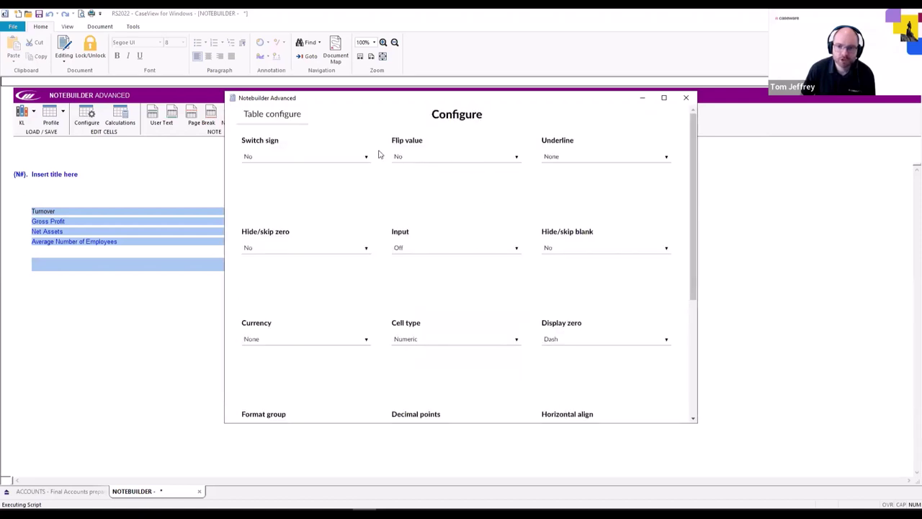
left_click(516, 160)
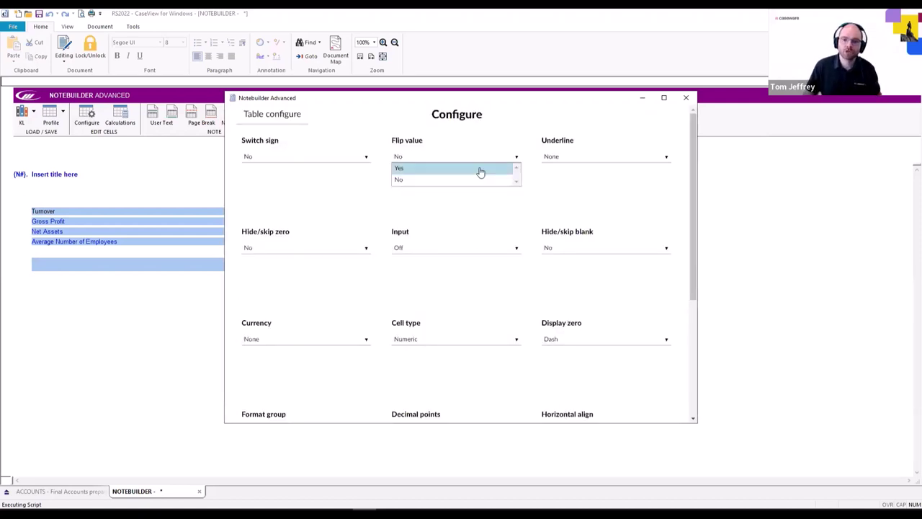
left_click(482, 169)
scroll(671, 323, "down", 5)
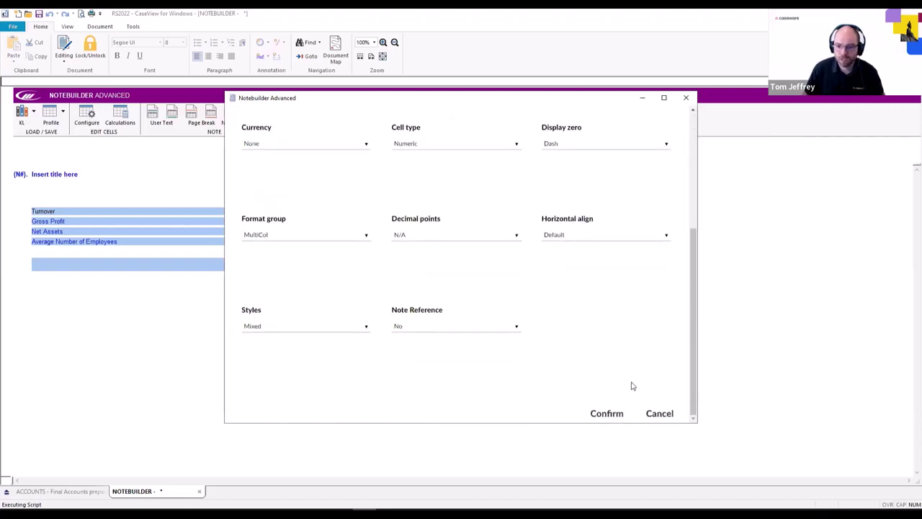
left_click(607, 412)
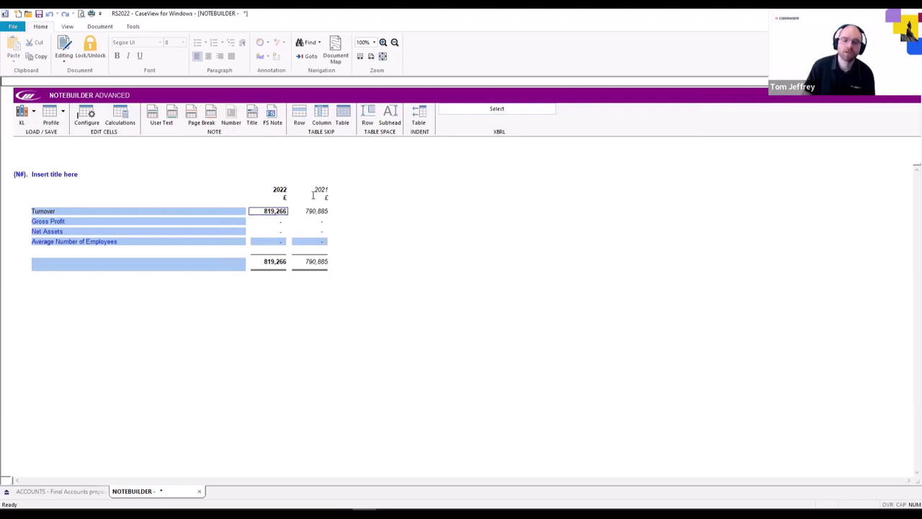
Start the Gross Profit 2022 cell's calculation by adding the current-year value of Sales code L01, found by filtering map numbers by L
left_click(259, 221)
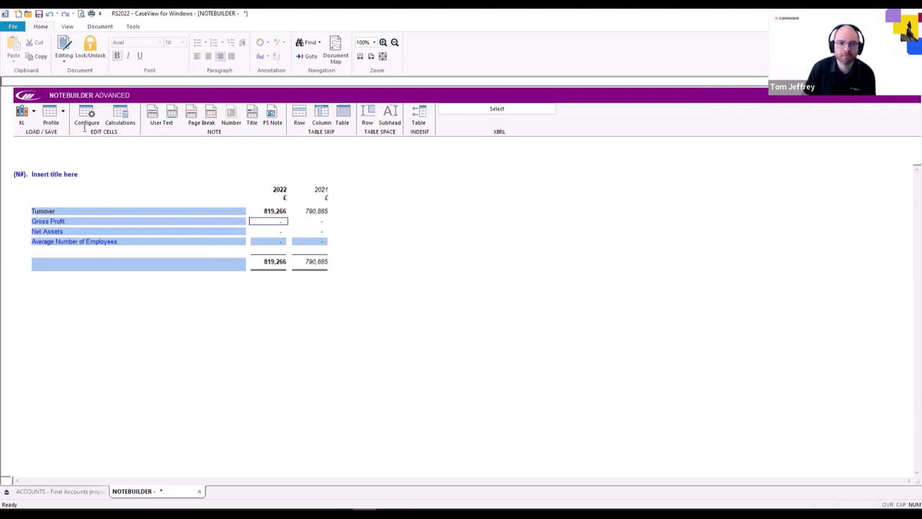
left_click(117, 123)
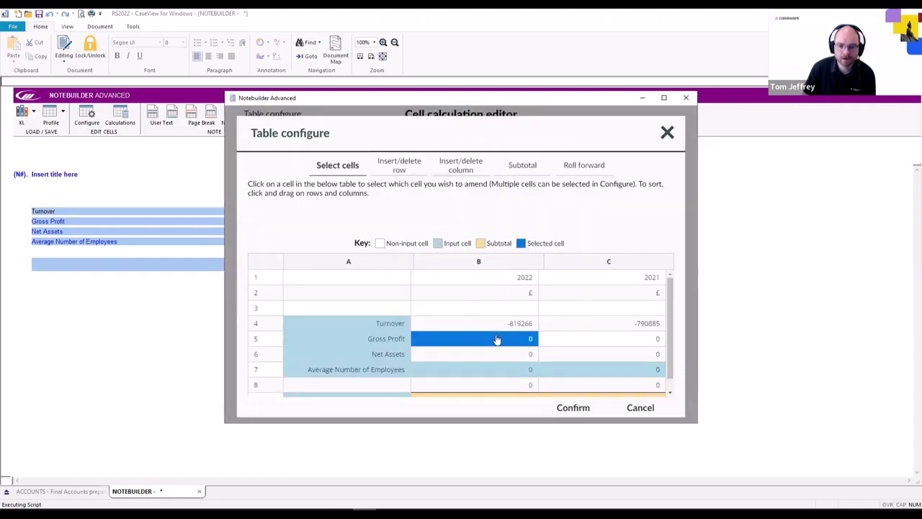
left_click(580, 410)
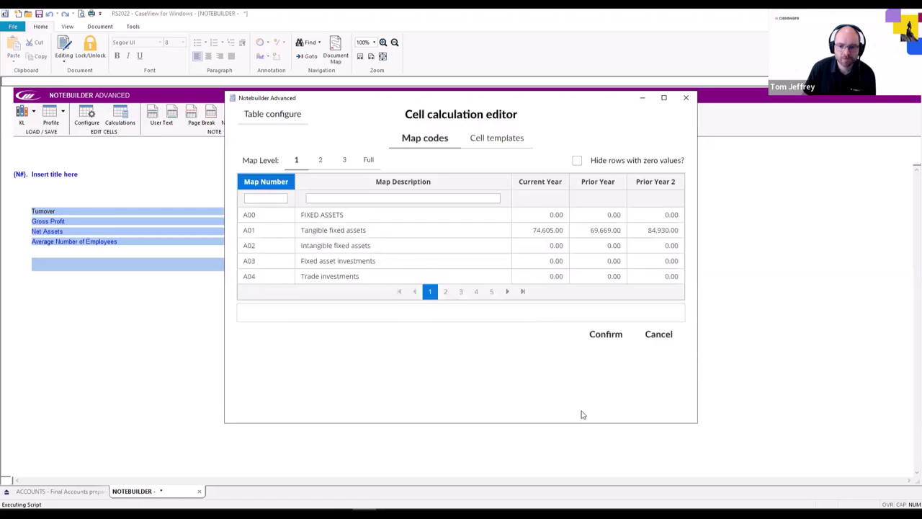
left_click(276, 197)
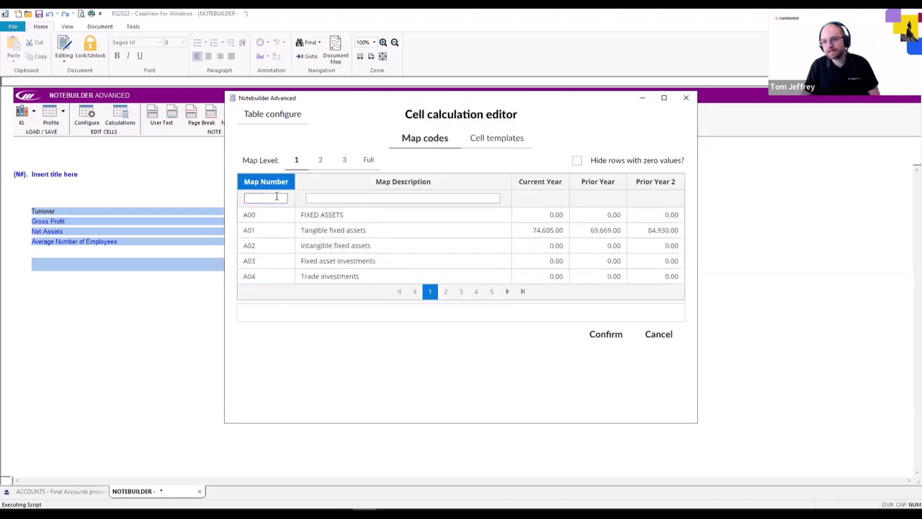
type("L")
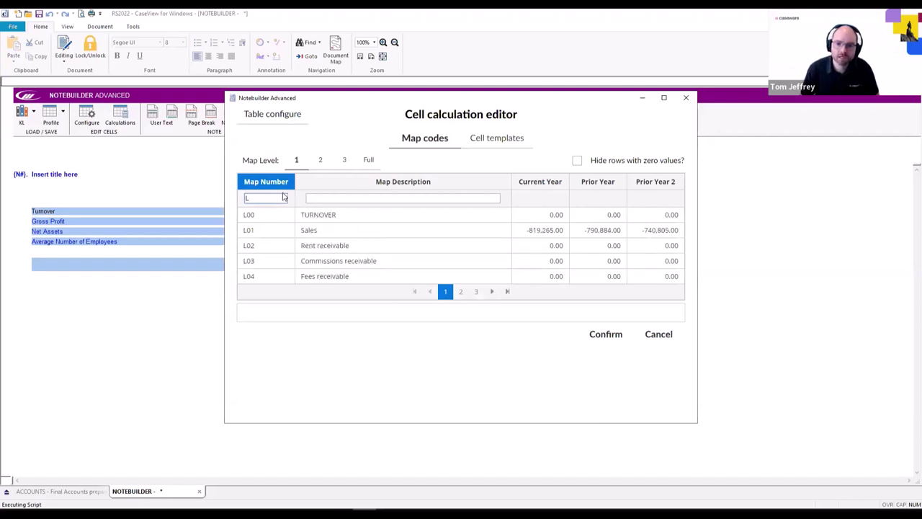
left_click(534, 234)
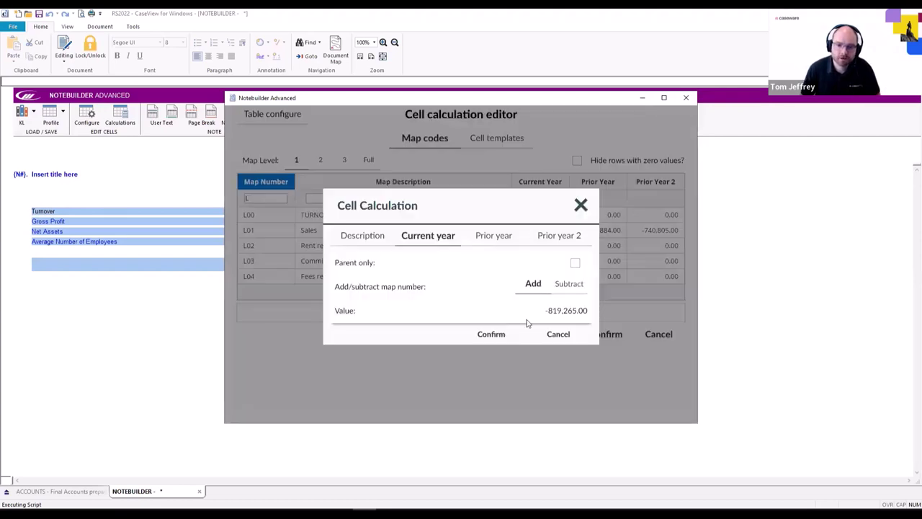
left_click(492, 335)
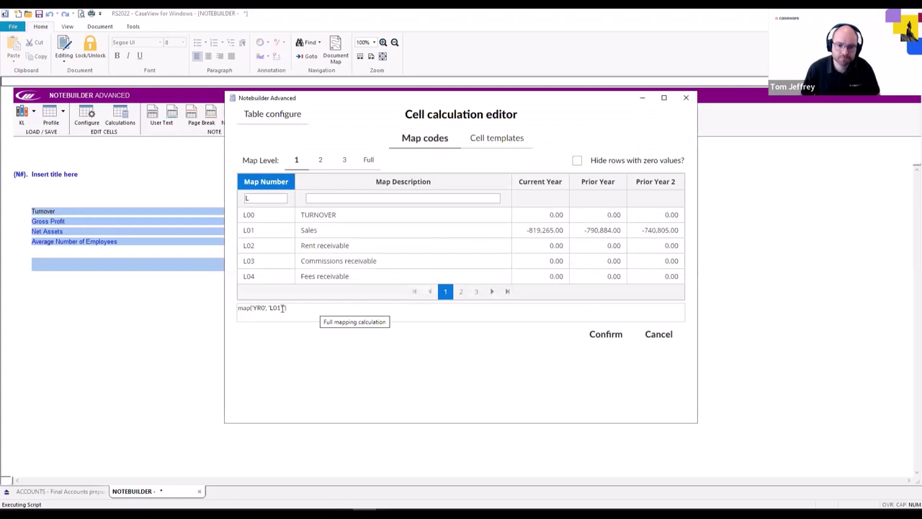
Add the current-year value of Cost of goods sold code M01 to the Gross Profit 2022 calculation, filtering map numbers by M
left_click(274, 199)
key("BackSpace")
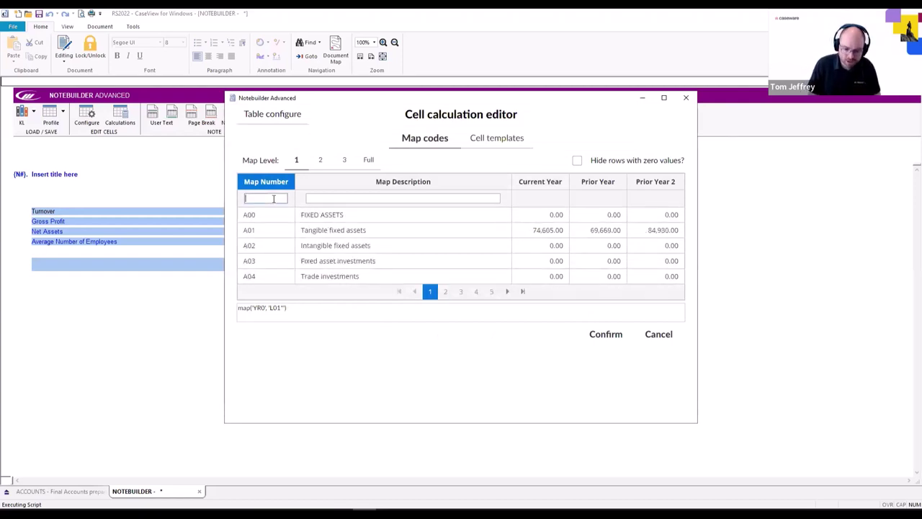
type("M")
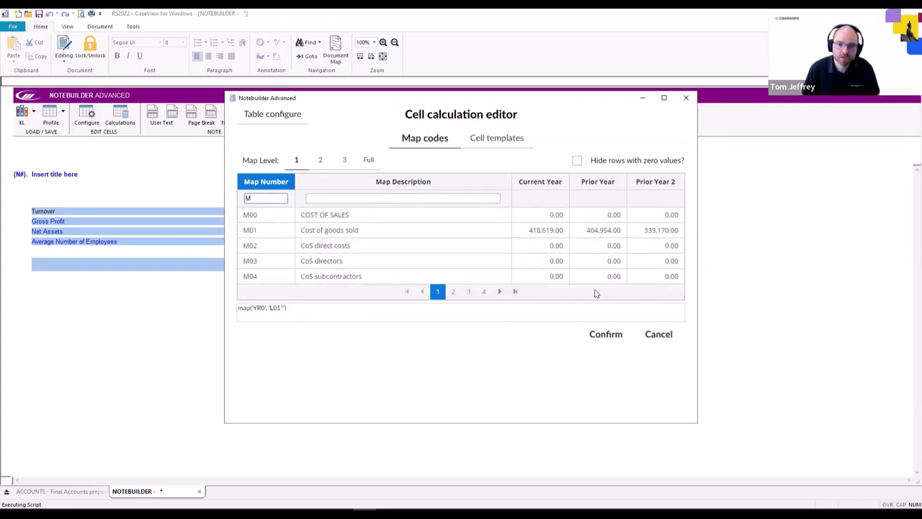
left_click(544, 233)
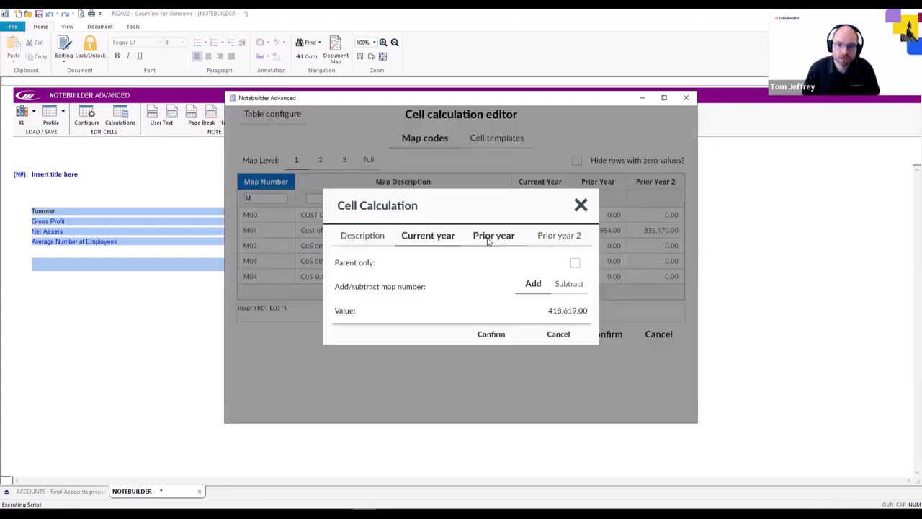
left_click(493, 334)
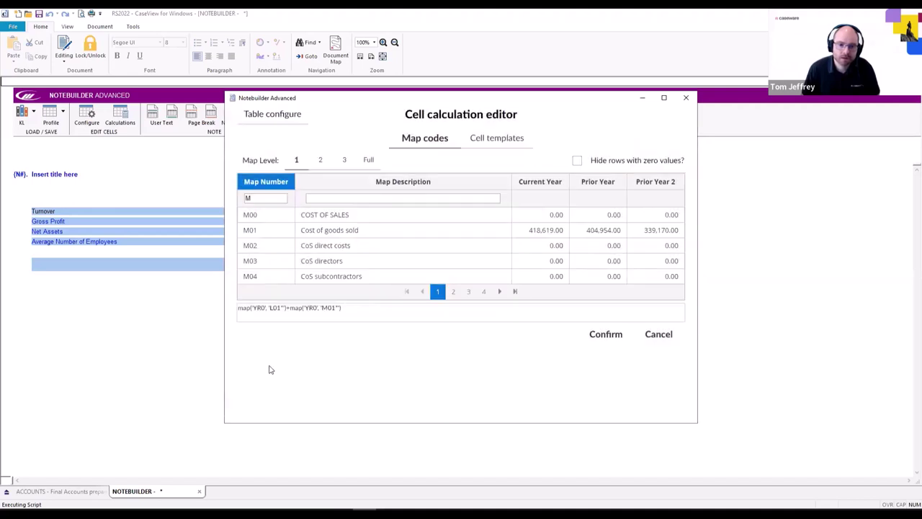
Shorten the map codes in the Gross Profit 2022 formula from L01 and M01 to L and M
left_click(280, 307)
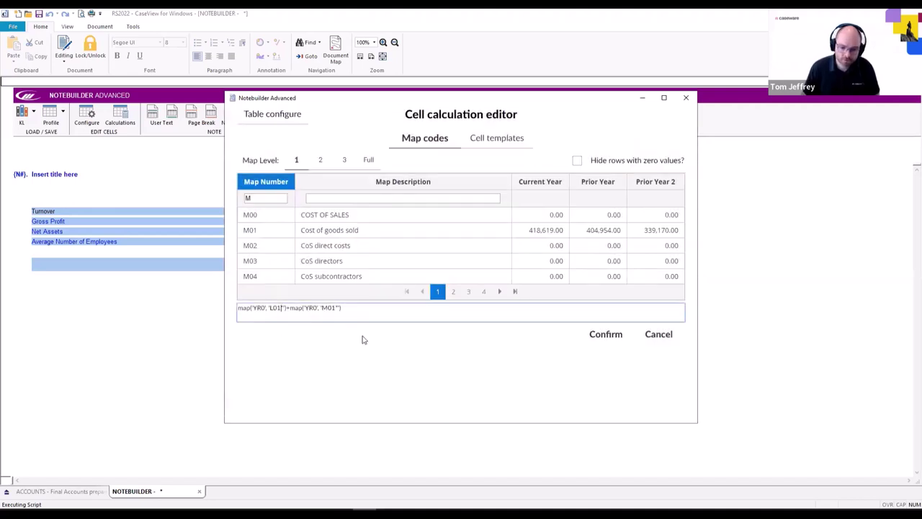
key("BackSpace")
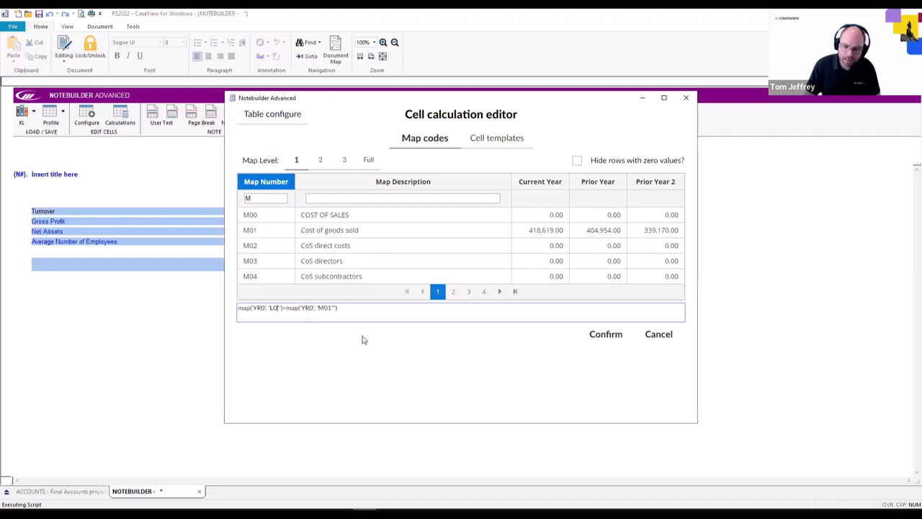
key("BackSpace")
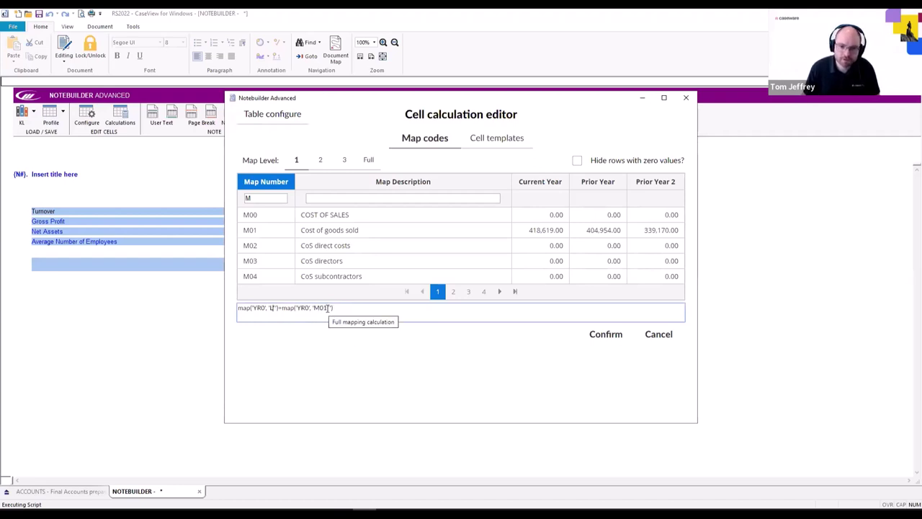
key("BackSpace")
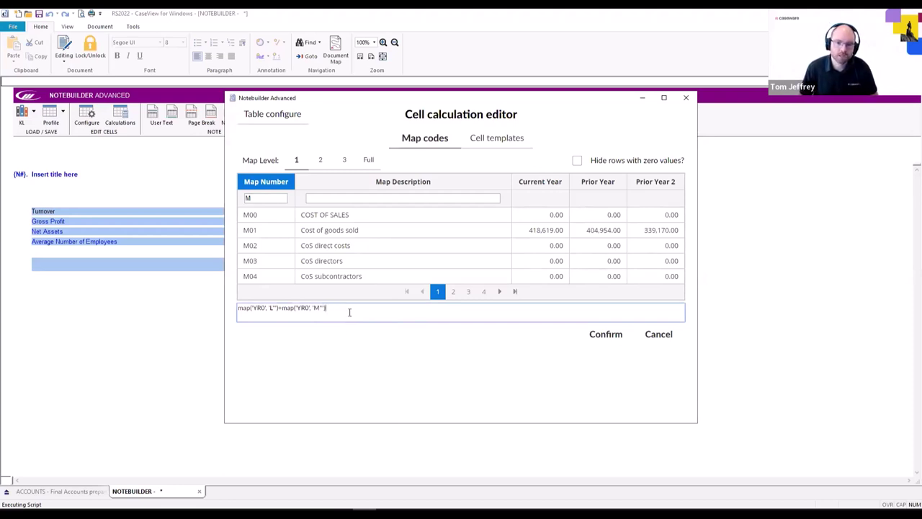
Copy the Gross Profit 2022 formula into the Gross Profit 2021 cell's calculation
left_click_drag(328, 309, 229, 315)
key("ctrl+c")
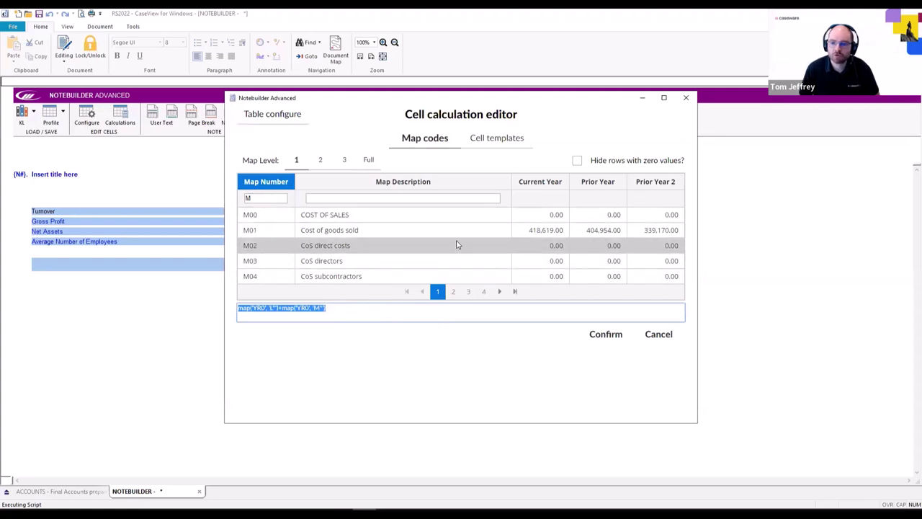
left_click(283, 117)
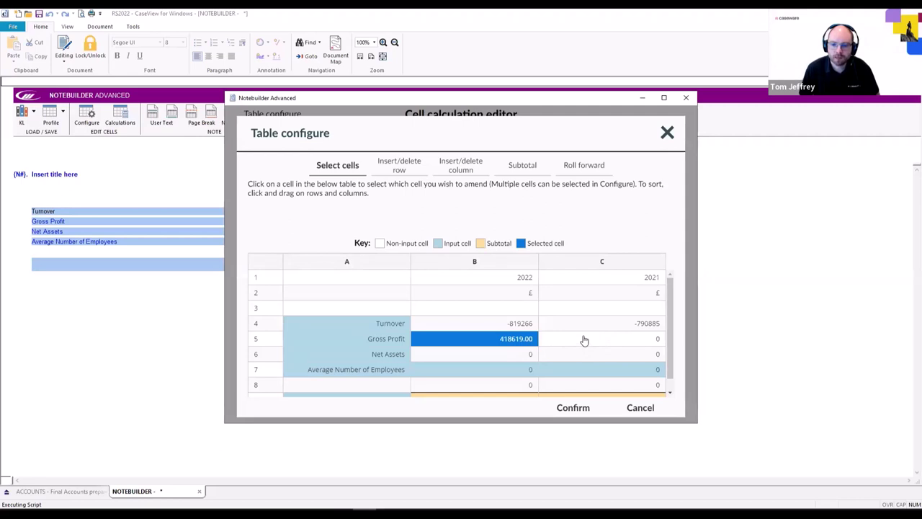
left_click(584, 340)
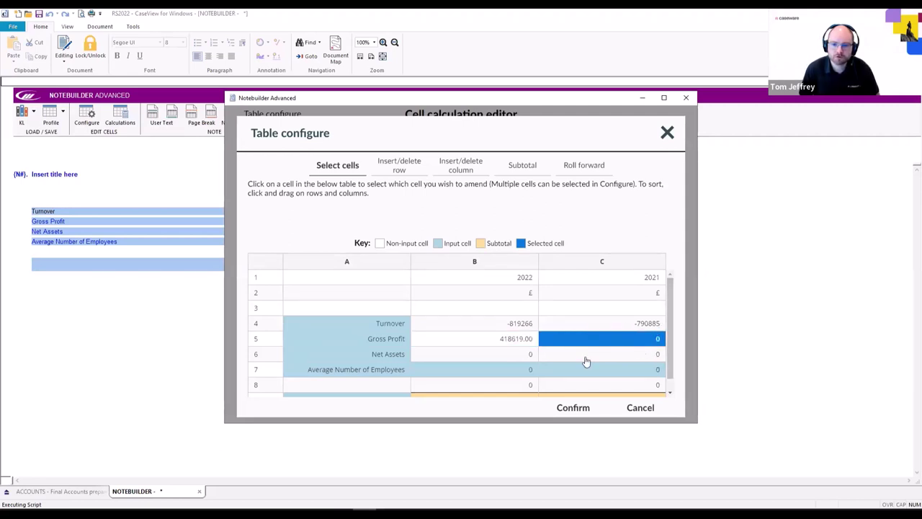
left_click(580, 408)
left_click(375, 312)
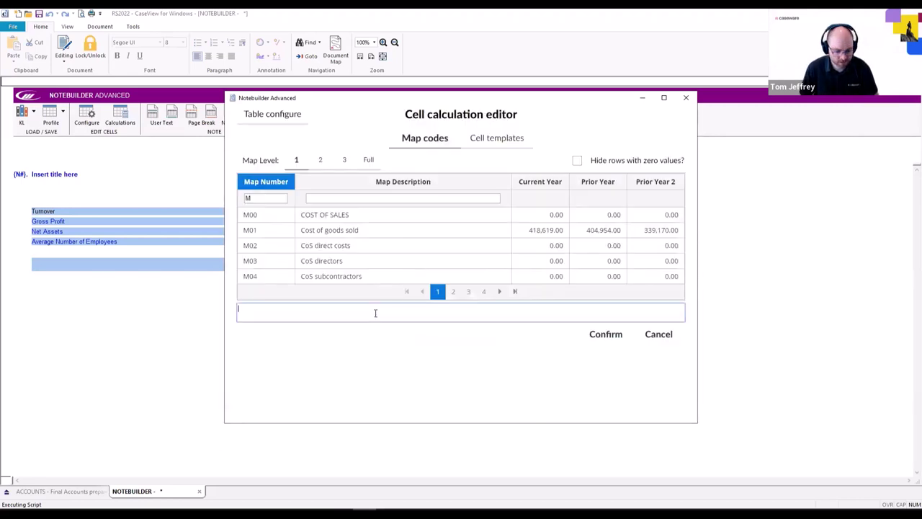
key("ctrl+v")
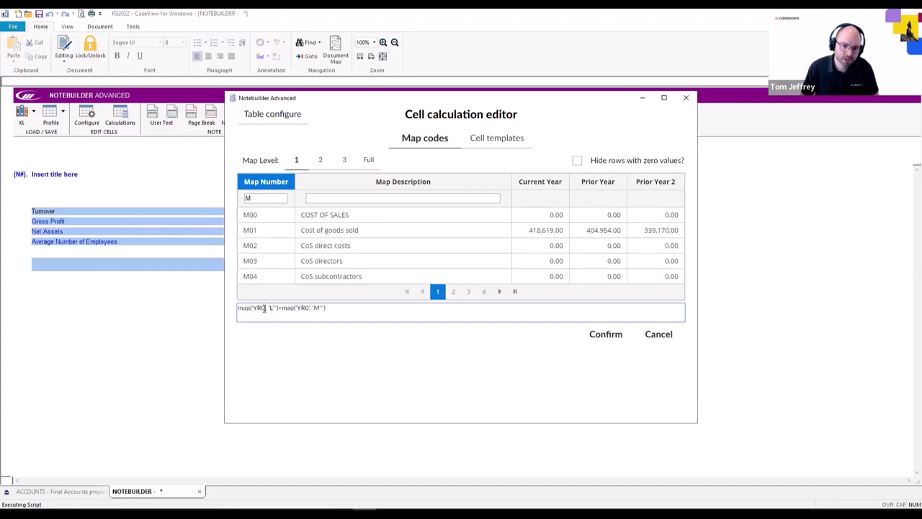
Change both year references in the Gross Profit 2021 formula to YR1 and apply the calculations to the note
key("BackSpace")
type("1")
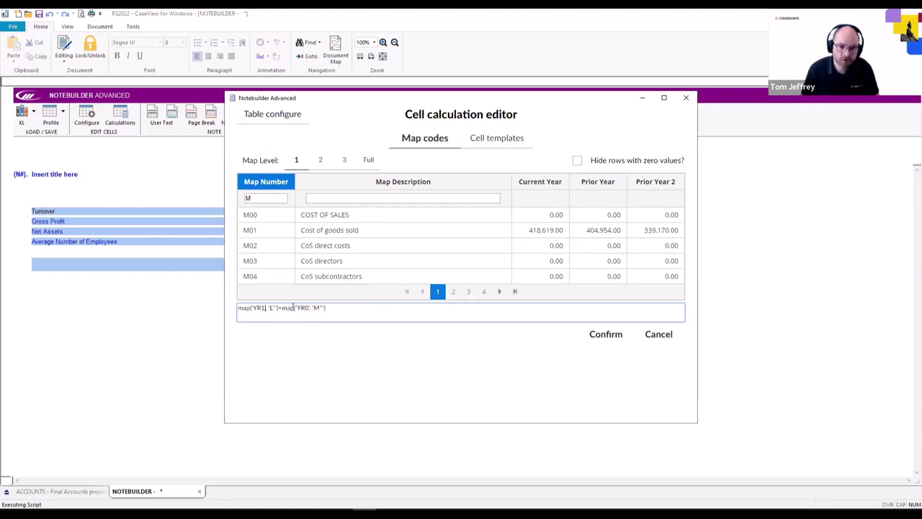
key("BackSpace")
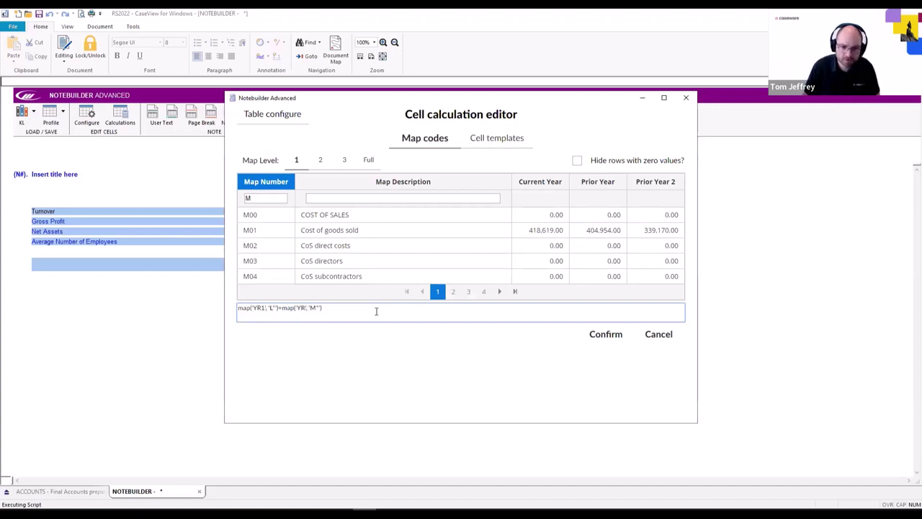
type("1")
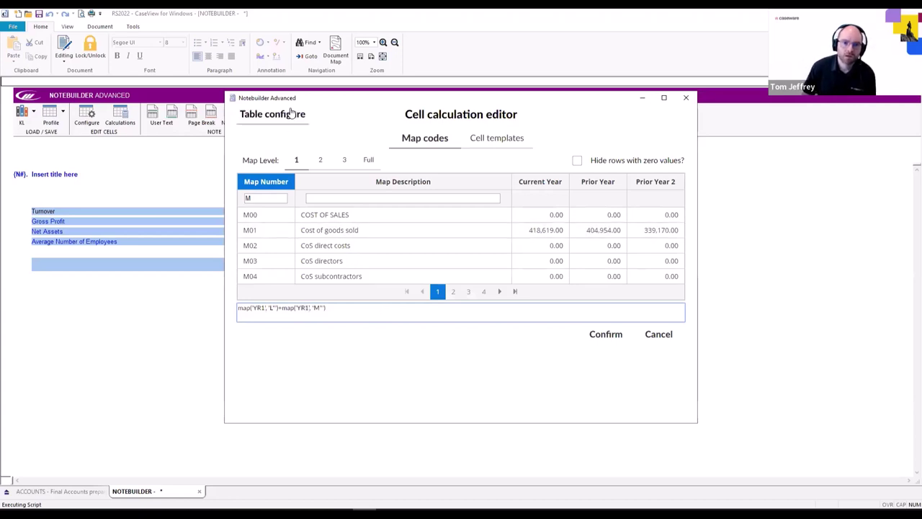
left_click(604, 334)
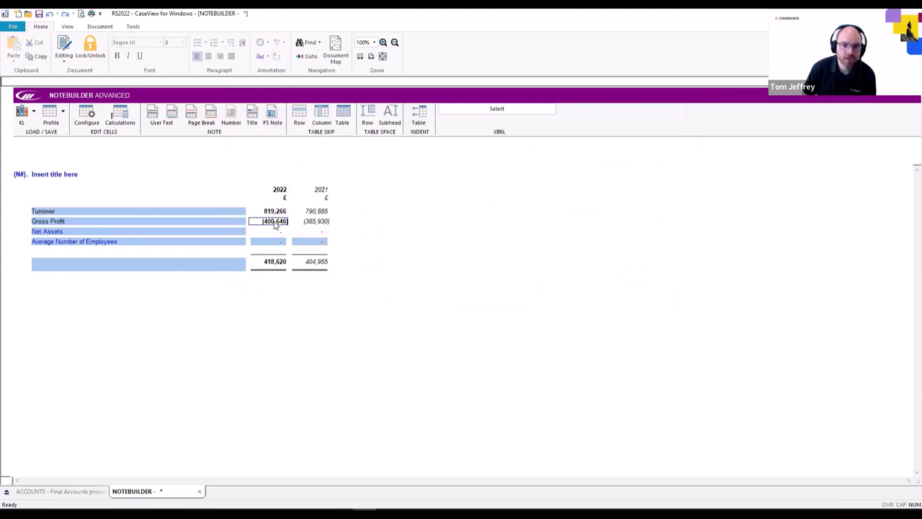
Configure the Gross Profit amount cells for 2022 and 2021 with Flip value set to Yes
left_click(86, 115)
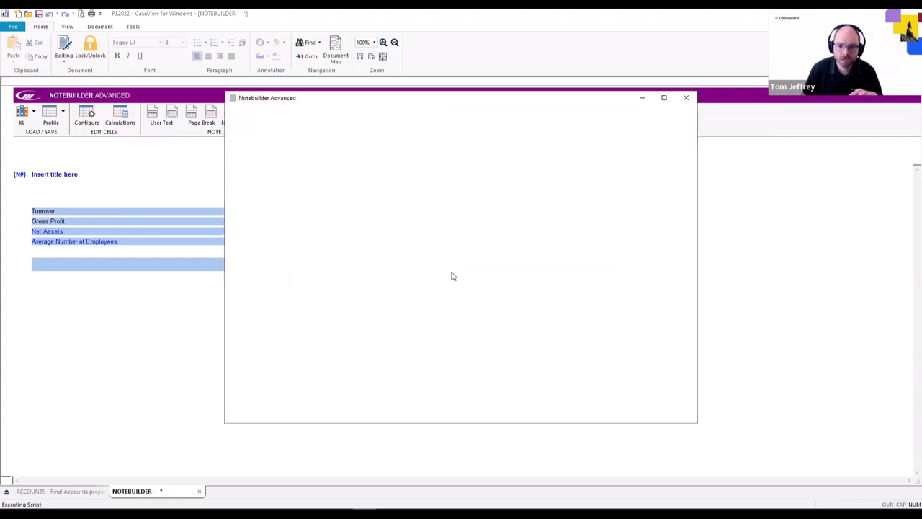
left_click(525, 344)
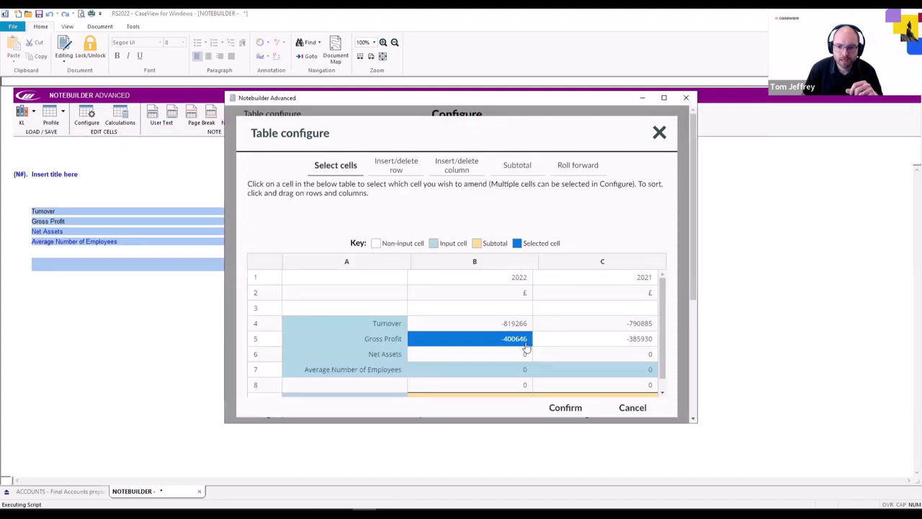
left_click(607, 339, "ctrl")
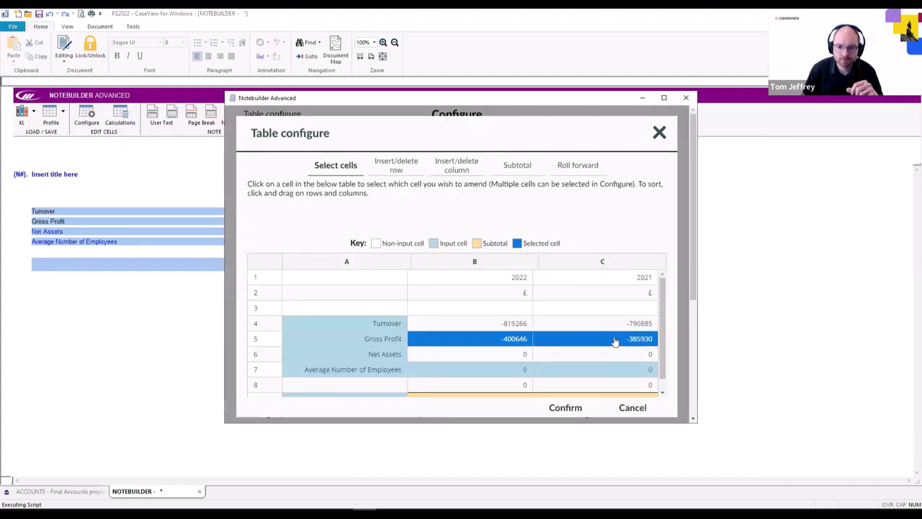
left_click(568, 409)
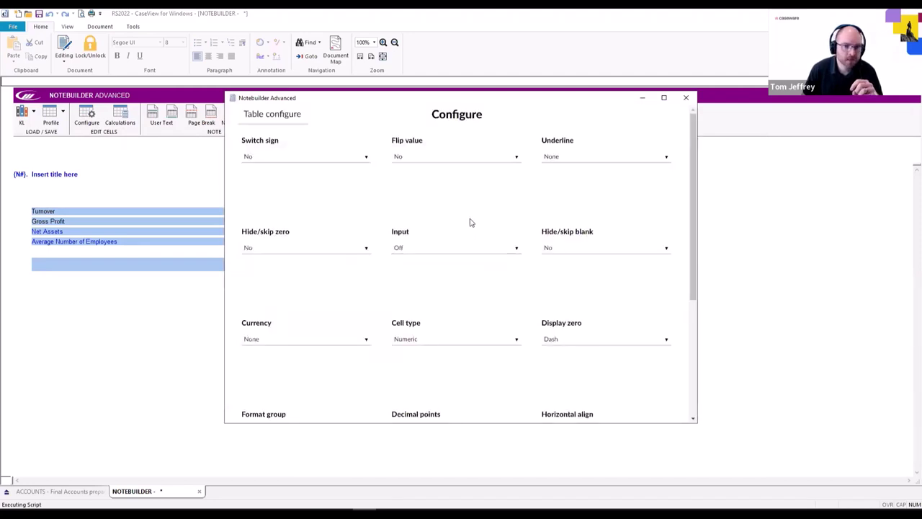
left_click(517, 158)
left_click(483, 179)
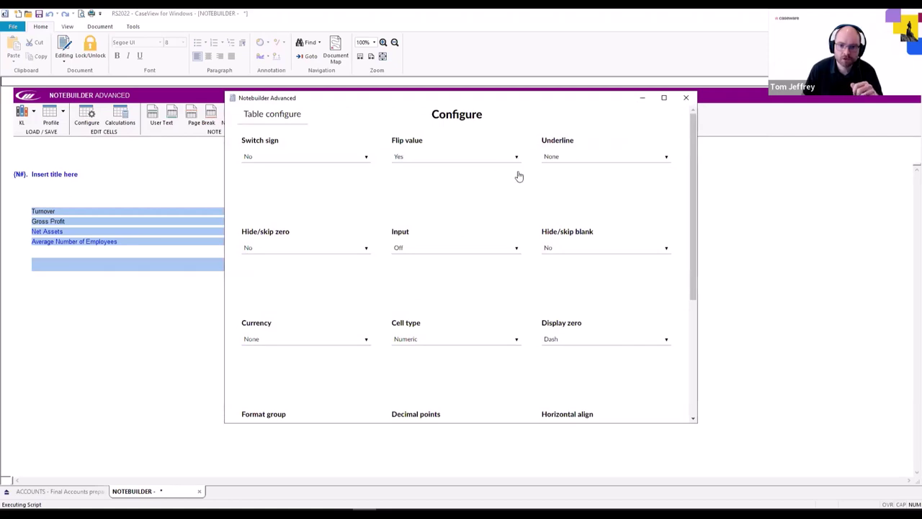
scroll(683, 356, "down", 5)
left_click(606, 413)
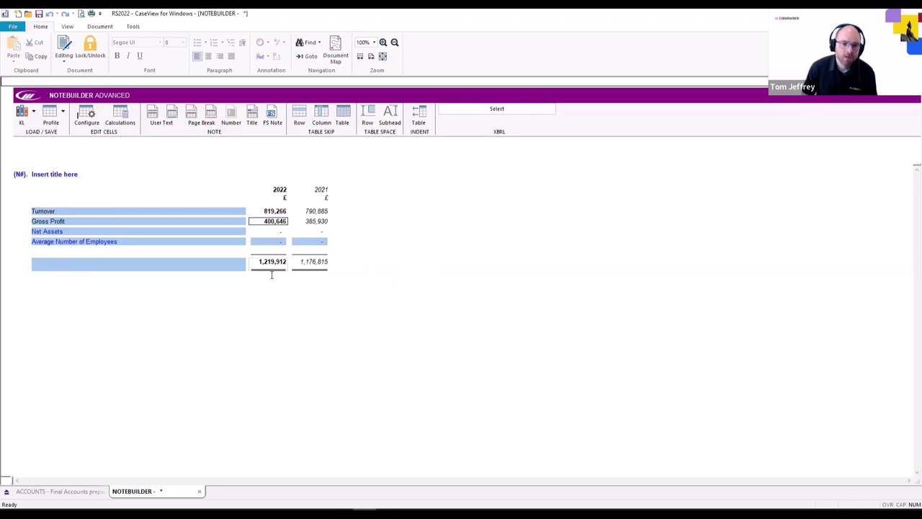
Look up the cell number of the 2022 Net assets total on the Balance Sheet in the ACCOUNTS document's technical support information
left_click(267, 232)
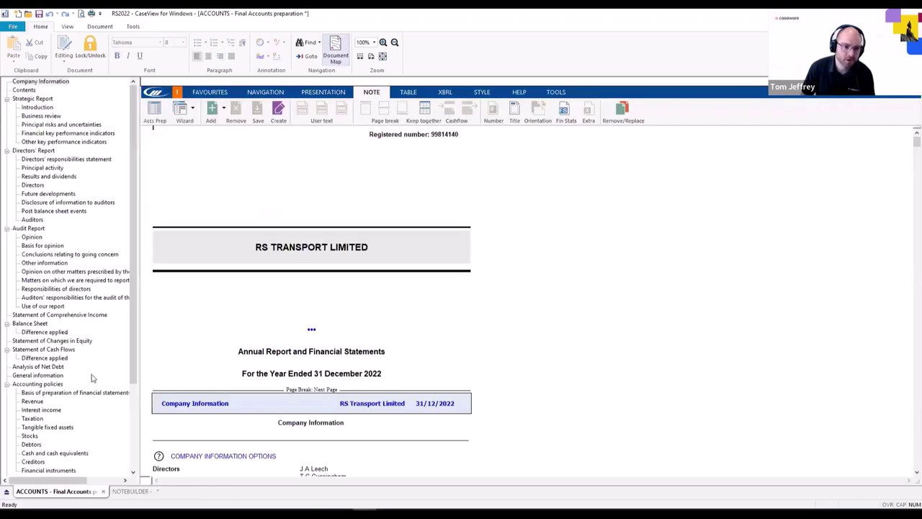
left_click(32, 324)
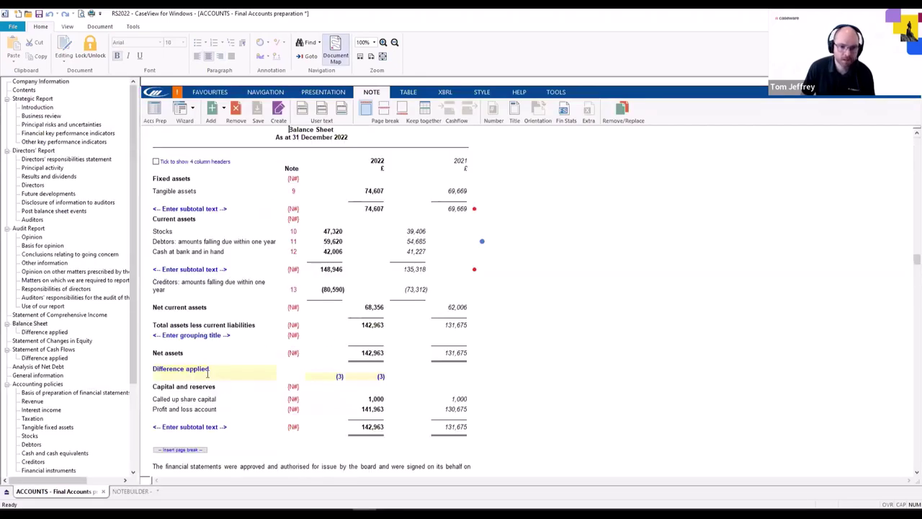
left_click(380, 355)
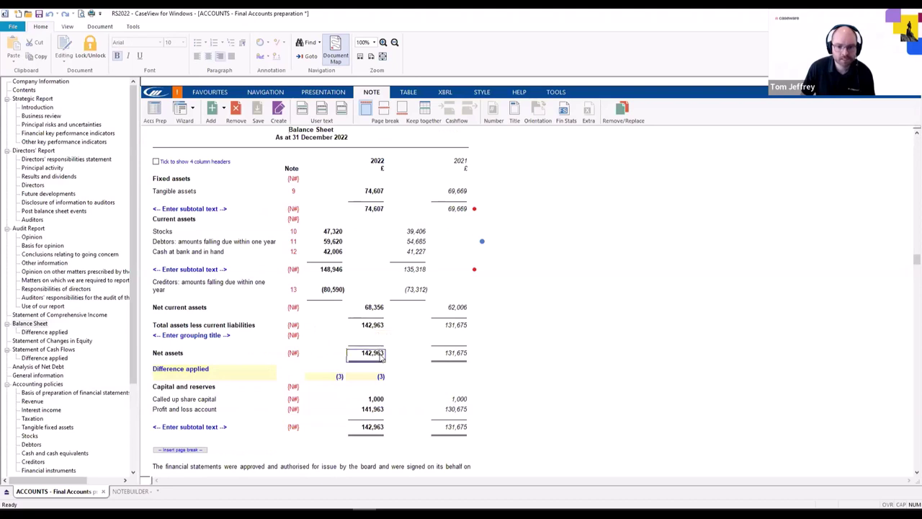
left_click(553, 92)
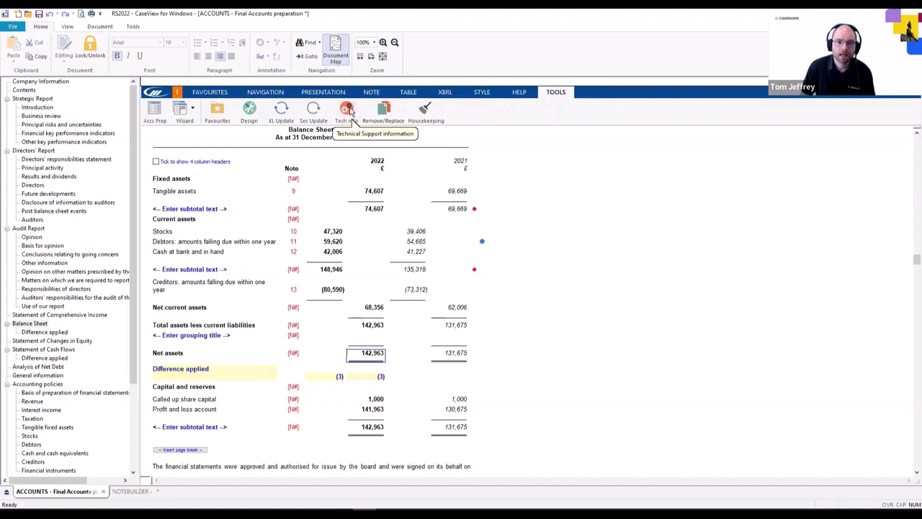
left_click(348, 110)
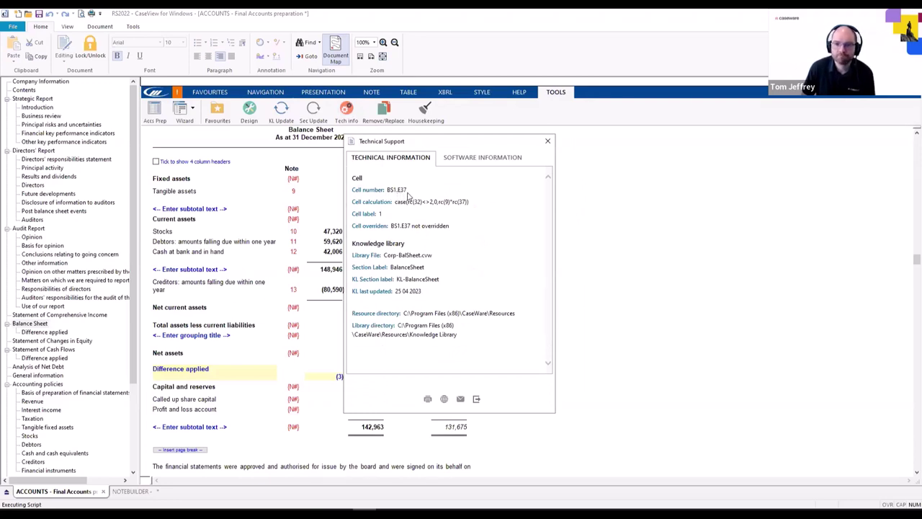
left_click(548, 140)
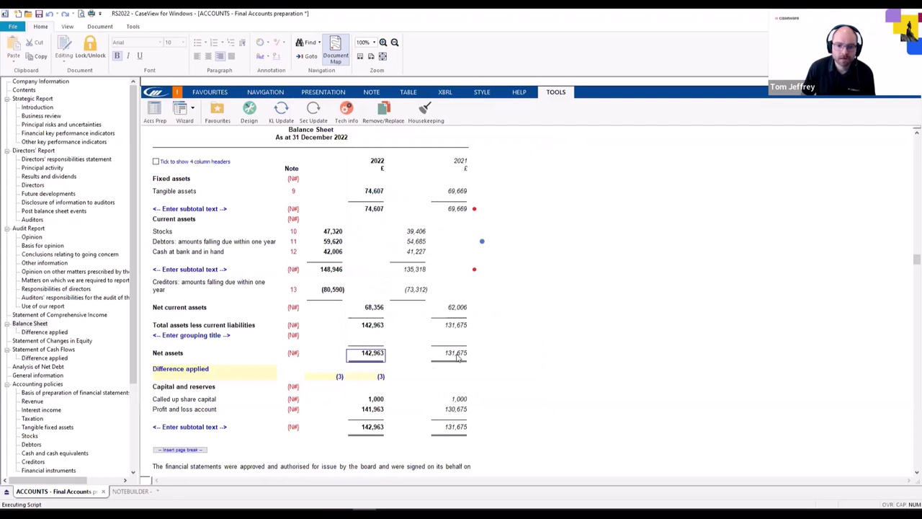
Look up the cell number of the 2021 Net assets total on the Balance Sheet in the technical support information
left_click(457, 356)
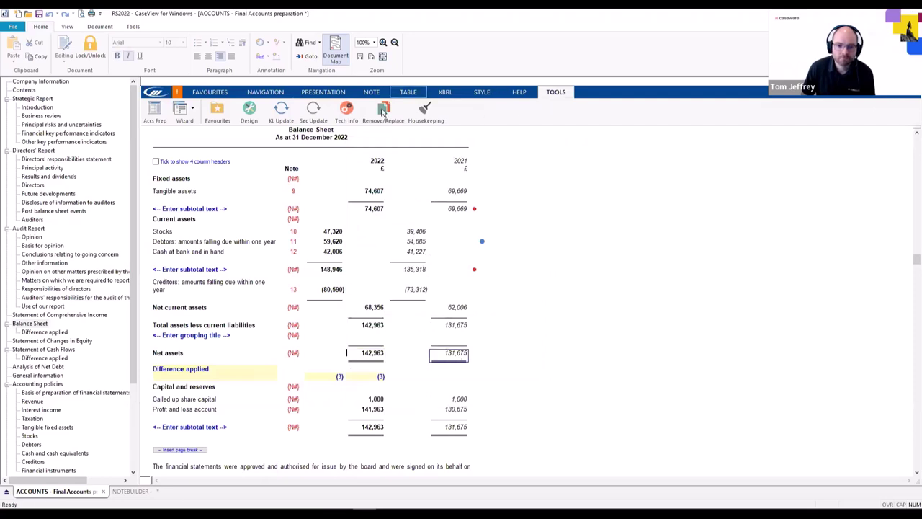
left_click(347, 110)
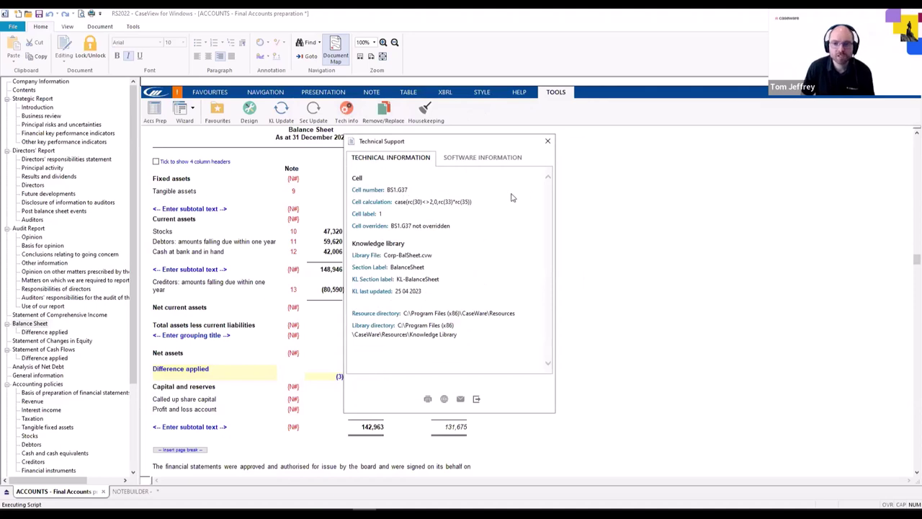
left_click(546, 143)
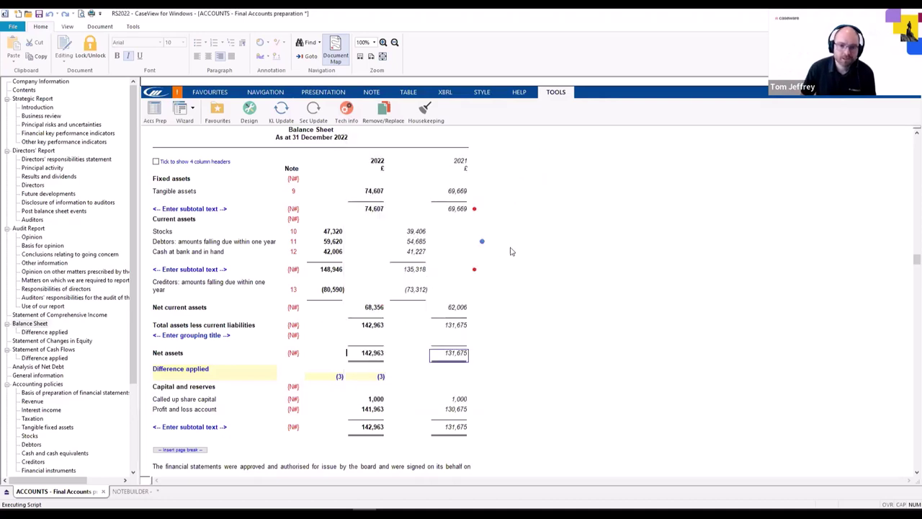
Enter the Balance Sheet reference BS1.E37 as the calculation for the Net Assets 2022 cell in the NOTEBUILDER document
left_click(131, 491)
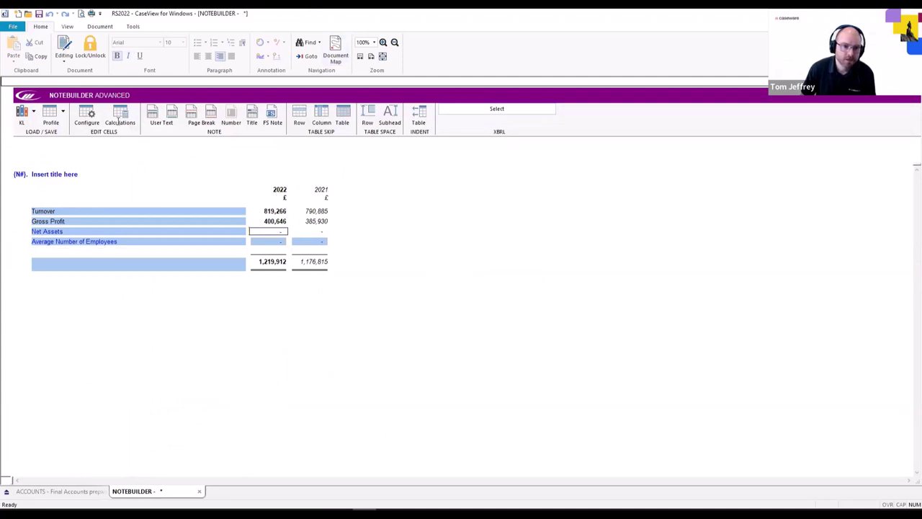
left_click(119, 120)
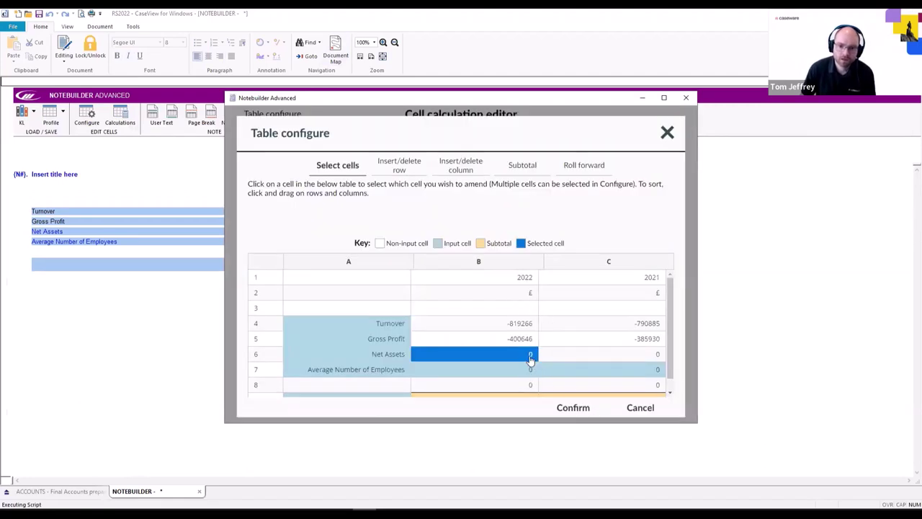
left_click(582, 407)
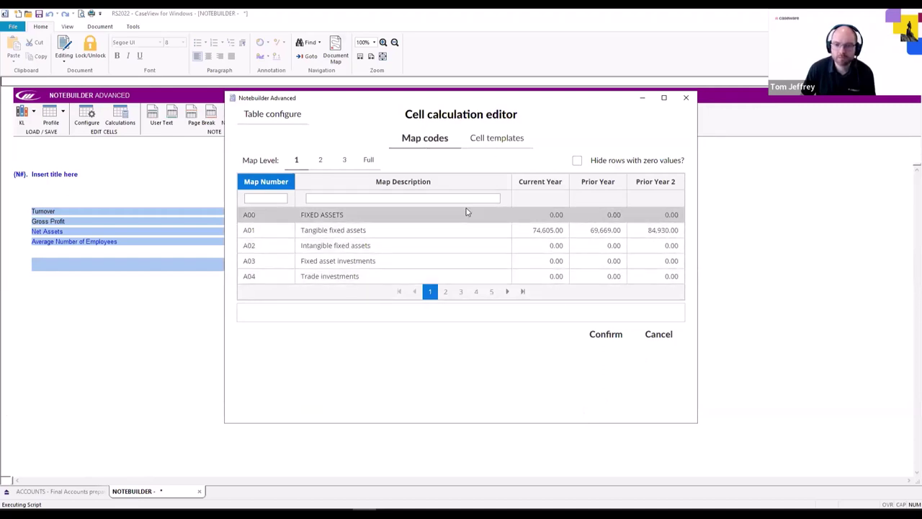
left_click(416, 314)
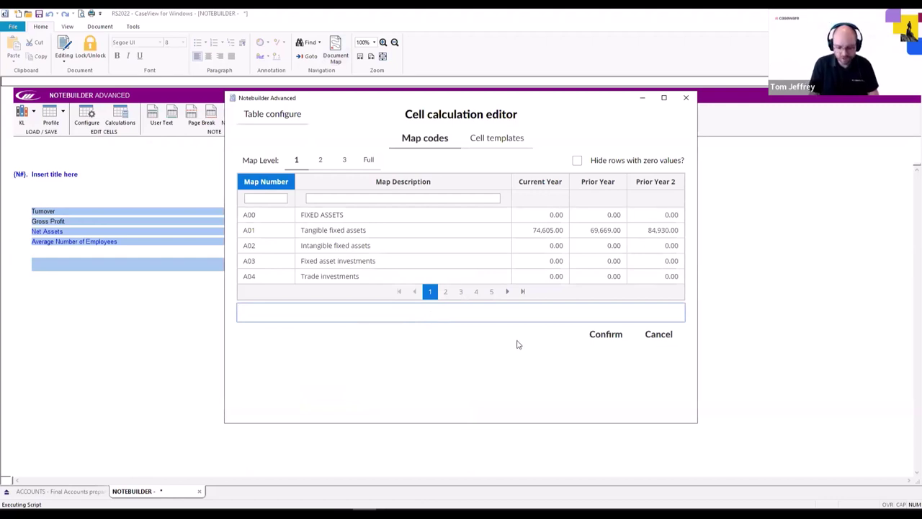
type("BS1")
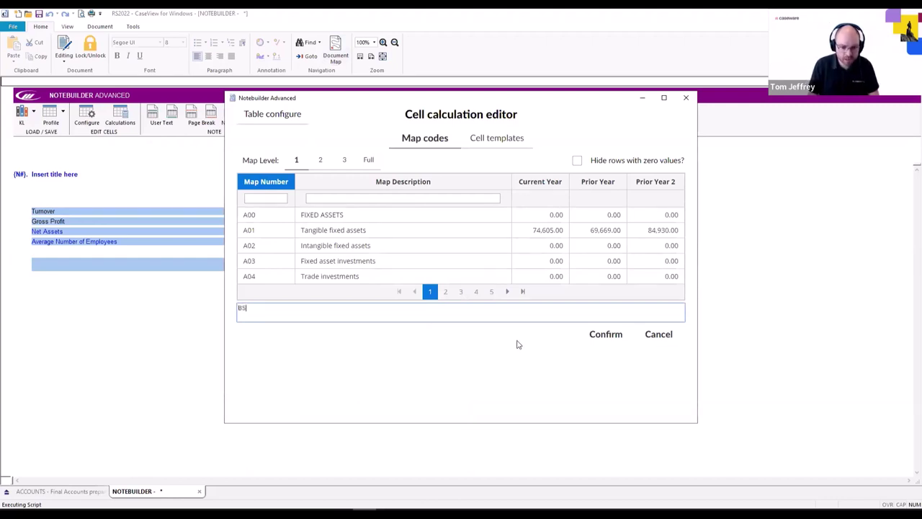
type(".E37")
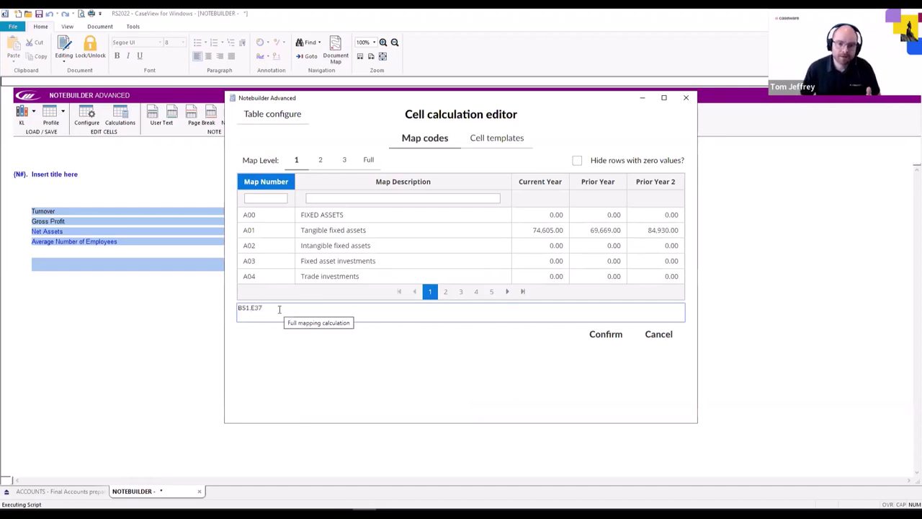
Try adding quotation marks around the BS1.E37 reference in the Net Assets 2022 calculation, and undo them
key("Home")
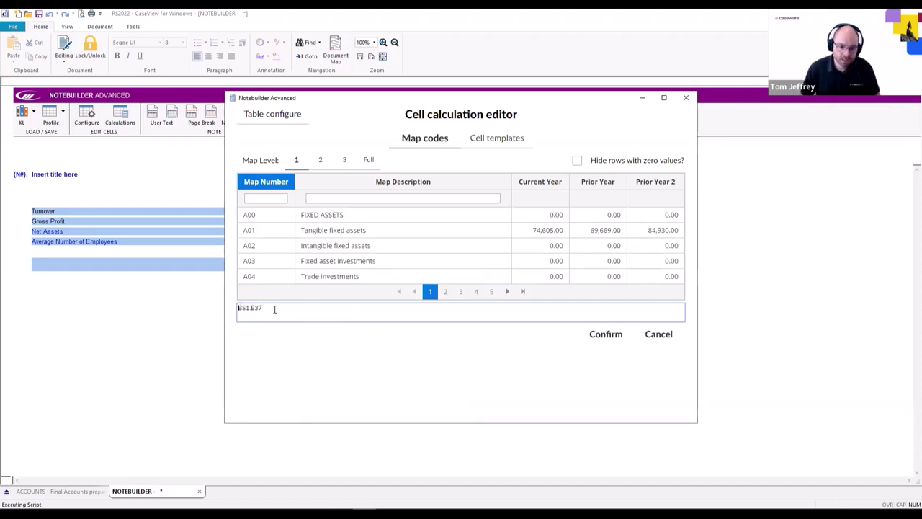
type("'")
type("'")
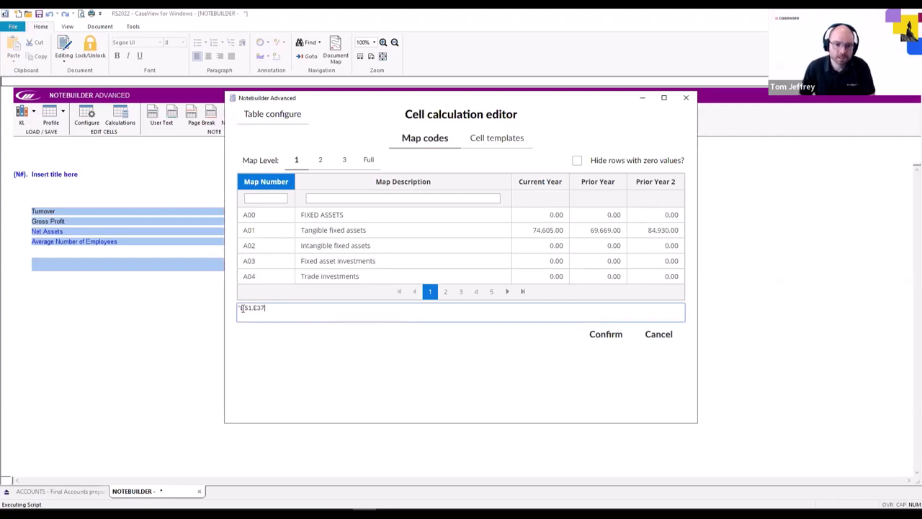
key("ctrl+z")
key("ctrl+z")
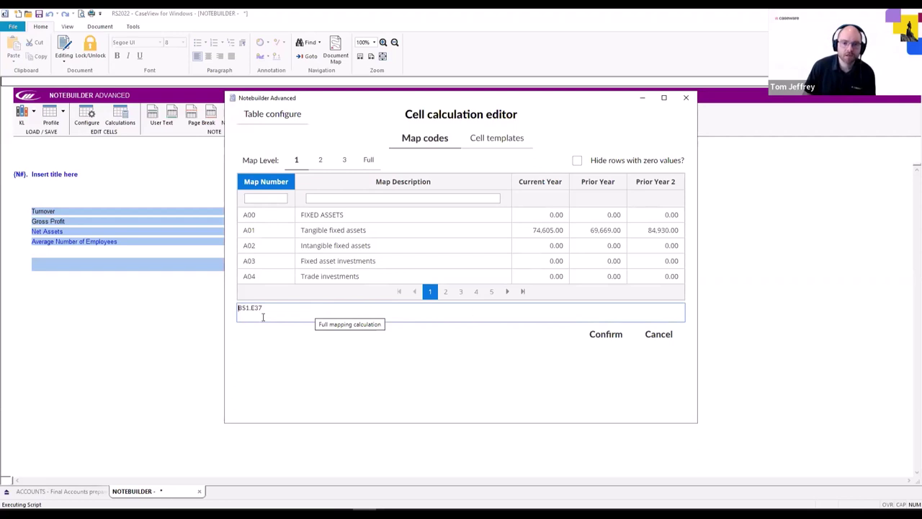
Enter the Balance Sheet reference BS1.G37 as the calculation for the Net Assets 2021 cell and apply the calculations to the note
left_click(256, 123)
left_click(632, 354)
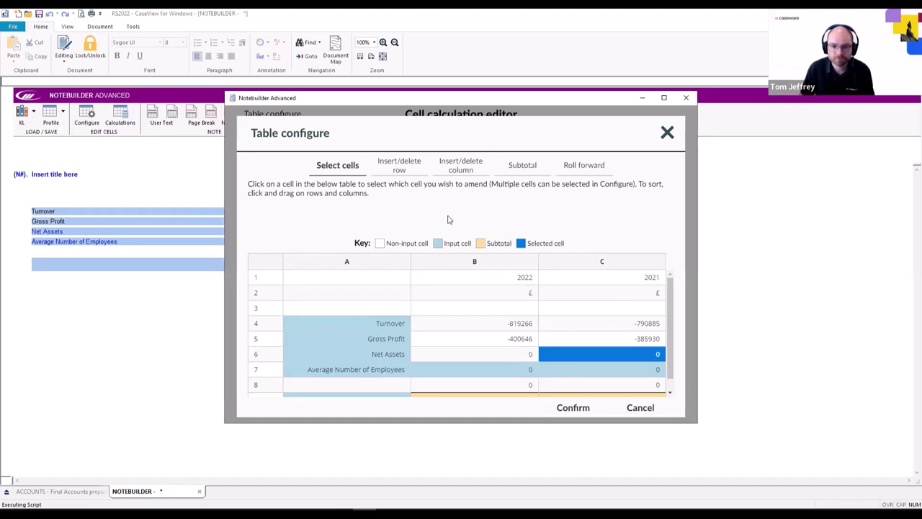
left_click(573, 407)
left_click(470, 311)
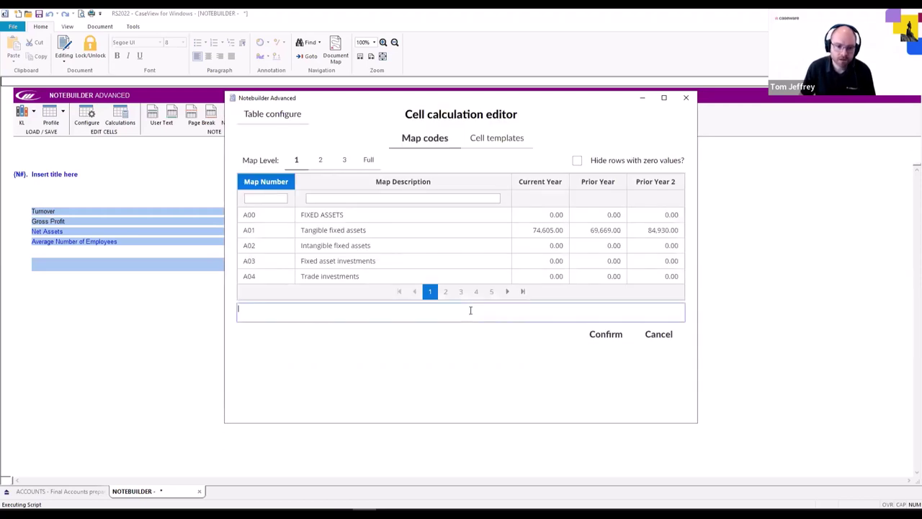
type("BS1")
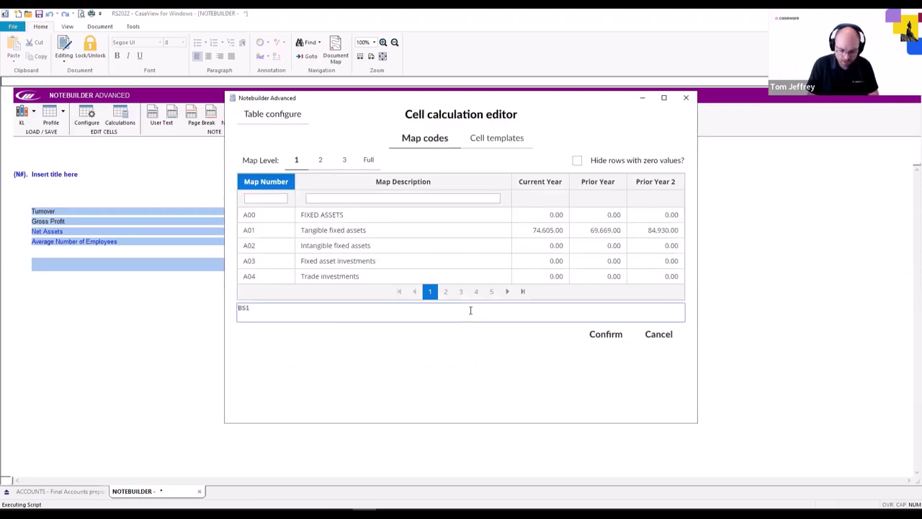
type(".G37")
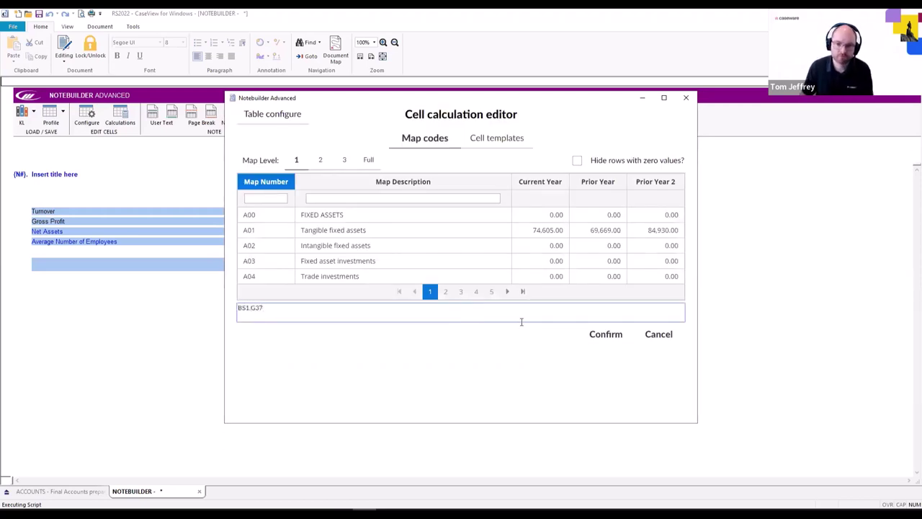
left_click(614, 335)
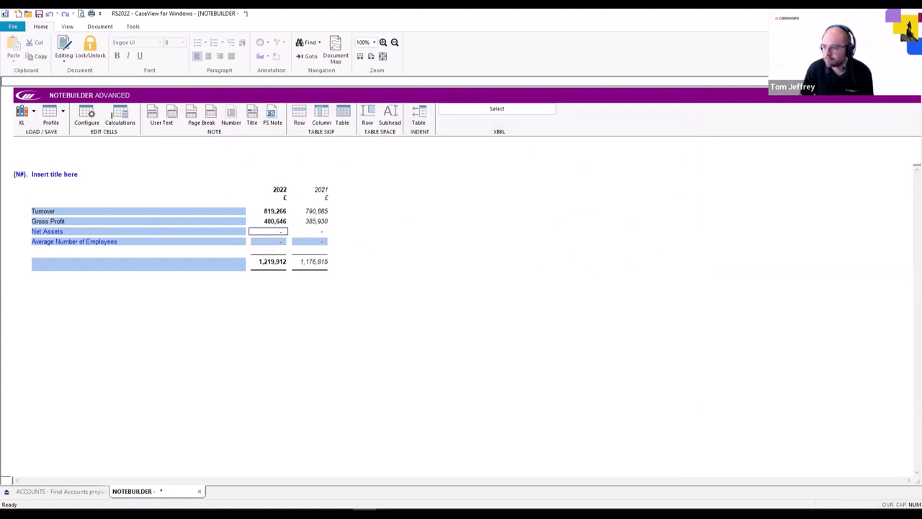
left_click(528, 313)
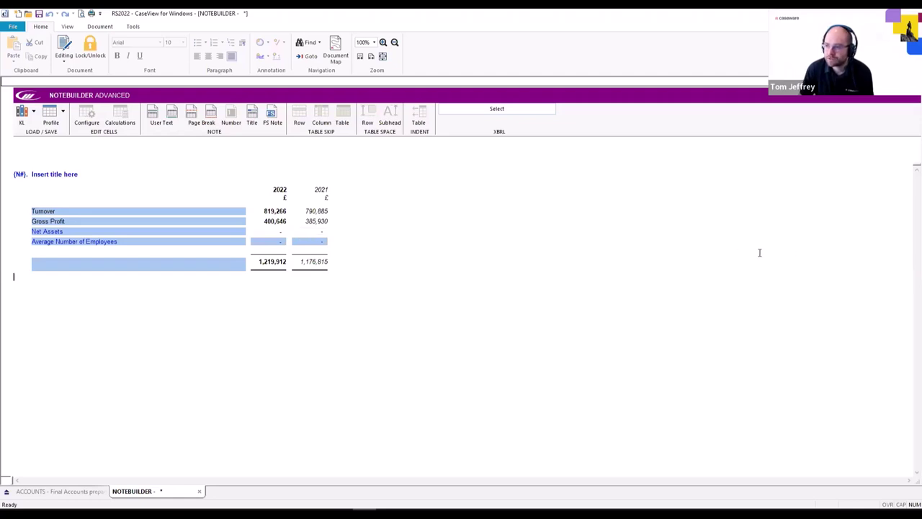
Cycle the print/skip setting of the table's total row and of the ruled row above it
left_click(281, 263)
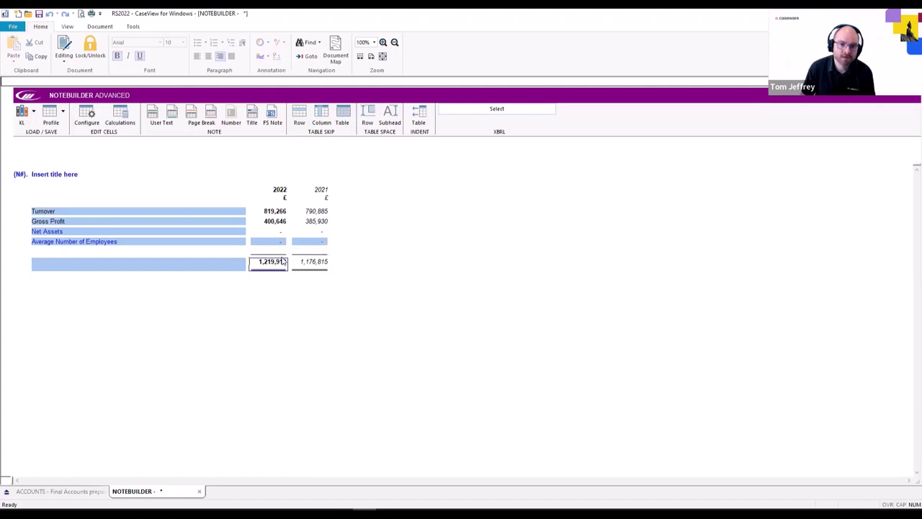
left_click(302, 119)
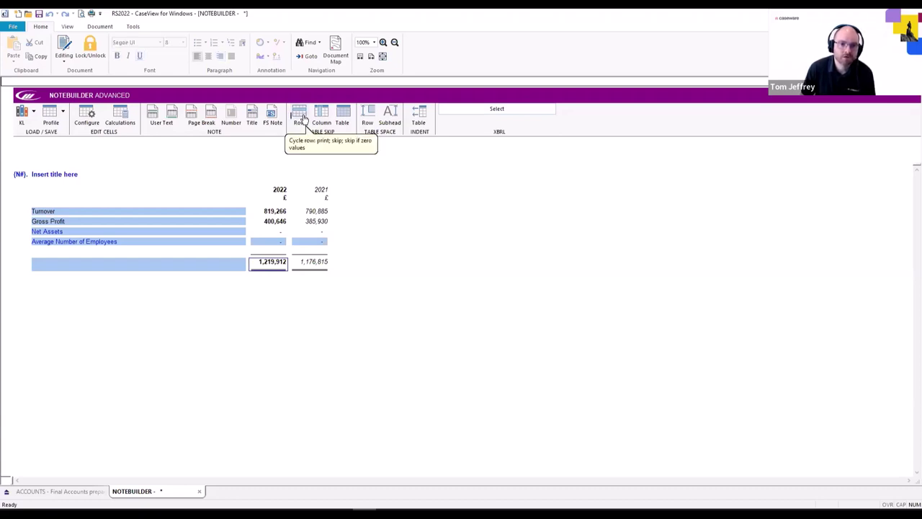
left_click(302, 119)
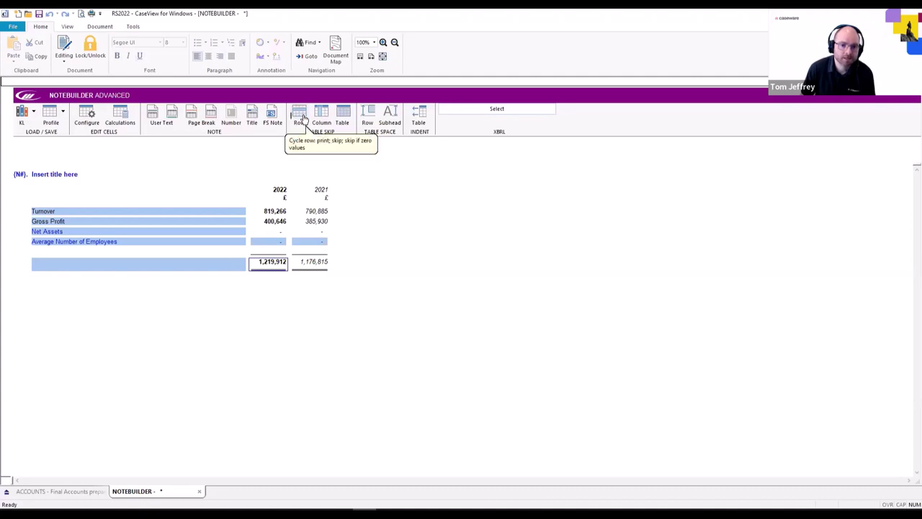
left_click(302, 119)
left_click(304, 278)
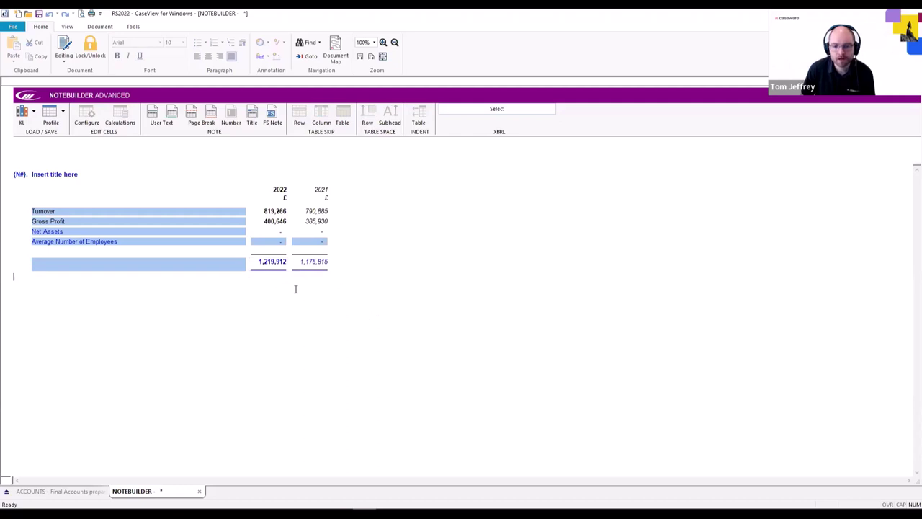
left_click(268, 251)
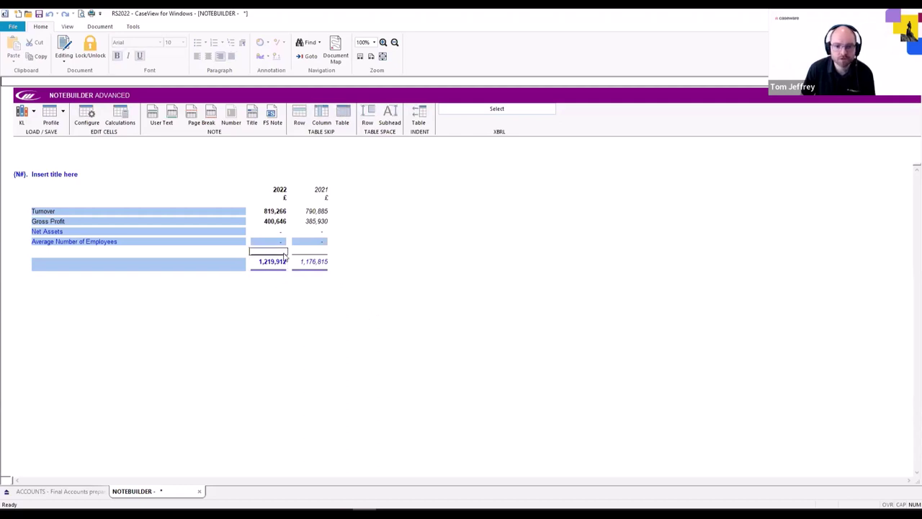
left_click(299, 117)
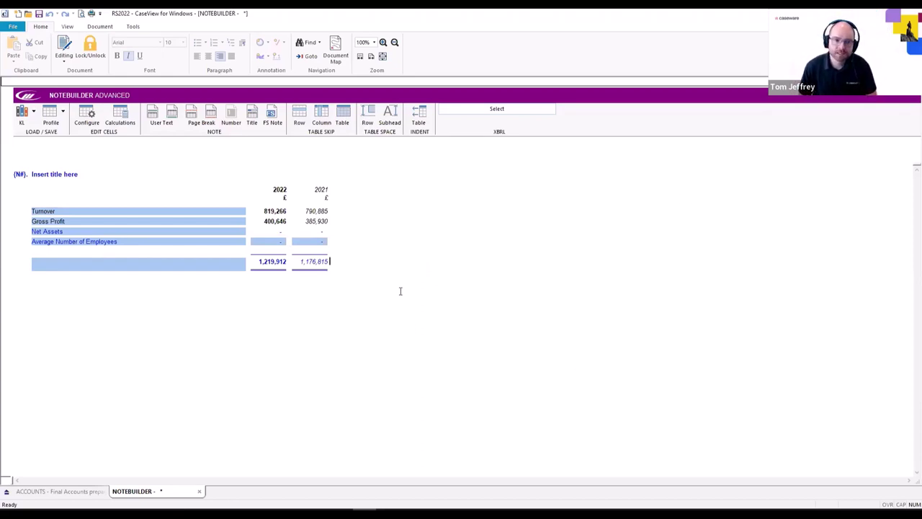
Save the note to the Knowledge Library with the file name KPIs
left_click(34, 112)
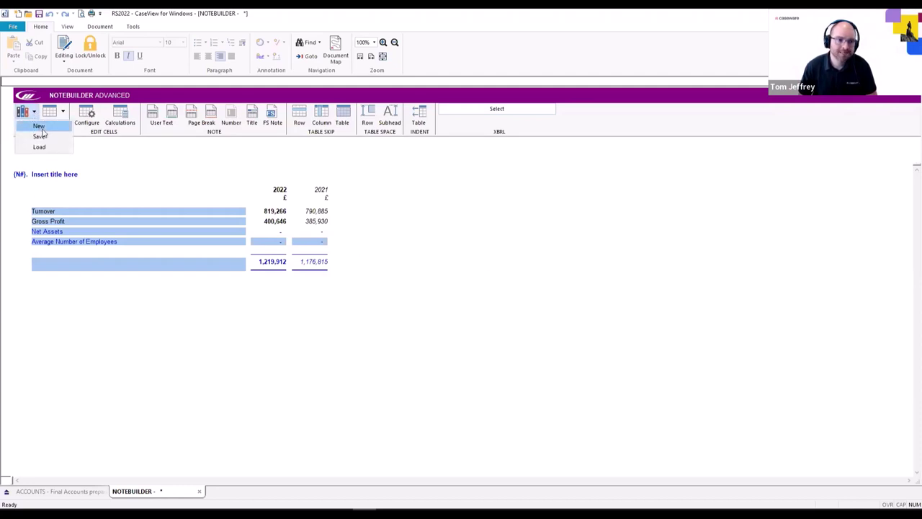
left_click(39, 136)
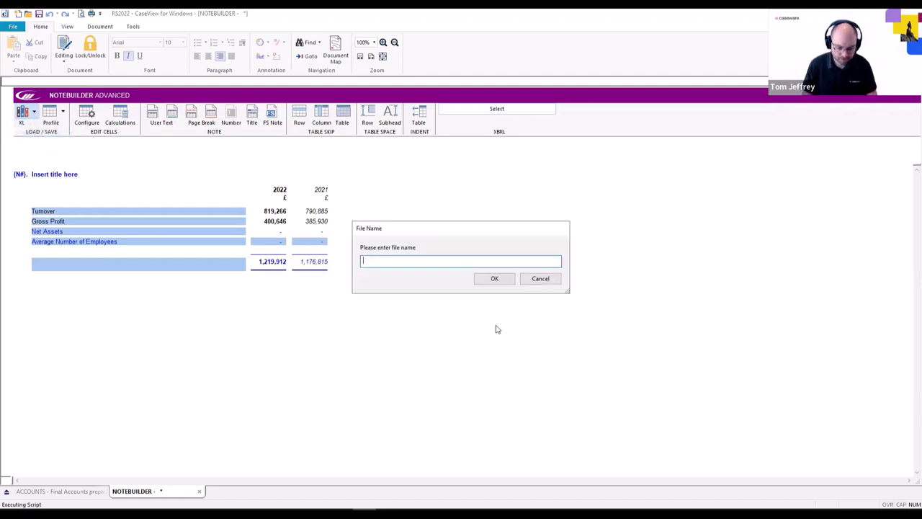
type("KPIs")
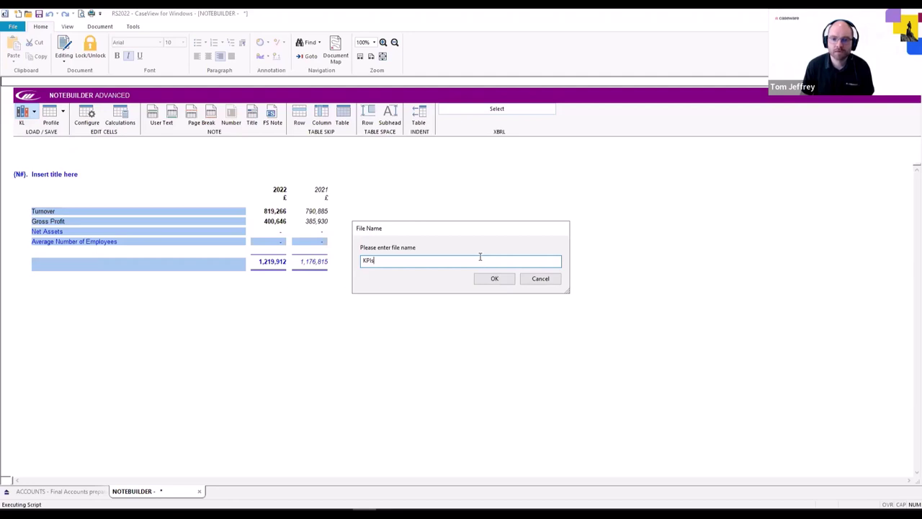
left_click(495, 278)
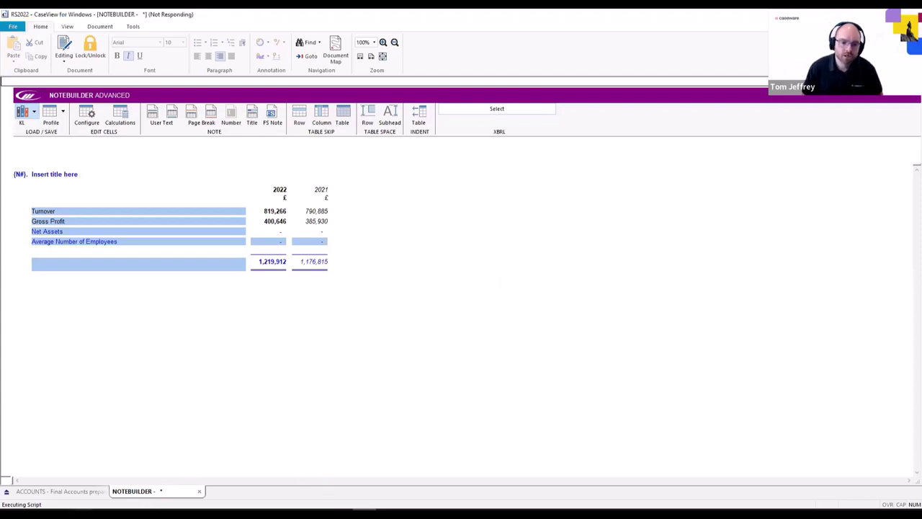
Switch to File Explorer and check the Custom-NB-KPIs file in the Knowledge Library's Custom folder
mouse_move(84, 509)
left_click(80, 468)
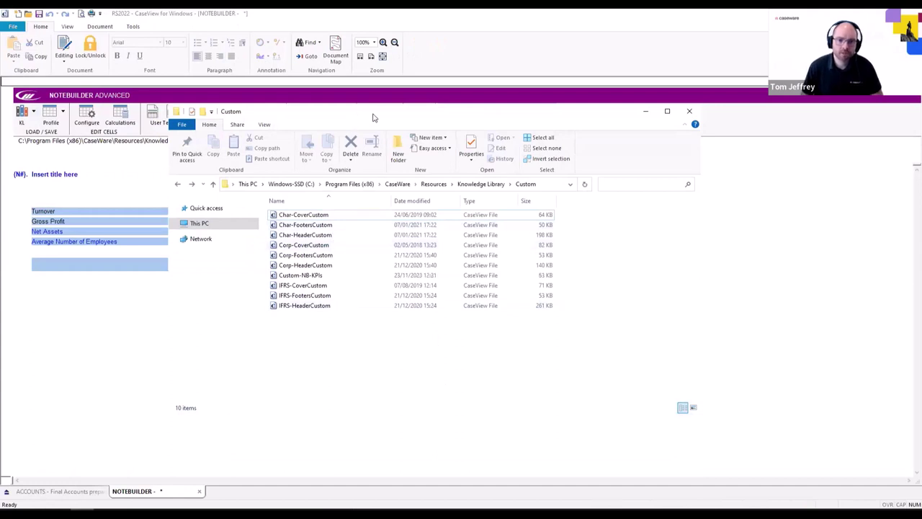
left_click_drag(373, 116, 387, 107)
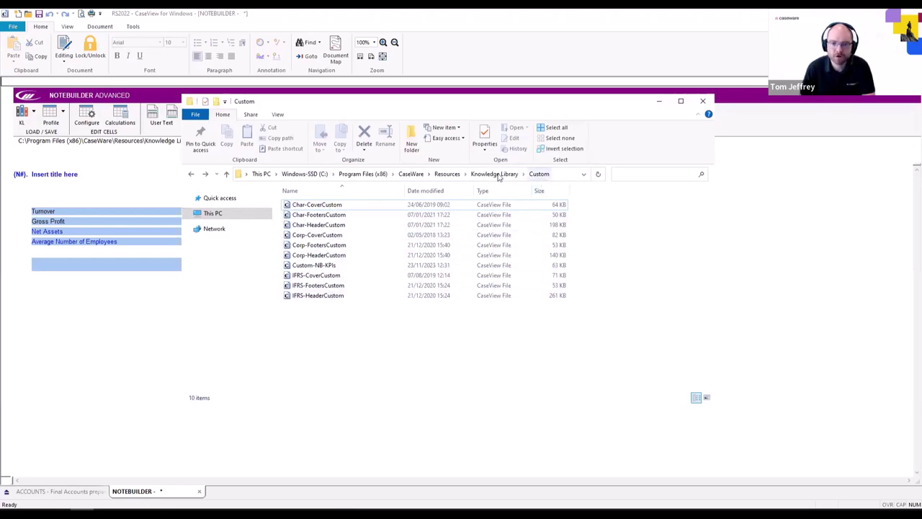
left_click(346, 268)
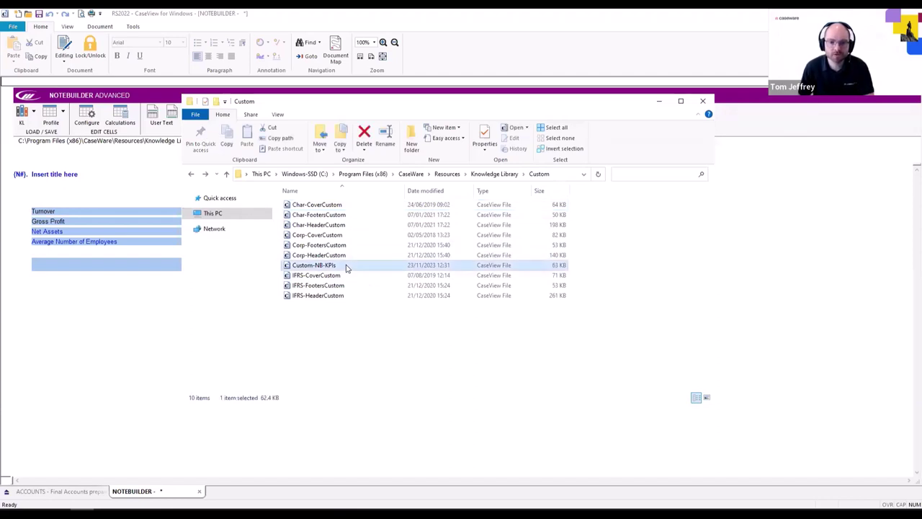
double_click(346, 267)
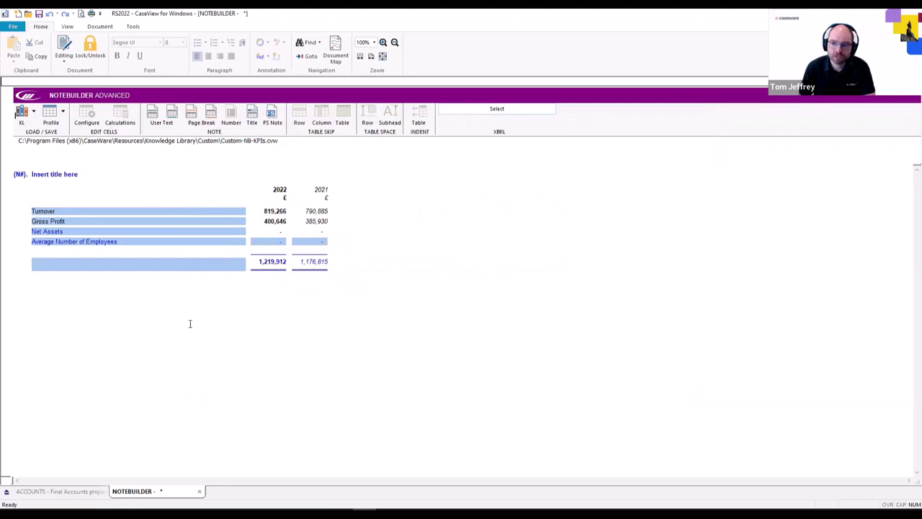
Go to the Strategic Report's key performance indicators in the ACCOUNTS document and review the note types available to add there
left_click(75, 492)
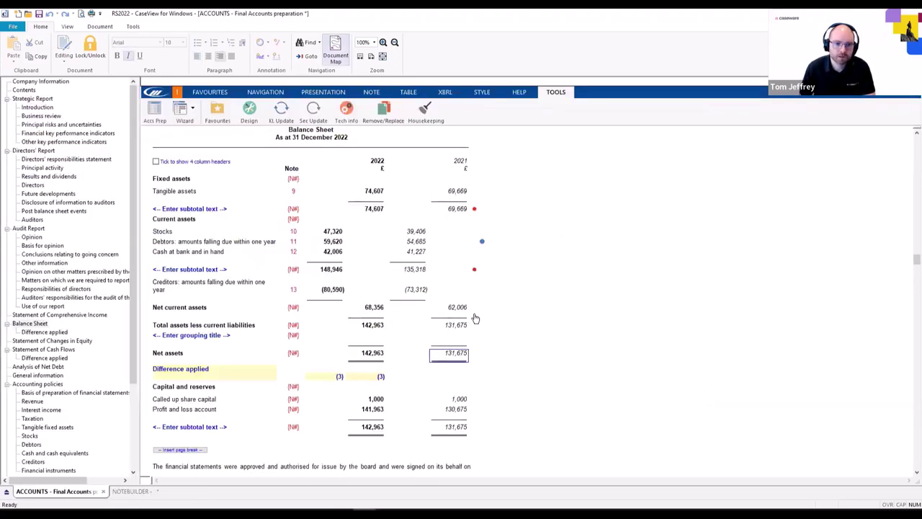
left_click(72, 133)
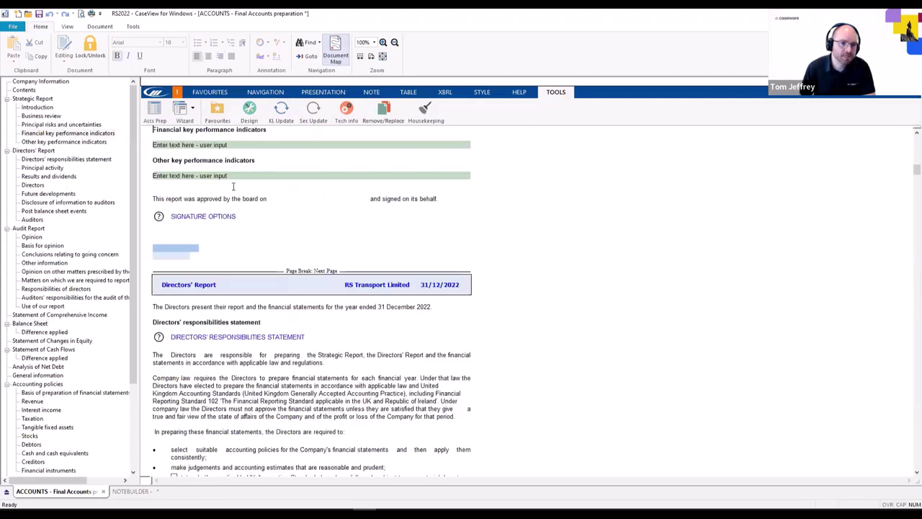
scroll(246, 207, "up", 1)
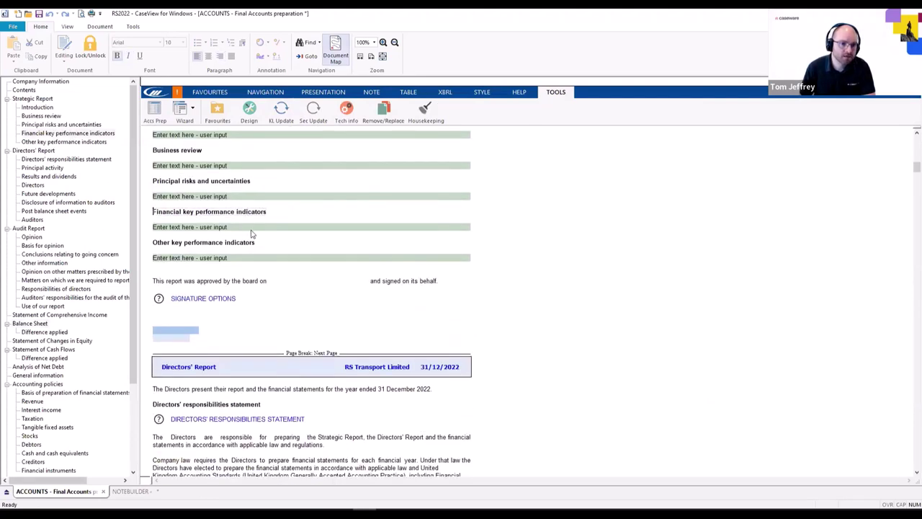
left_click(382, 94)
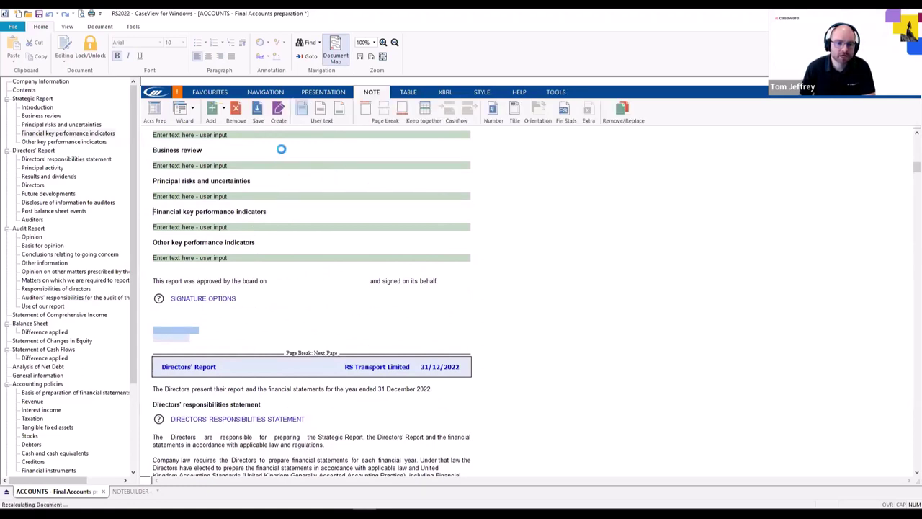
left_click(222, 109)
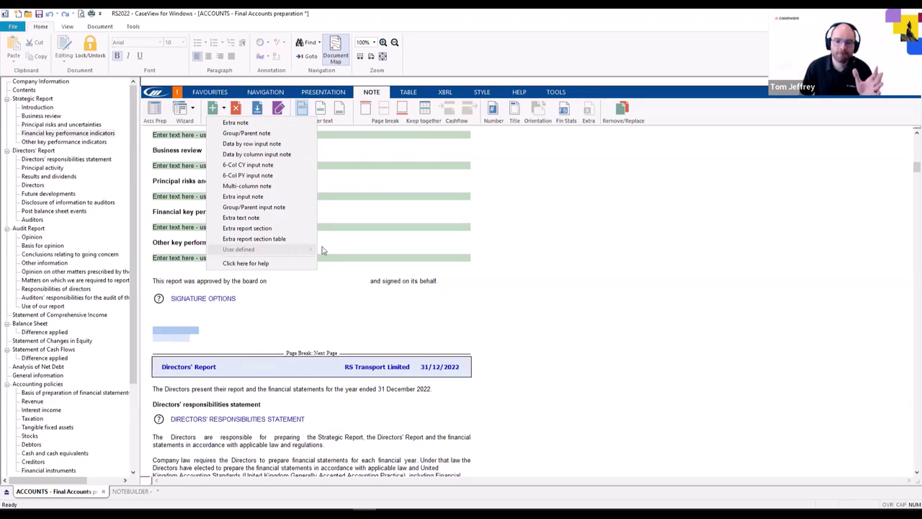
left_click(502, 242)
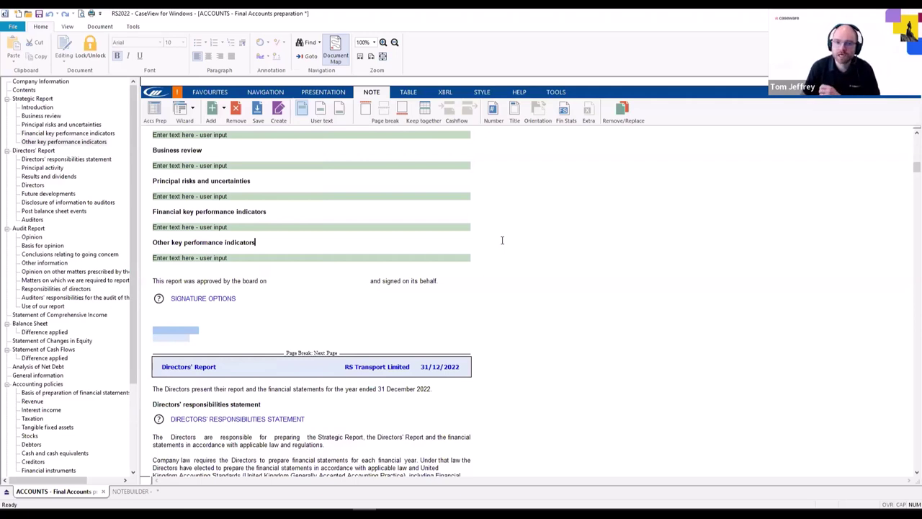
Run a Knowledge Library update from the Financial key performance indicators section, including the freeze sections but with all listed sections deselected
left_click(68, 132)
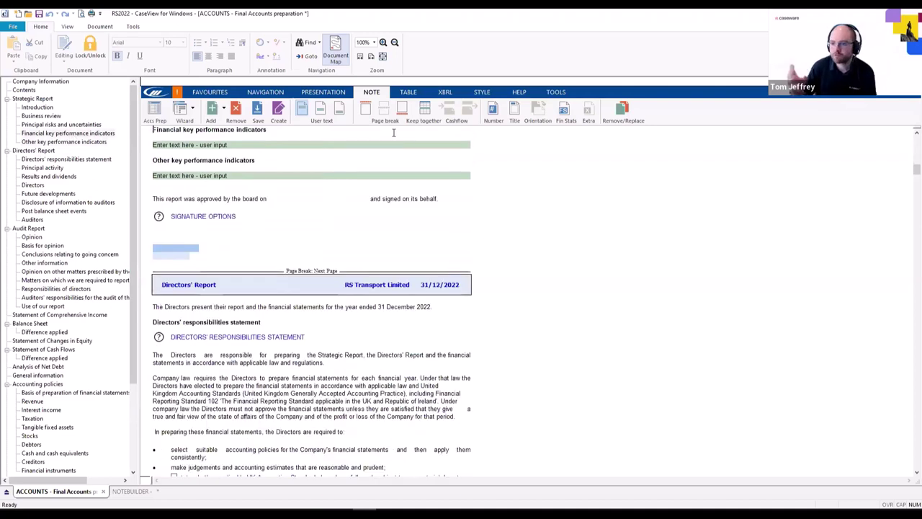
left_click(559, 93)
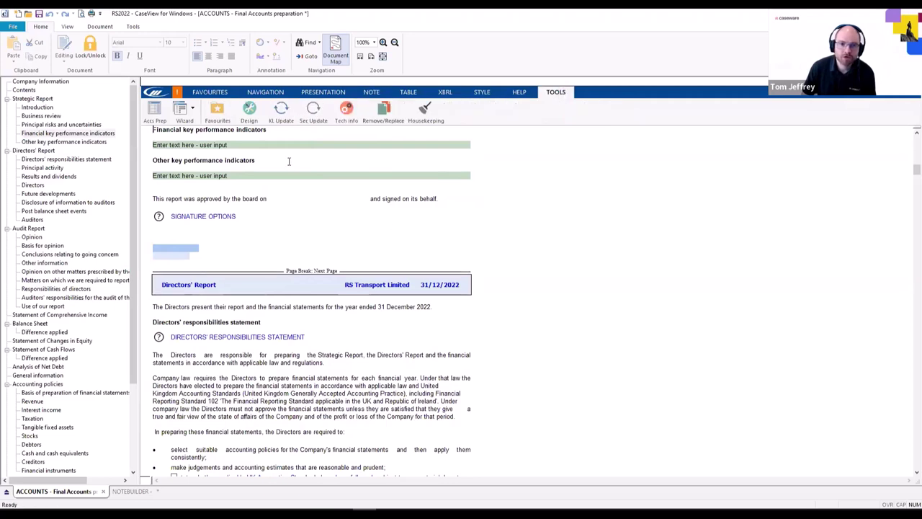
left_click(281, 108)
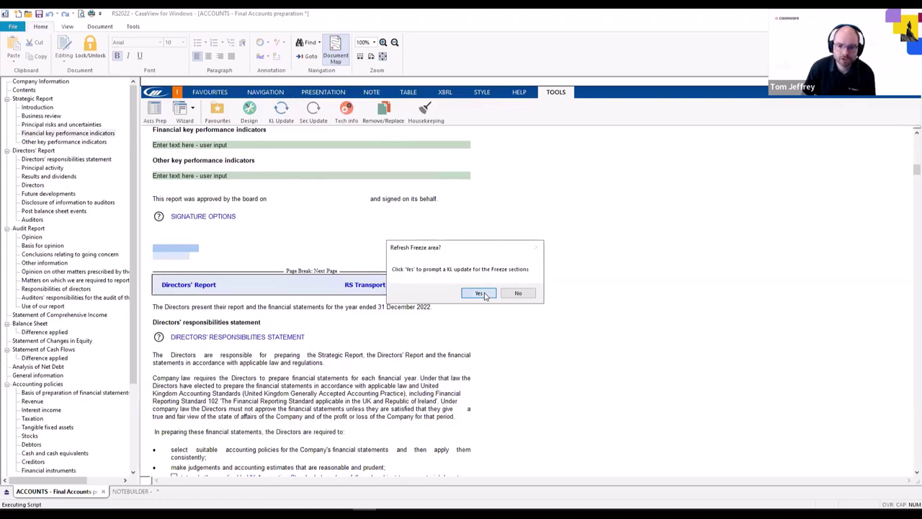
left_click(483, 294)
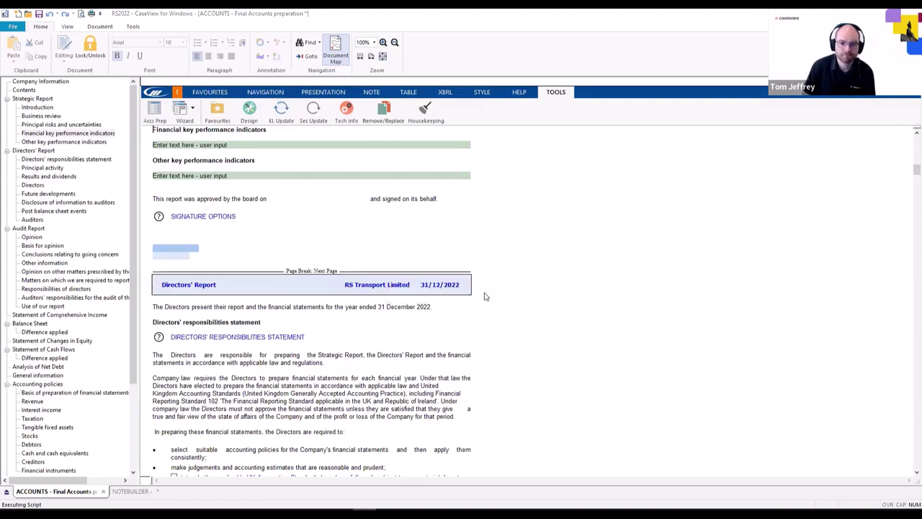
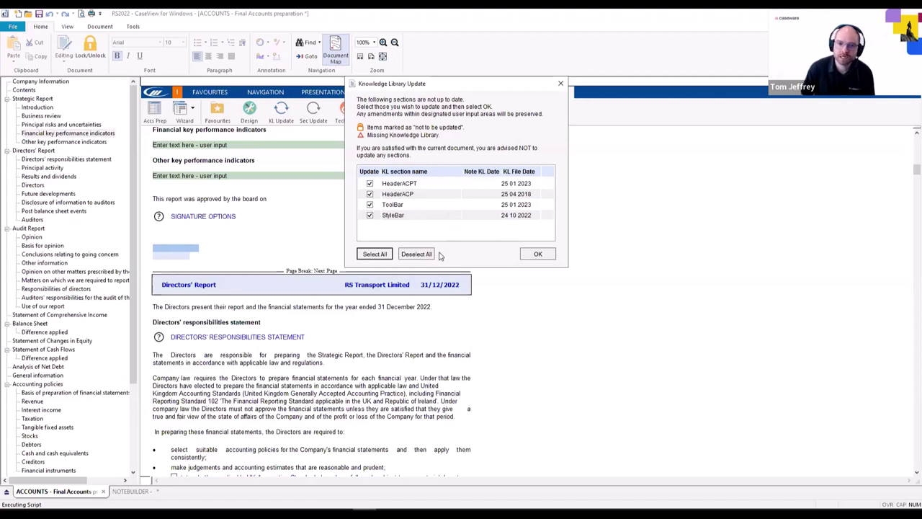
left_click(415, 254)
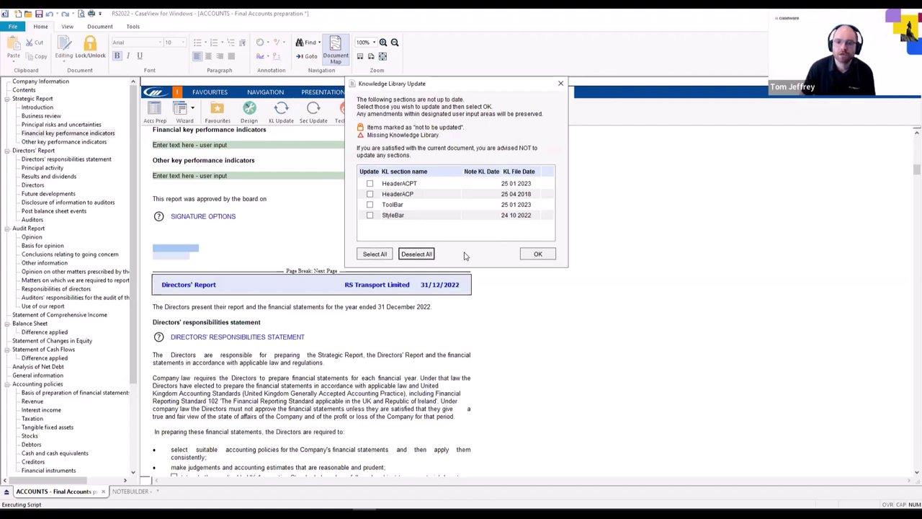
left_click(524, 253)
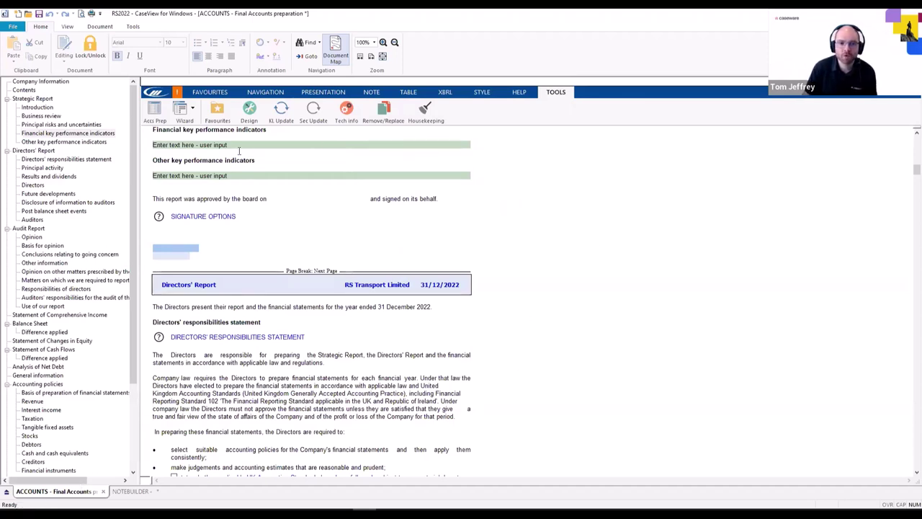
Add the user-defined Custom-NB-KPIs note below the Financial key performance indicators section of the Strategic Report
scroll(239, 151, "up", 1)
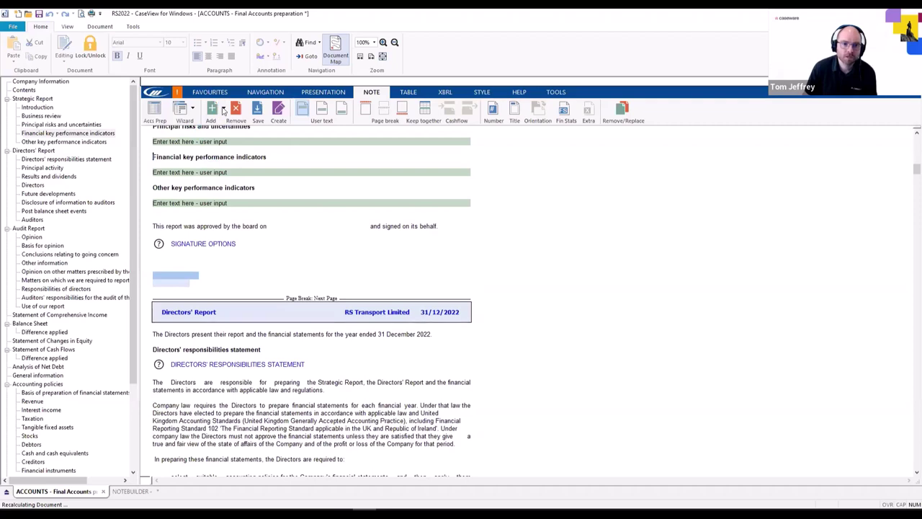
left_click(224, 109)
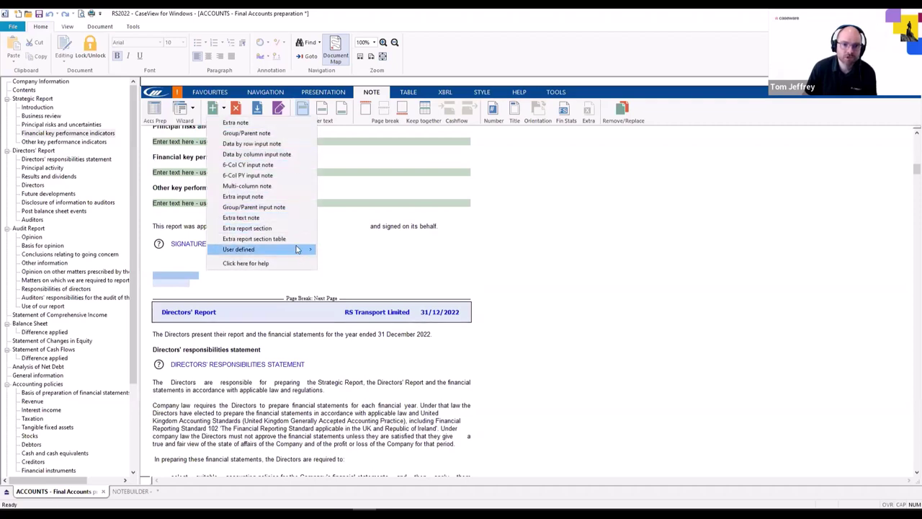
mouse_move(296, 250)
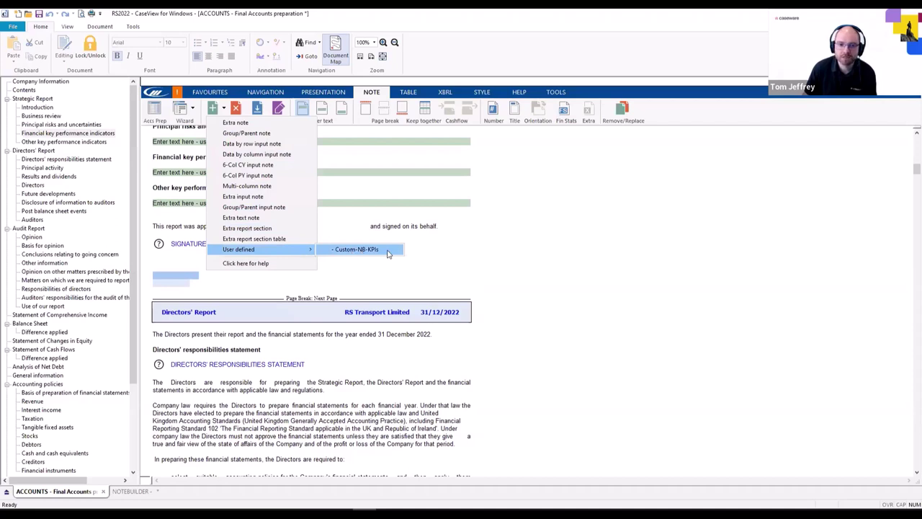
left_click(357, 249)
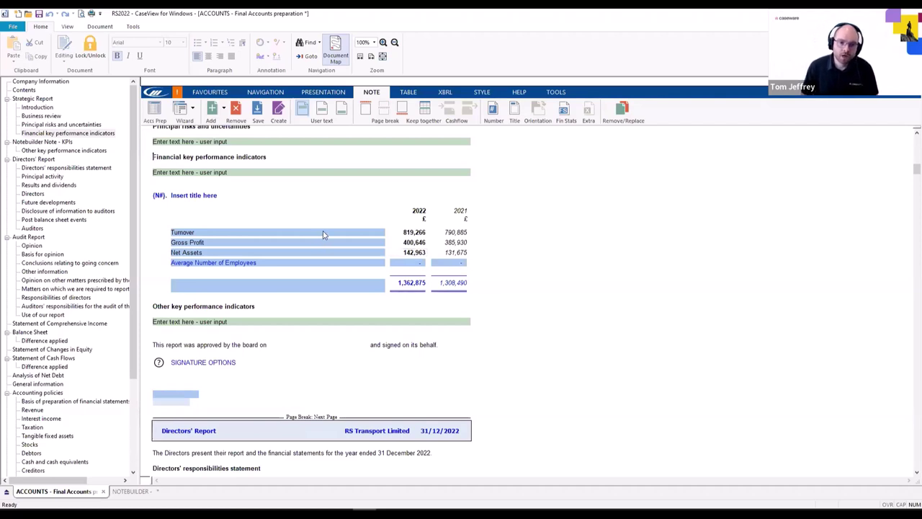
Examine the inserted KPI table's Turnover, Gross Profit and Net Assets rows and its total row for both years
left_click(234, 238)
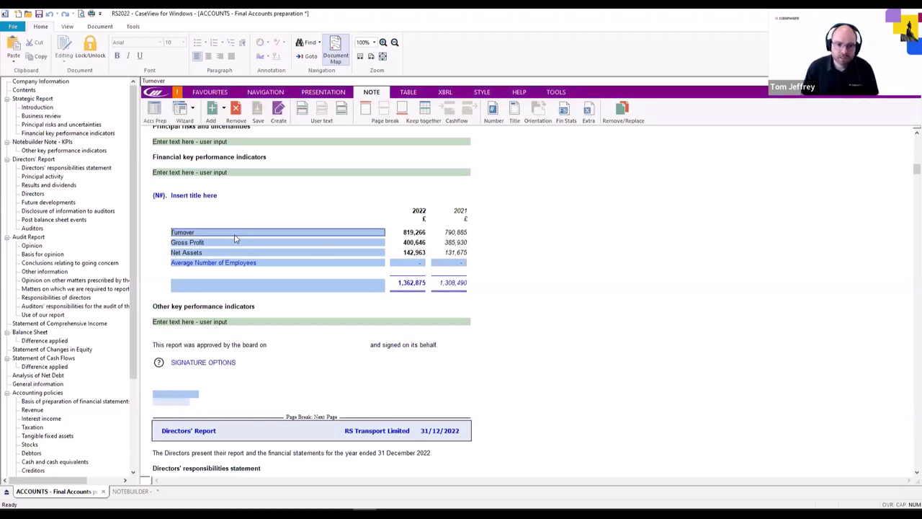
left_click(234, 241)
left_click(234, 250)
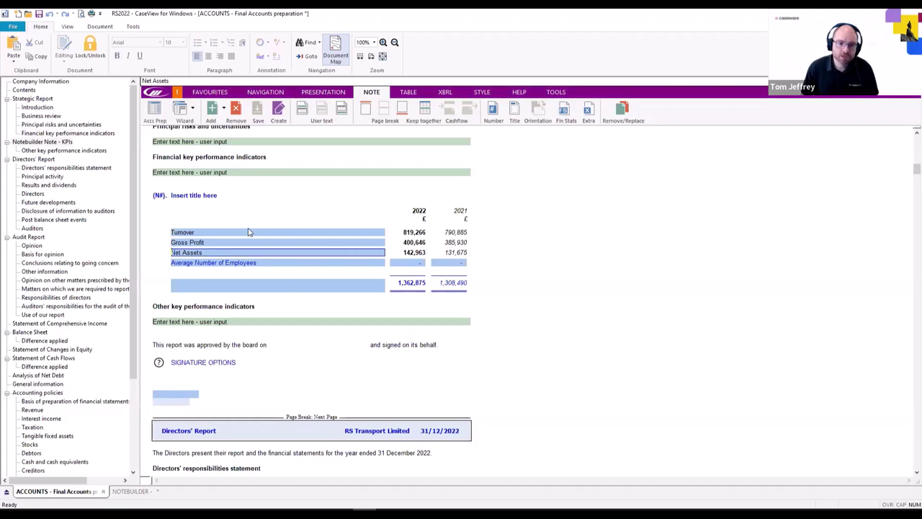
left_click(249, 232)
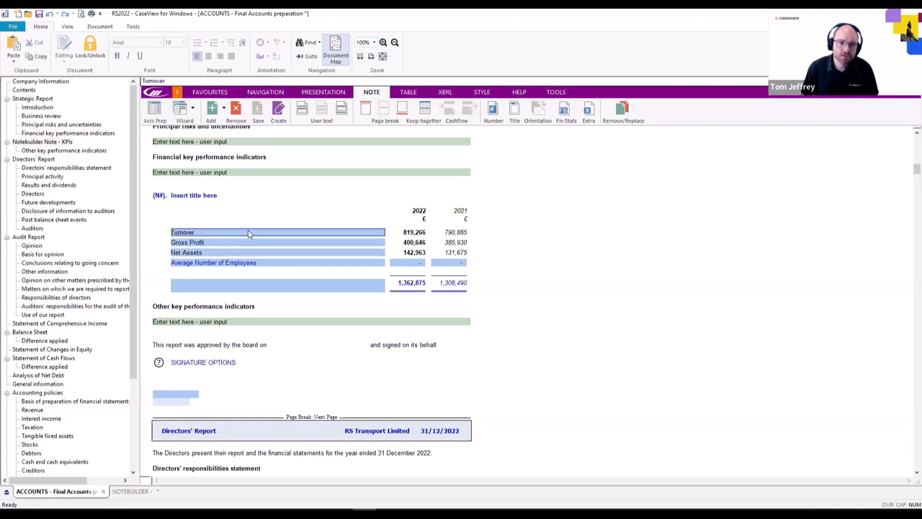
left_click(212, 243)
left_click(213, 253)
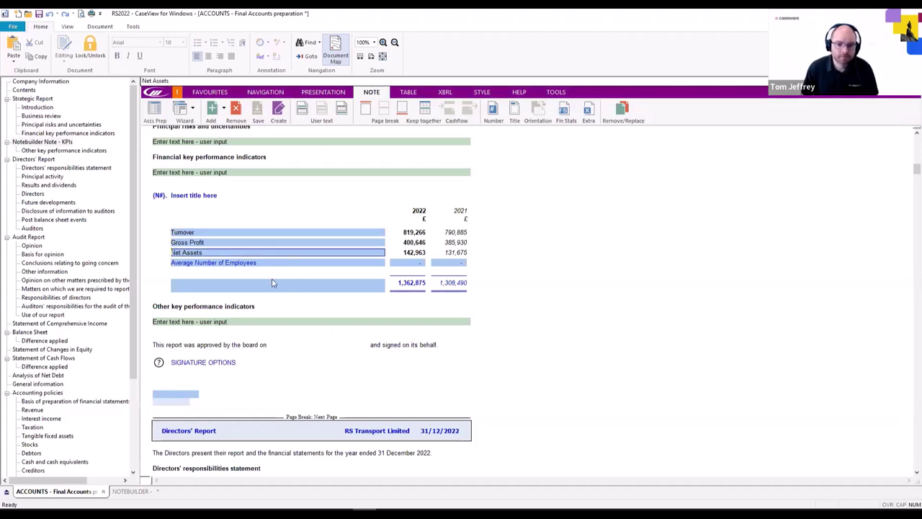
left_click(326, 285)
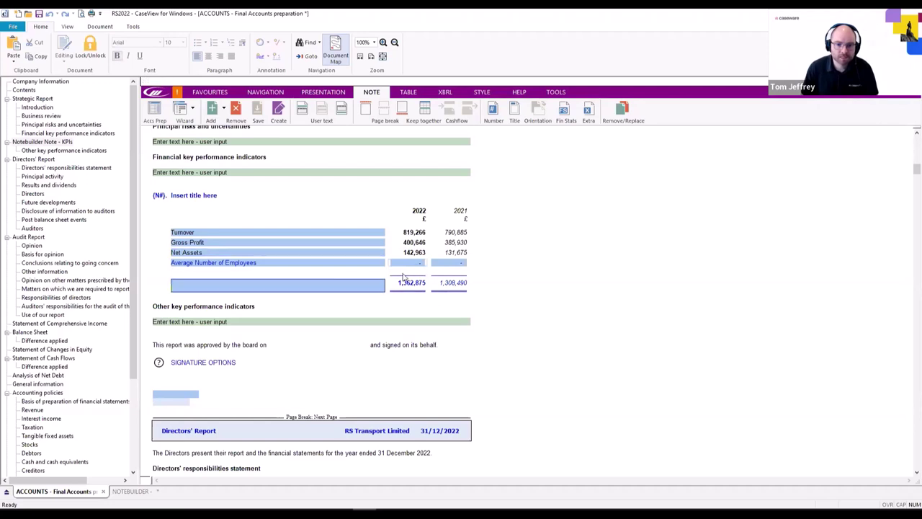
left_click(406, 291)
left_click(445, 291)
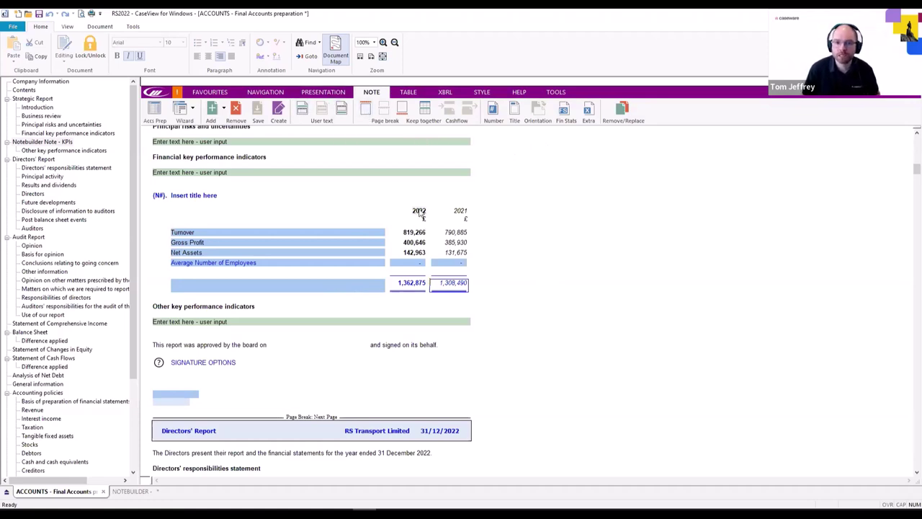
left_click(286, 245)
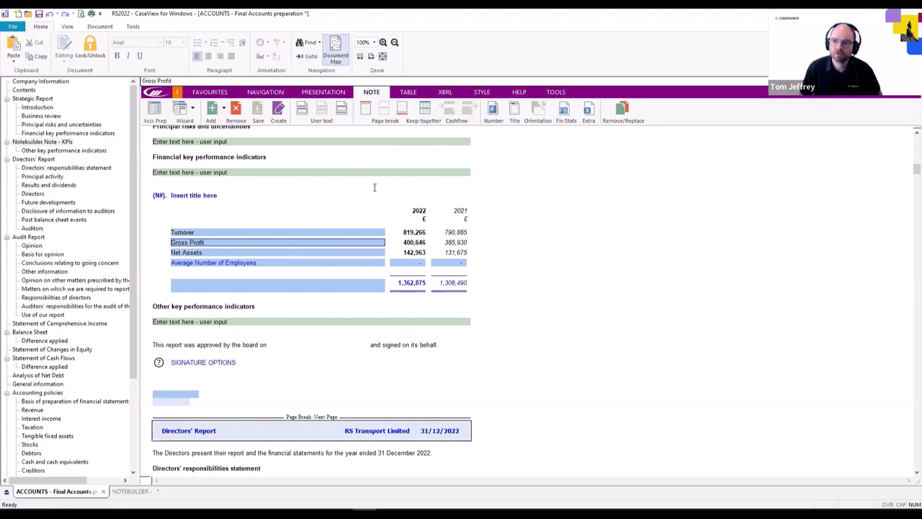
Turn on the numbered title of the inserted KPIs note
left_click(212, 196)
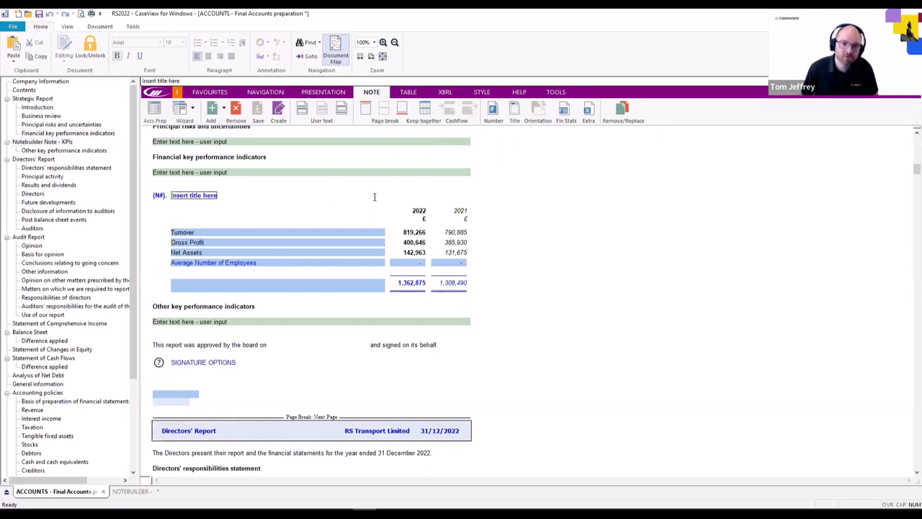
left_click(513, 110)
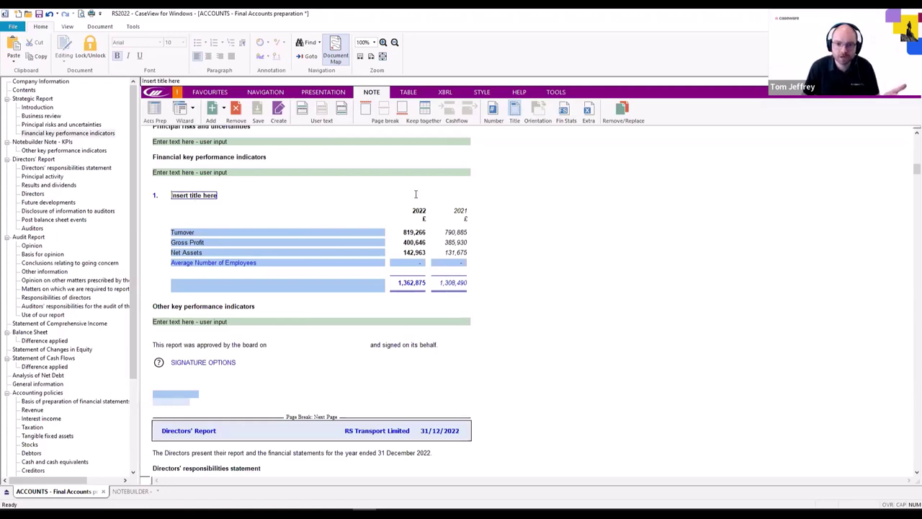
Remove the KPI table's indent and add it back
left_click(305, 247)
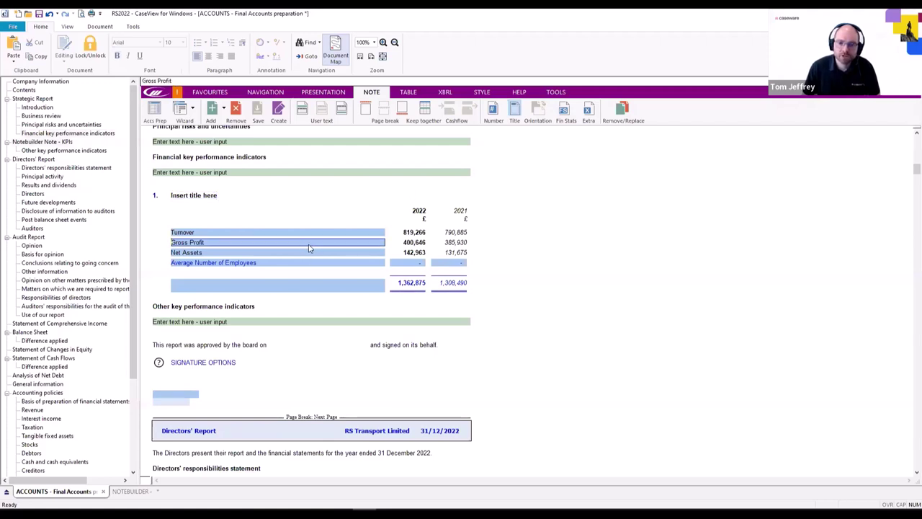
left_click(408, 93)
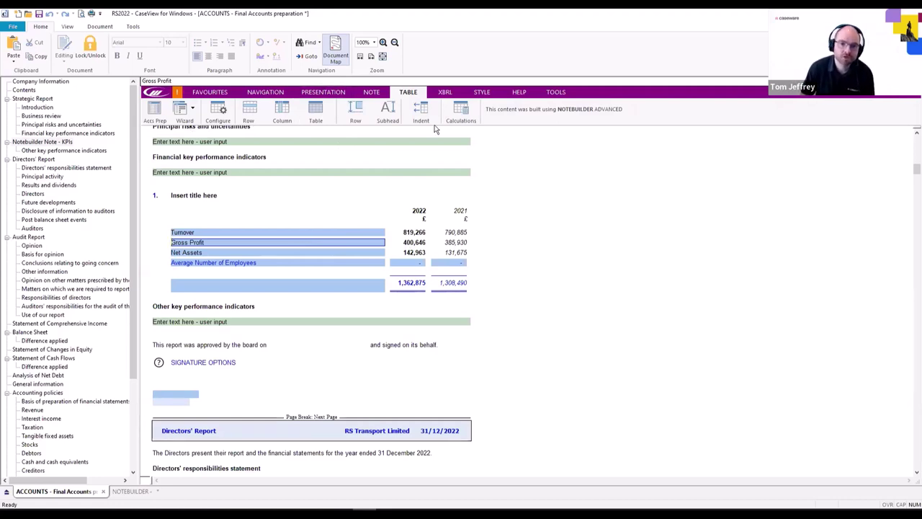
left_click(418, 108)
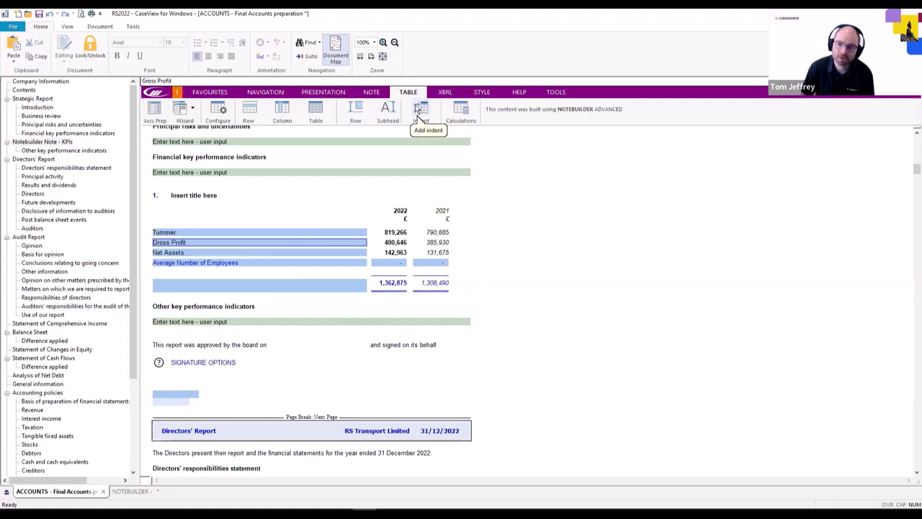
left_click(417, 108)
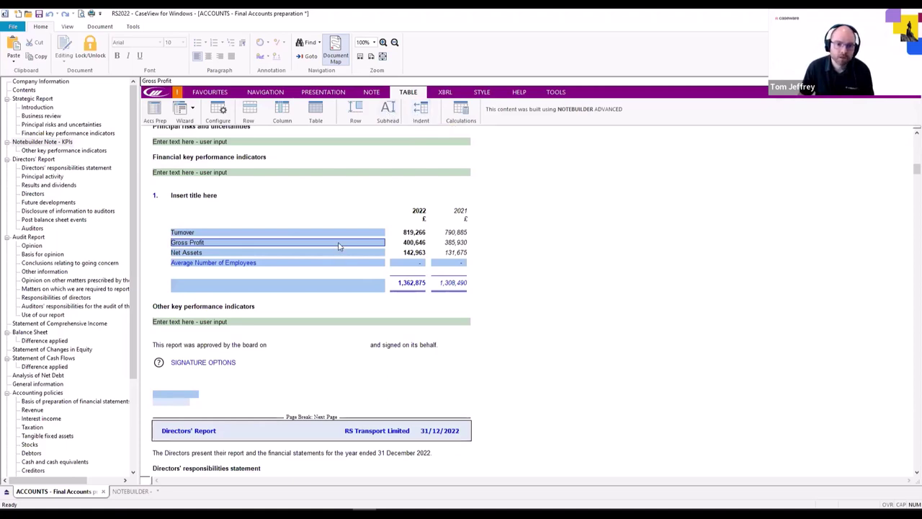
Enter 33 for 2022 and 23 for 2021 in the Average Number of Employees row
left_click(404, 262)
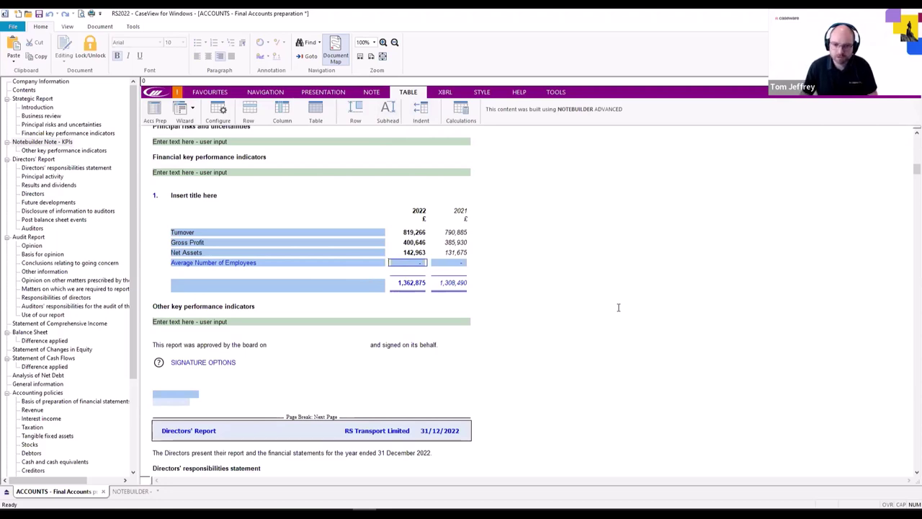
type("33")
left_click(440, 264)
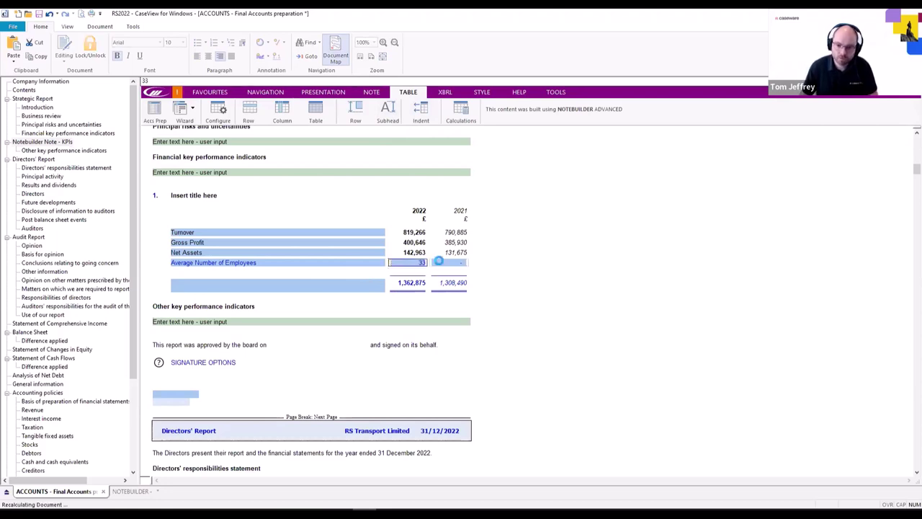
type("23")
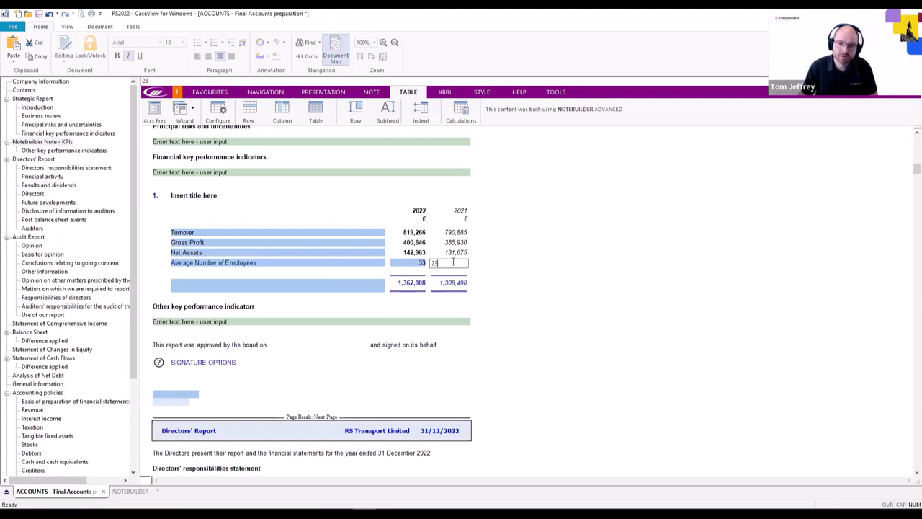
key("Return")
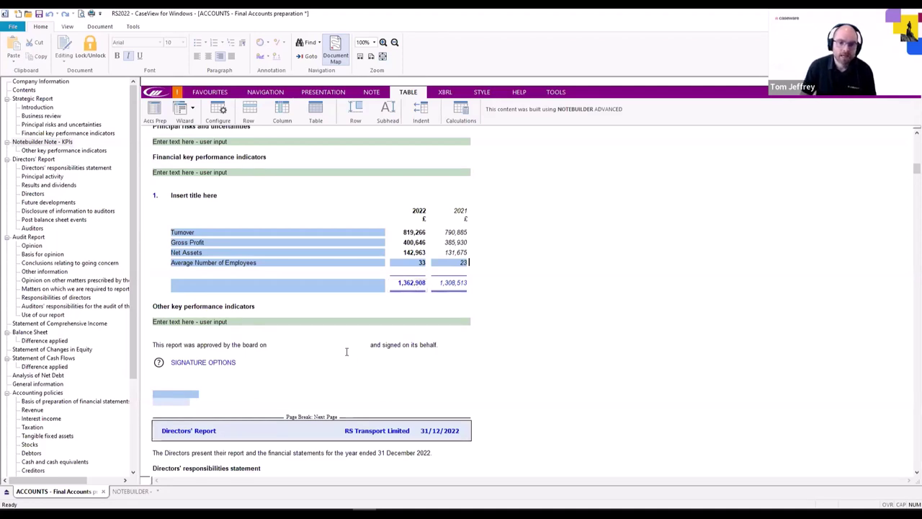
Switch to File Explorer and review the file actions available for Custom-NB-KPIs in the Knowledge Library's Custom folder
left_click(159, 401)
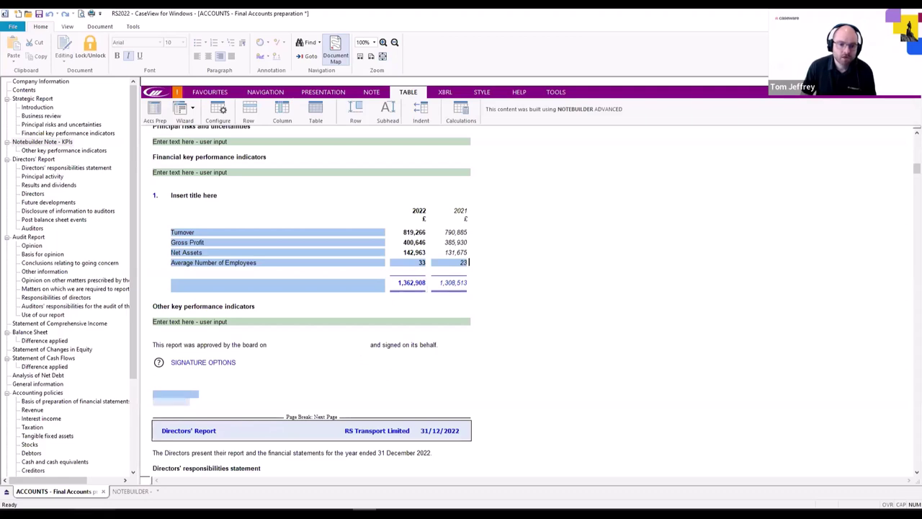
mouse_move(93, 513)
left_click(82, 468)
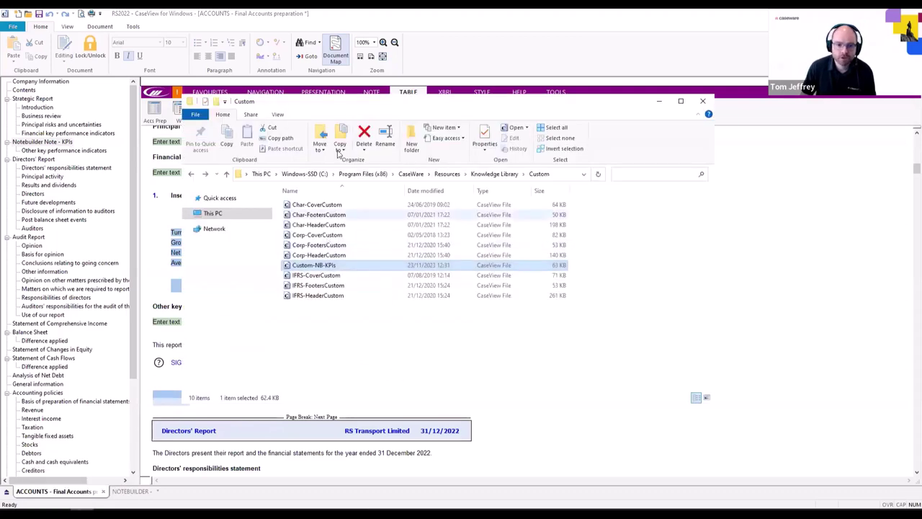
left_click_drag(387, 105, 420, 115)
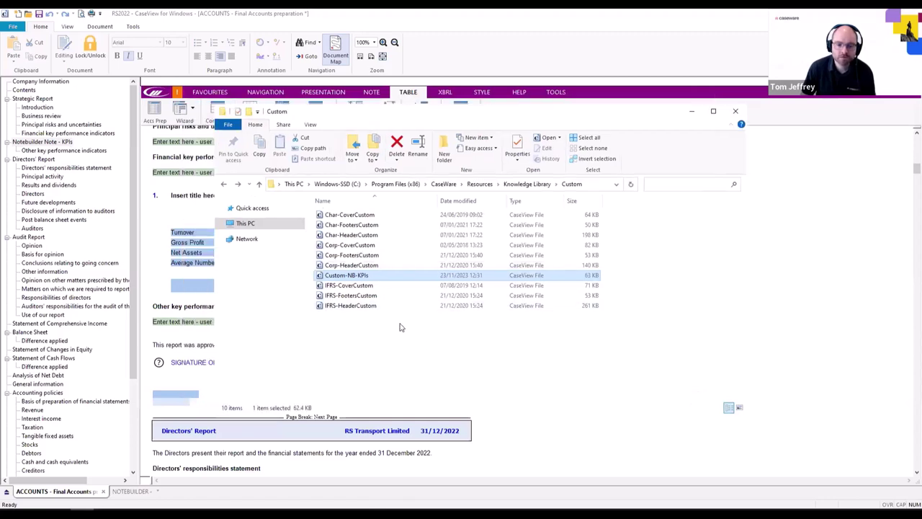
right_click(354, 276)
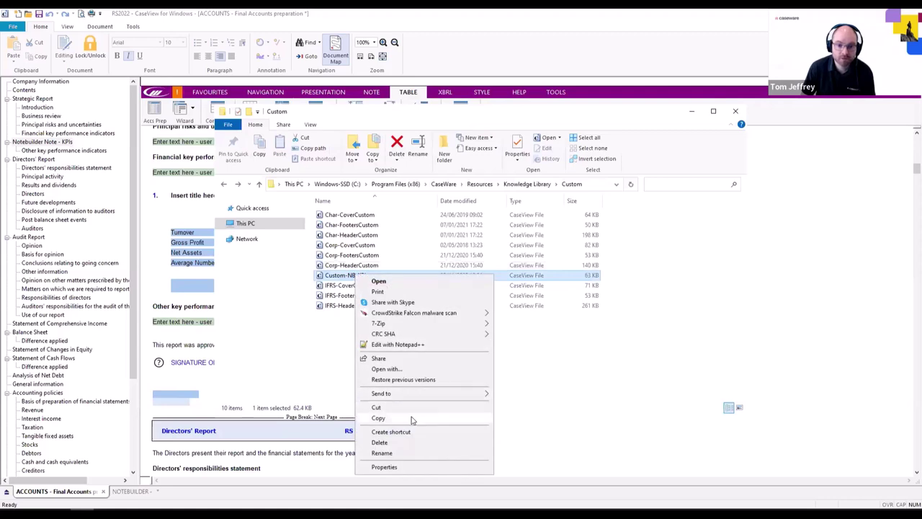
left_click(328, 364)
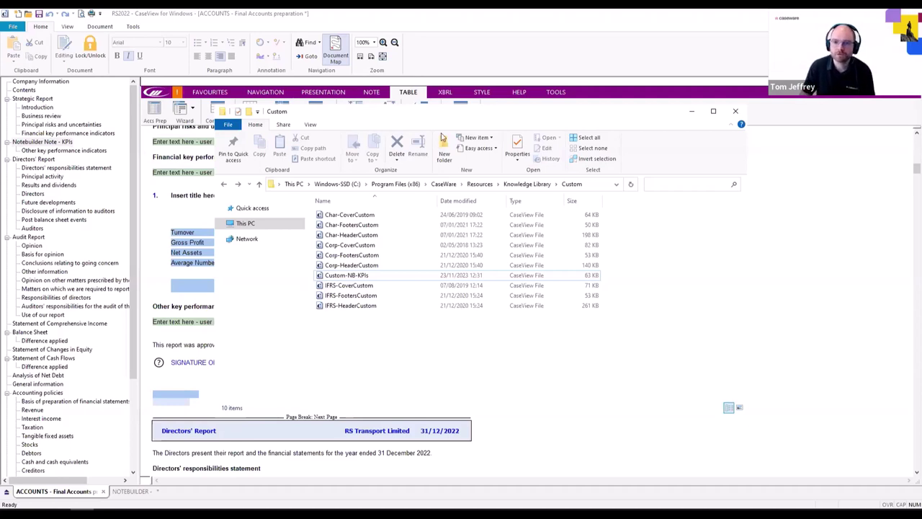
Return to the ACCOUNTS document and check which user-defined notes can be added
left_click(616, 99)
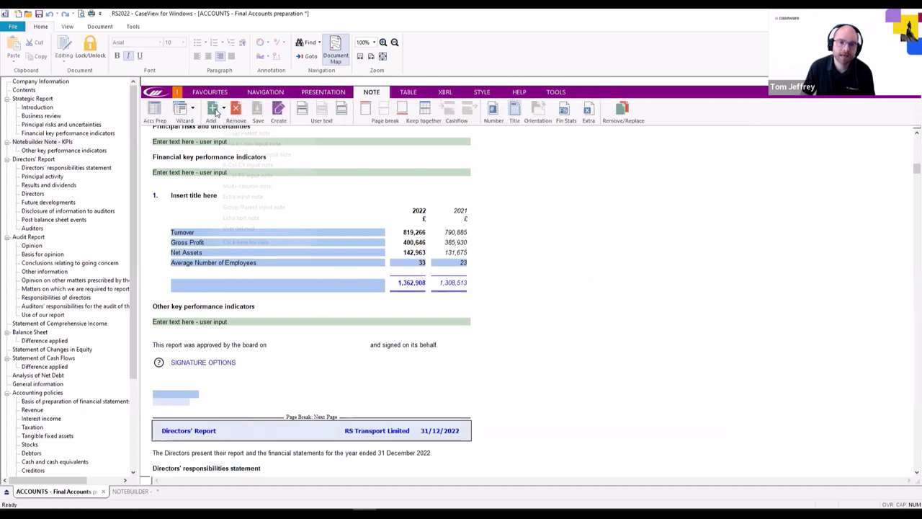
left_click(216, 109)
mouse_move(267, 229)
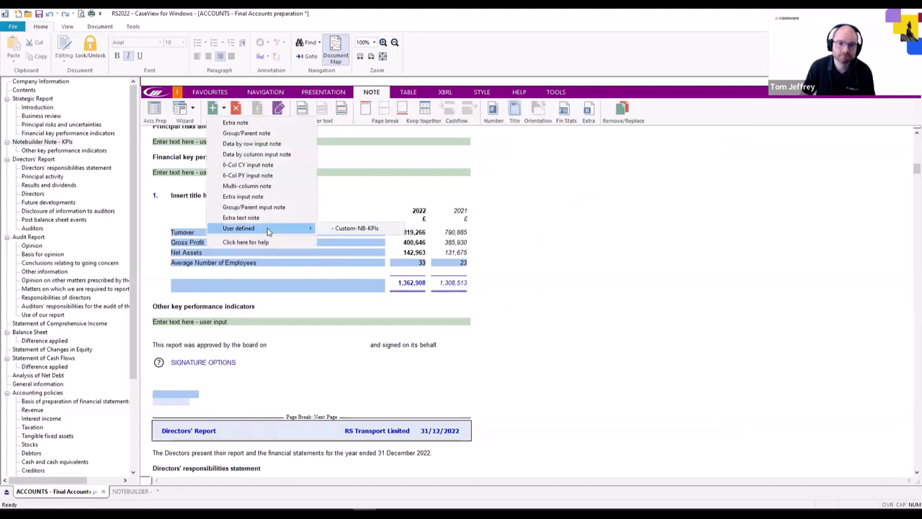
Turn off the note number of the KPI note in the Strategic Report and turn it back on
left_click(541, 183)
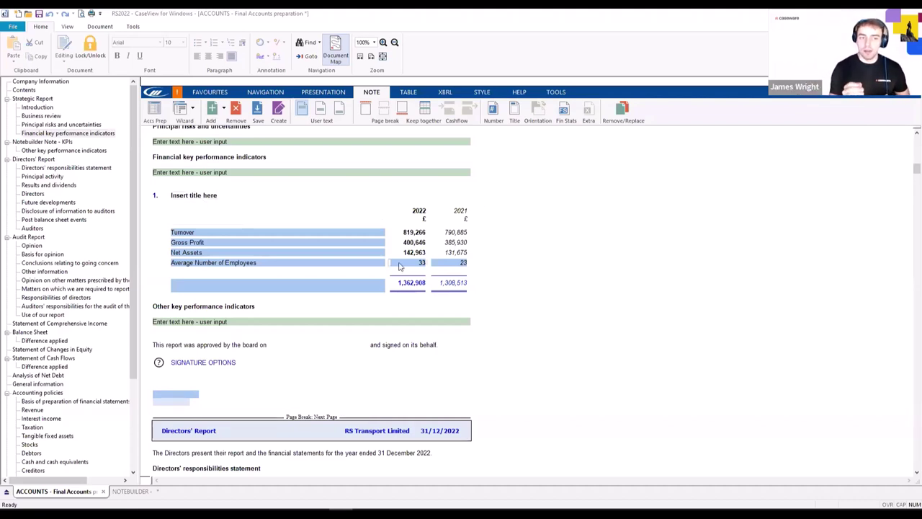
left_click(195, 197)
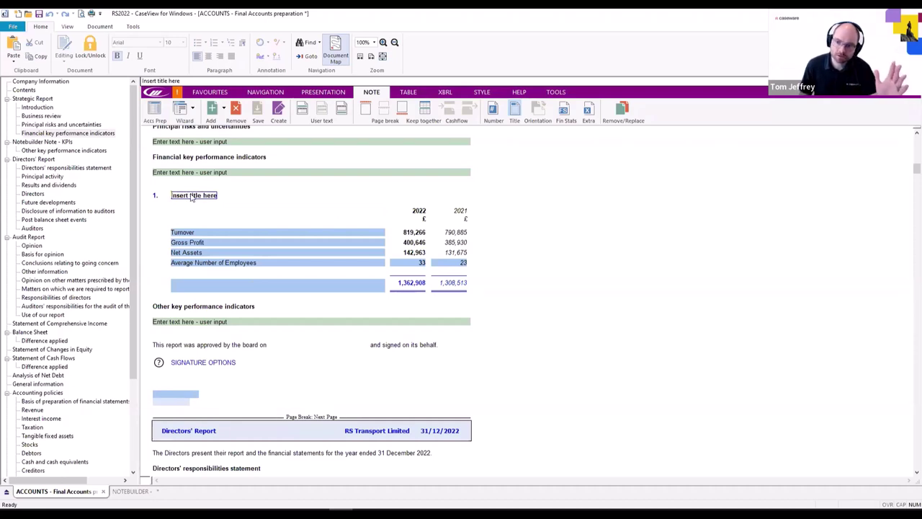
left_click(493, 110)
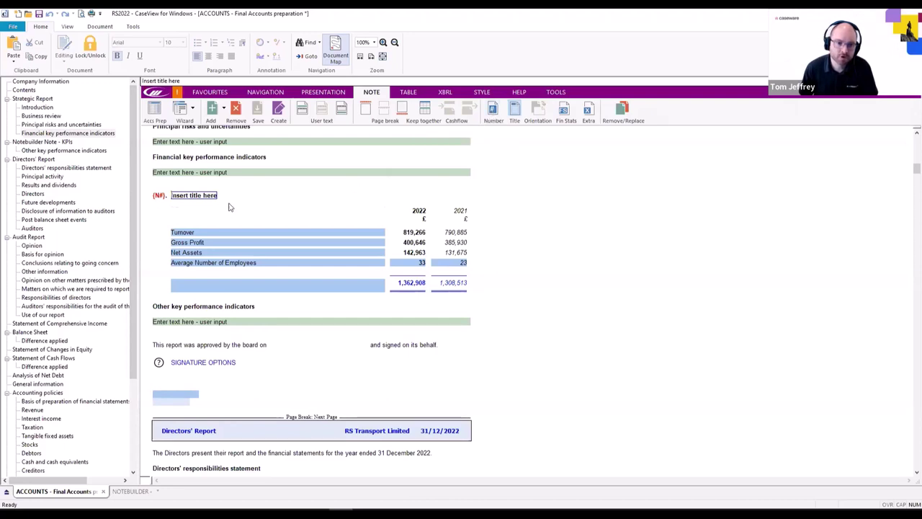
right_click(160, 198)
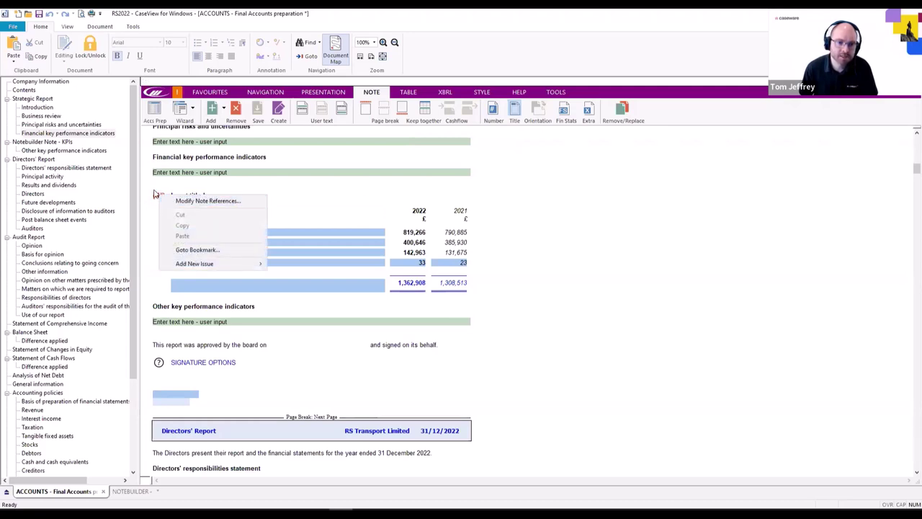
key("Escape")
left_click(176, 202)
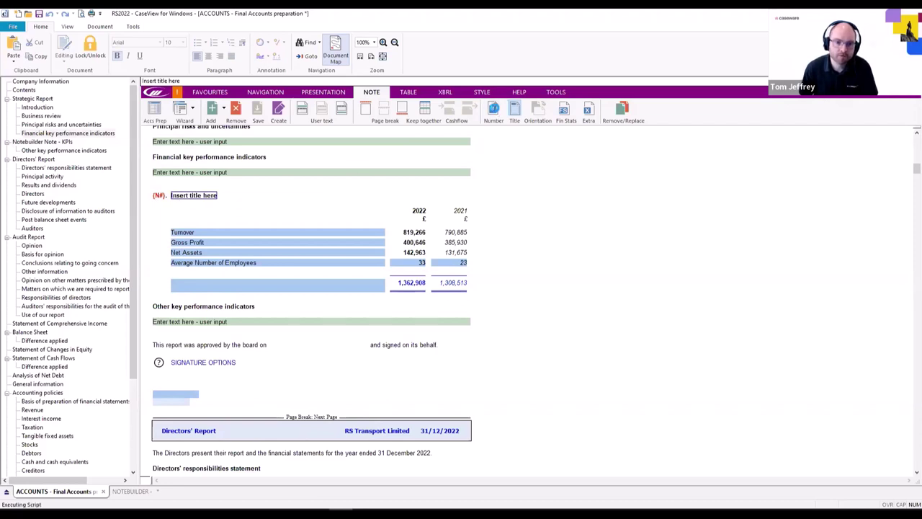
left_click(183, 200)
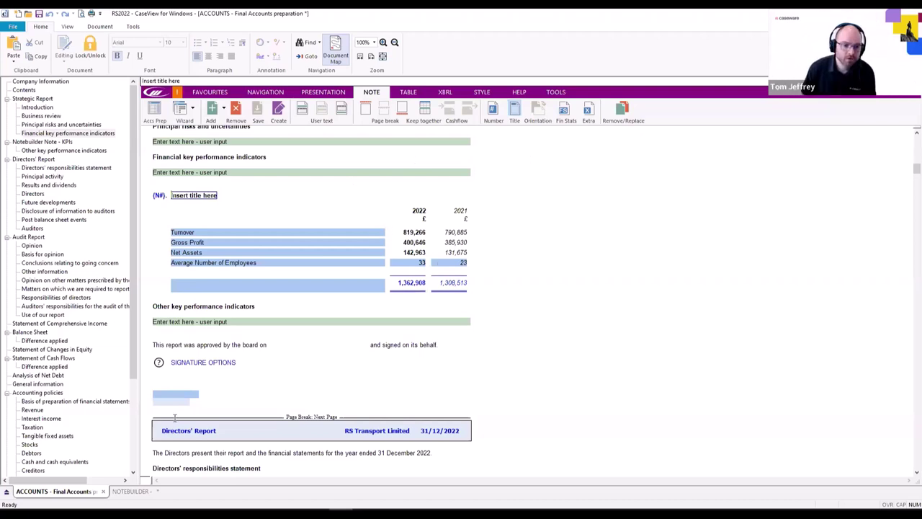
Switch to the NOTEBUILDER document and examine which cells make up the 2022 subtotal in B9 of the table configuration
left_click(148, 491)
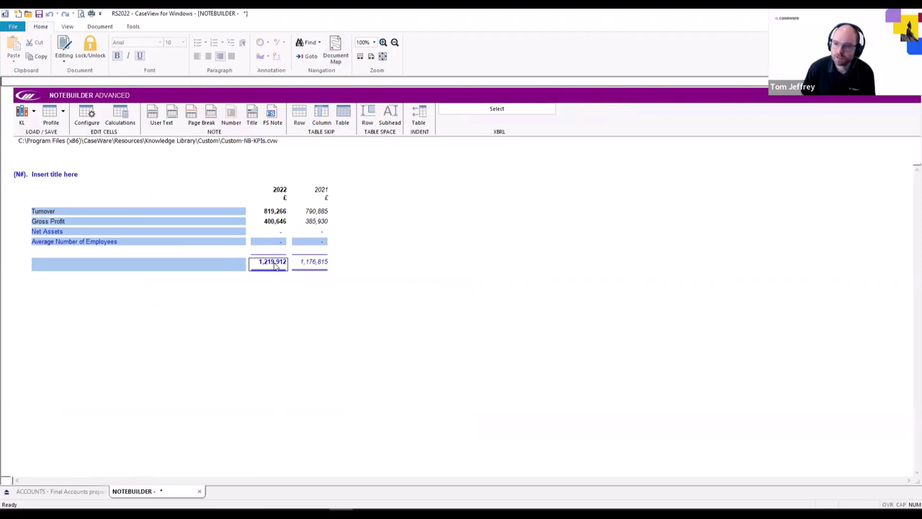
left_click(89, 117)
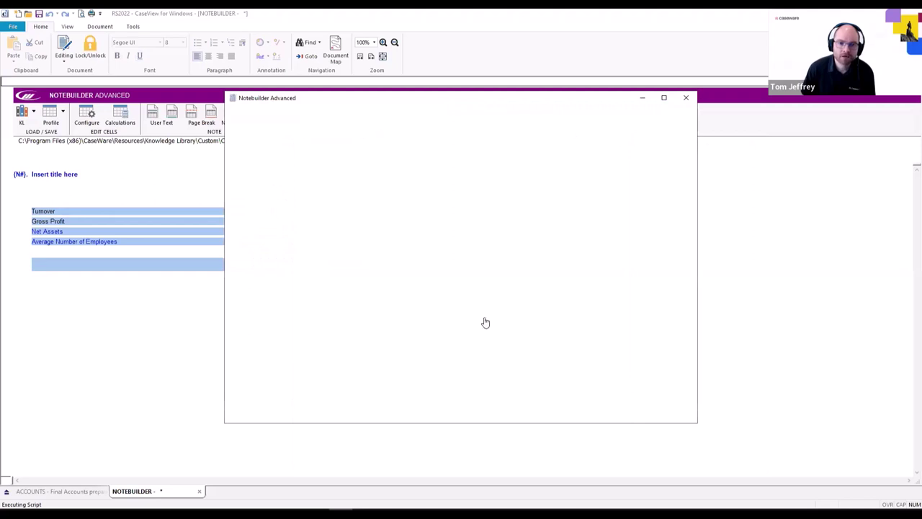
left_click(518, 165)
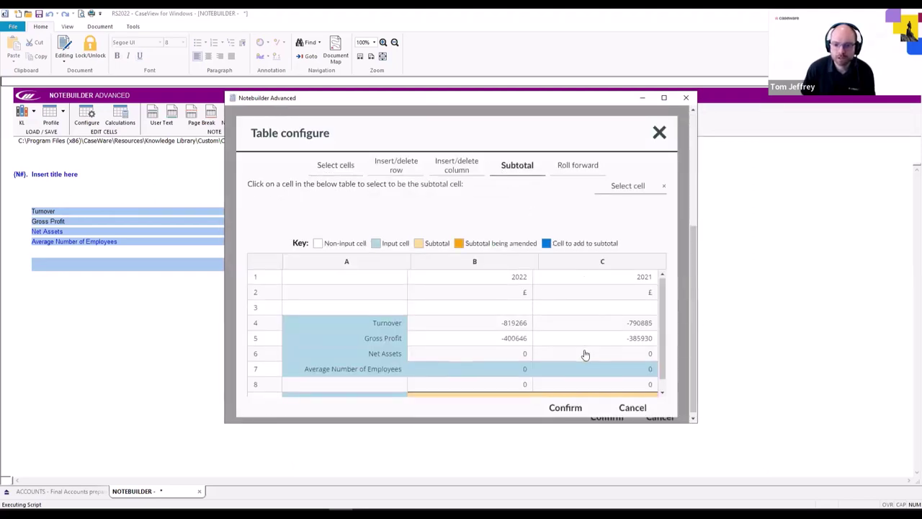
scroll(576, 357, "down", 1)
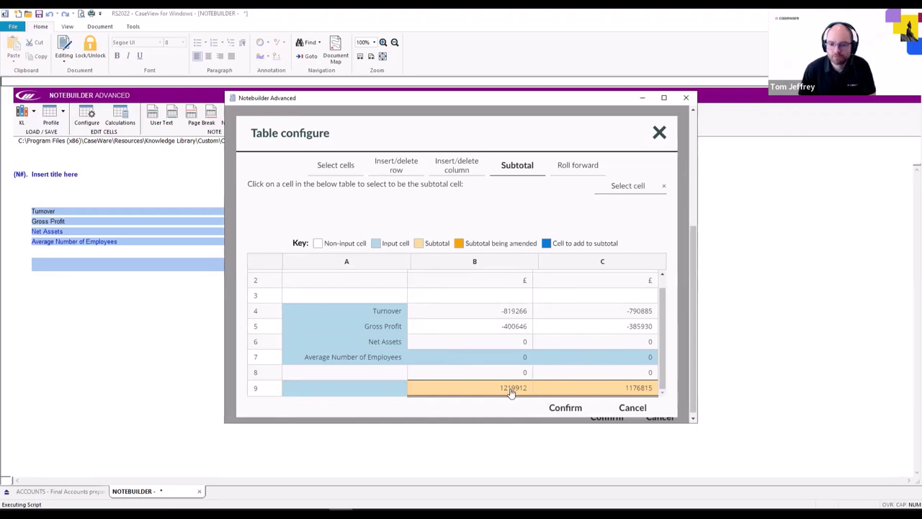
left_click(511, 389)
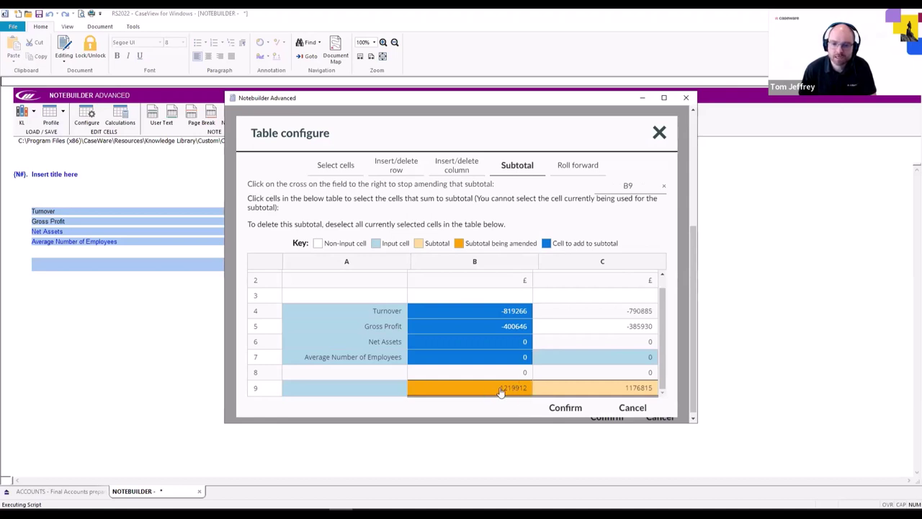
scroll(501, 391, "up", 1)
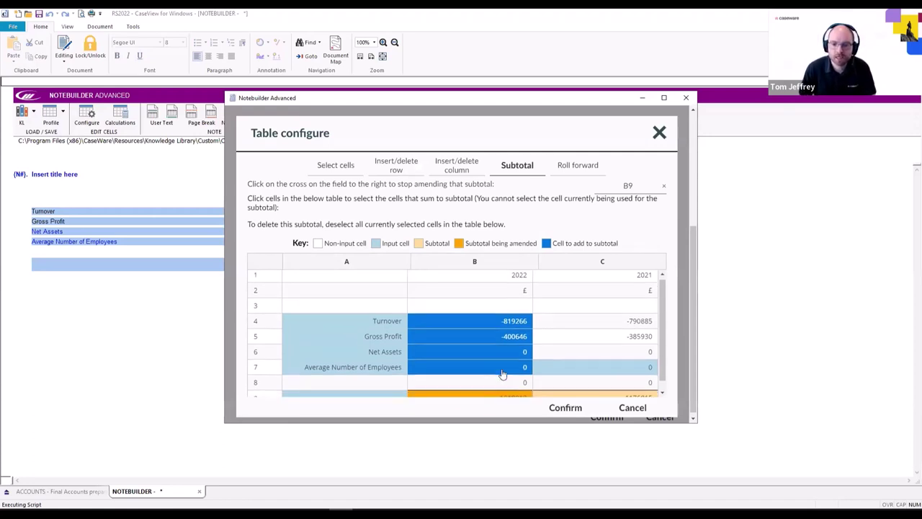
scroll(502, 373, "down", 1)
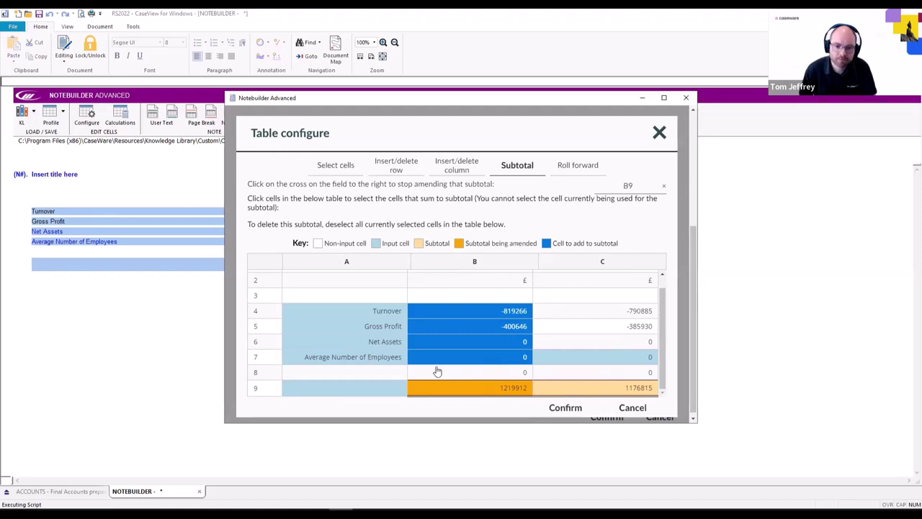
Exclude the 2022 Average Number of Employees cell from the B9 subtotal and include it again
left_click(468, 357)
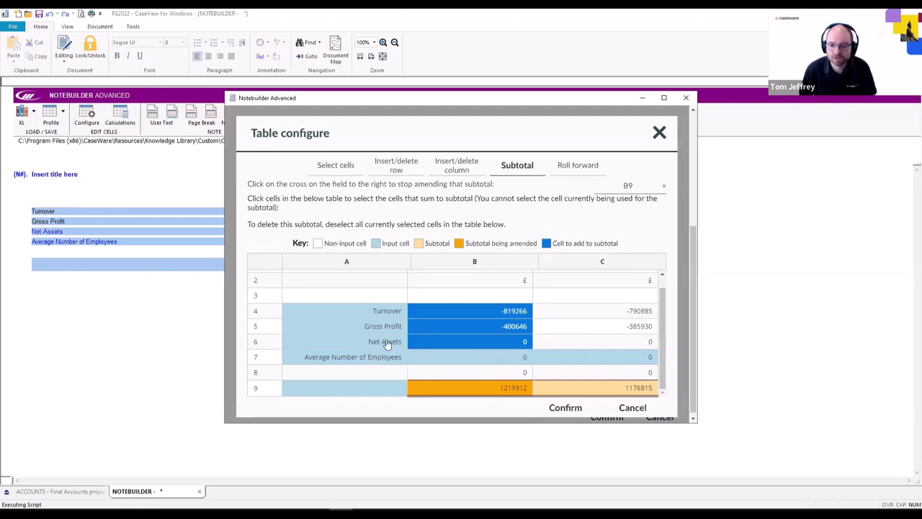
left_click(475, 357)
left_click(475, 357)
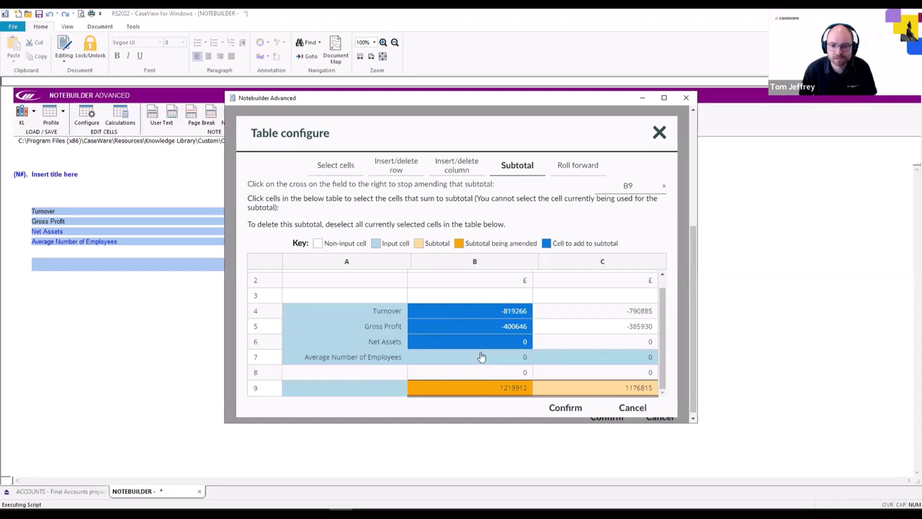
left_click(479, 356)
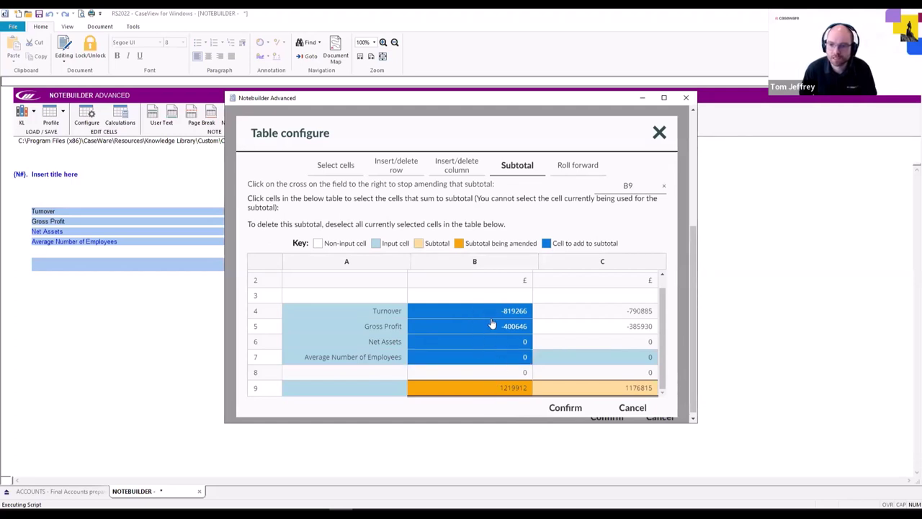
left_click(503, 357)
left_click(504, 356)
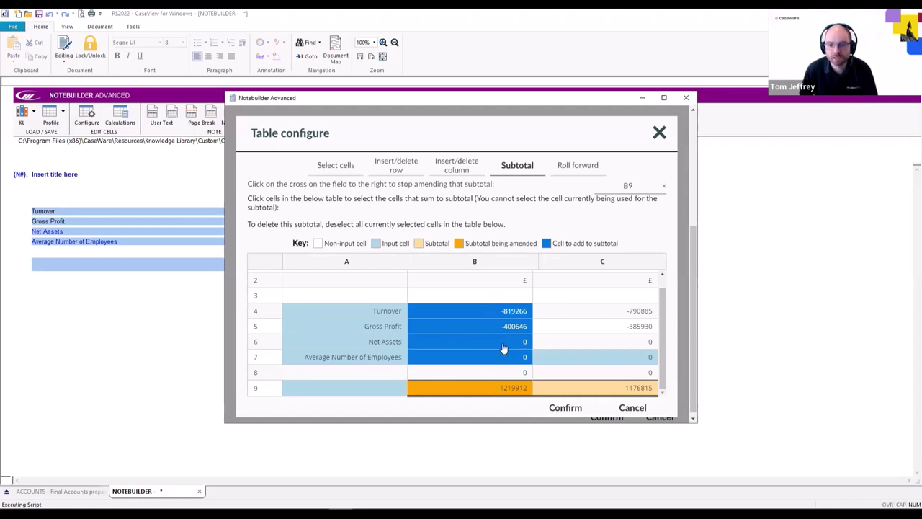
Reselect subtotal B9 and deselect its Turnover, Gross Profit, Net Assets and Average Number of Employees cells
left_click(511, 389)
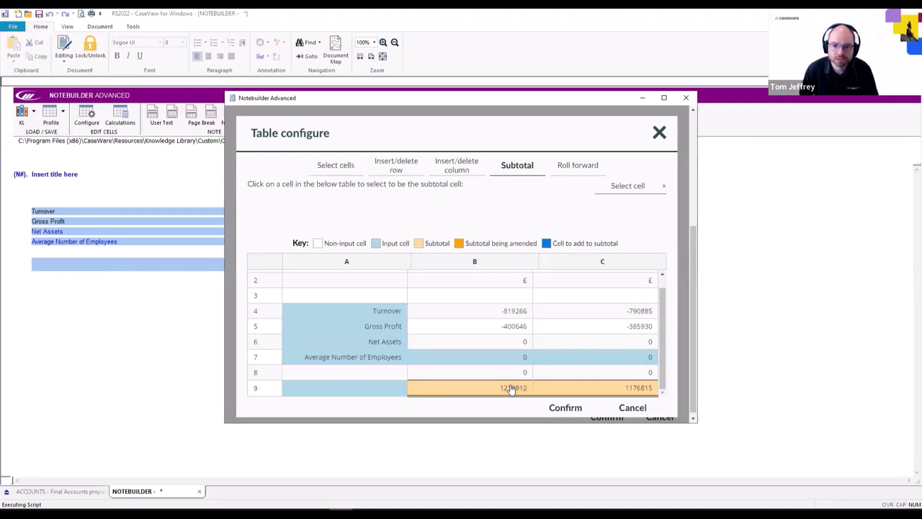
left_click(511, 389)
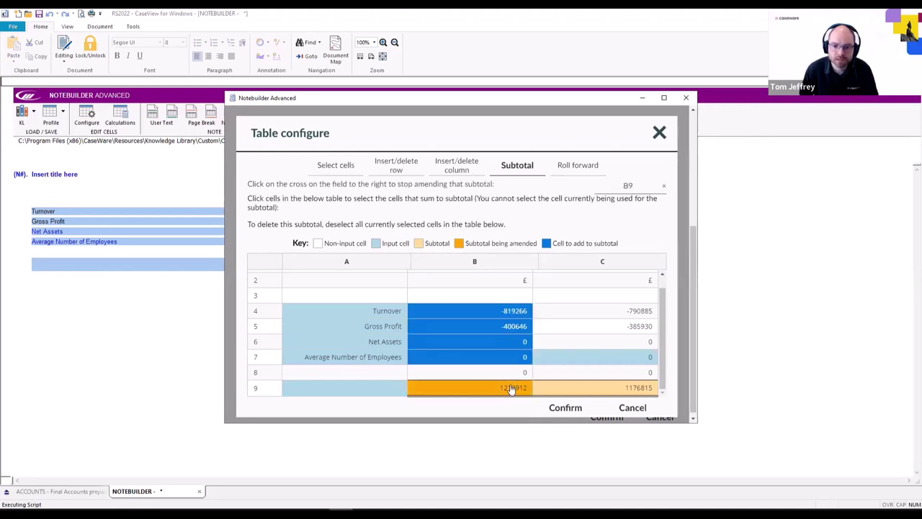
left_click(514, 312)
left_click(513, 326)
left_click(513, 342)
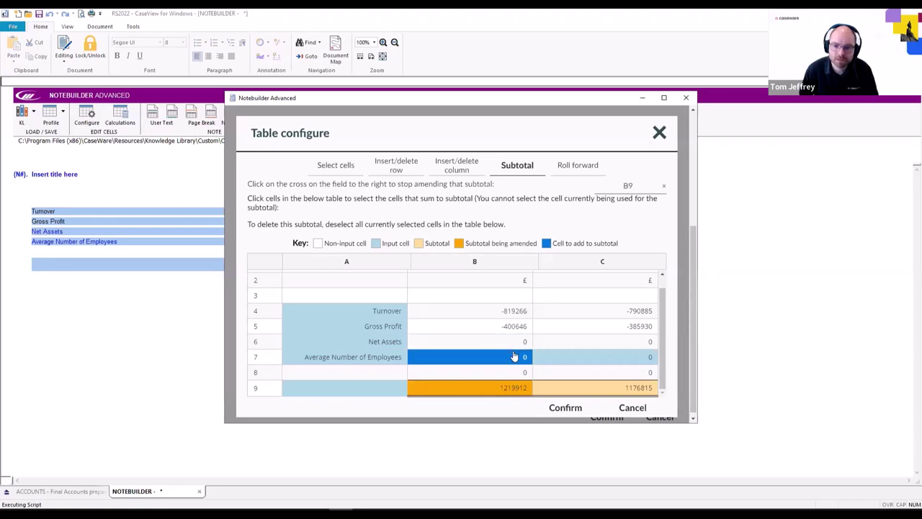
left_click(514, 356)
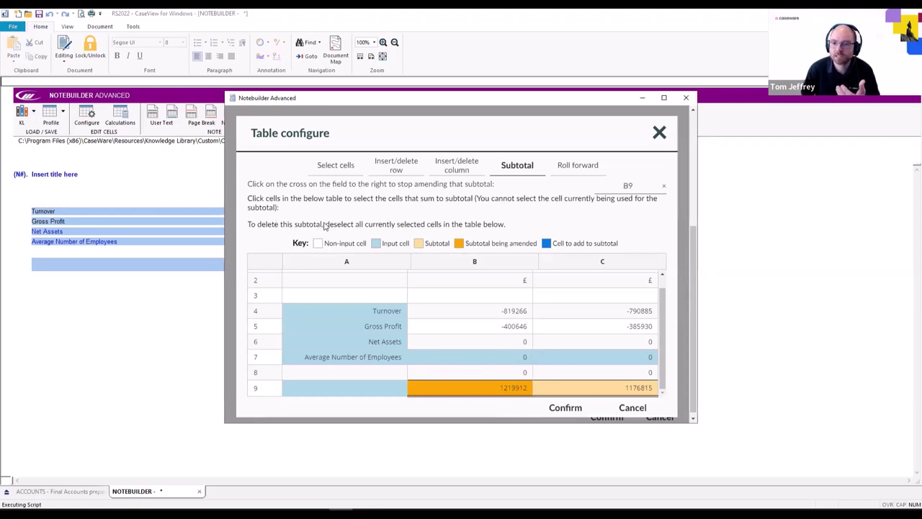
Add the 2022 Turnover, Gross Profit, Net Assets and Average Number of Employees cells back to the B9 subtotal
scroll(490, 313, "up", 1)
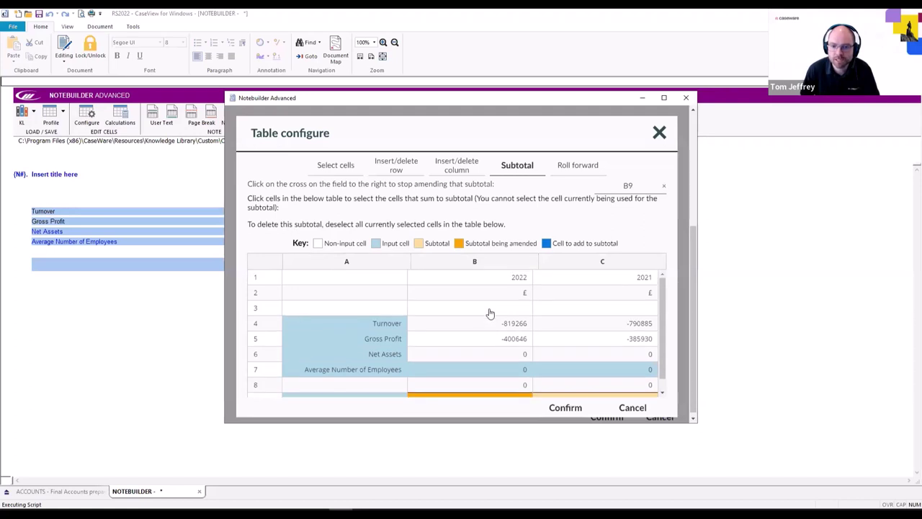
scroll(490, 313, "down", 1)
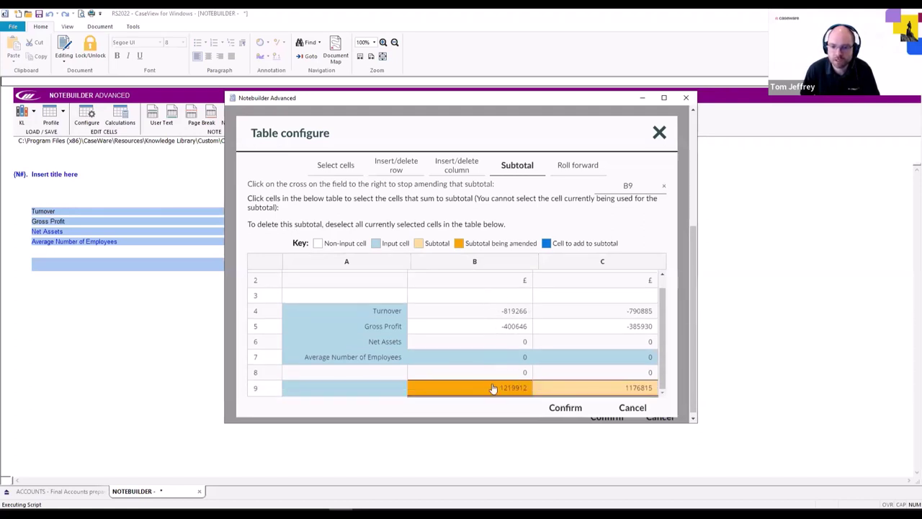
left_click(494, 317)
left_click(497, 327)
left_click(498, 343)
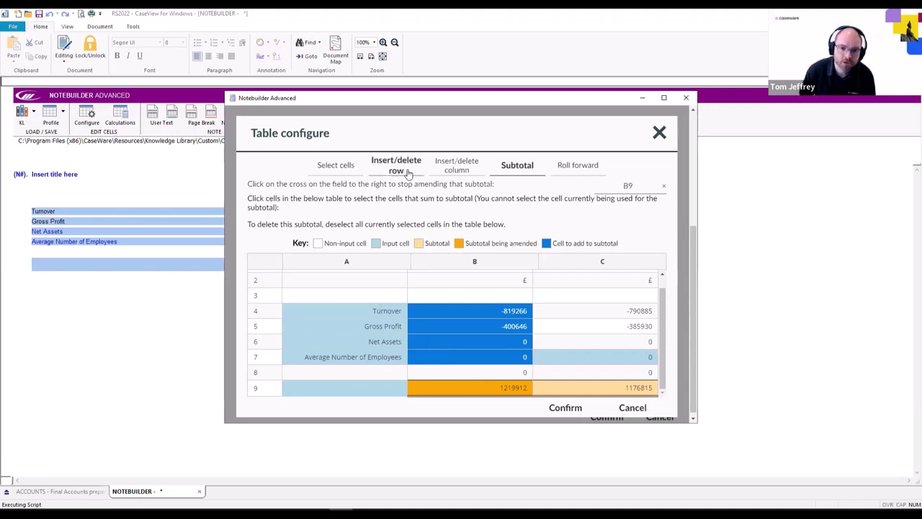
View the table's column and row insert/delete options and close the configuration without confirming any changes
left_click(456, 165)
left_click(415, 165)
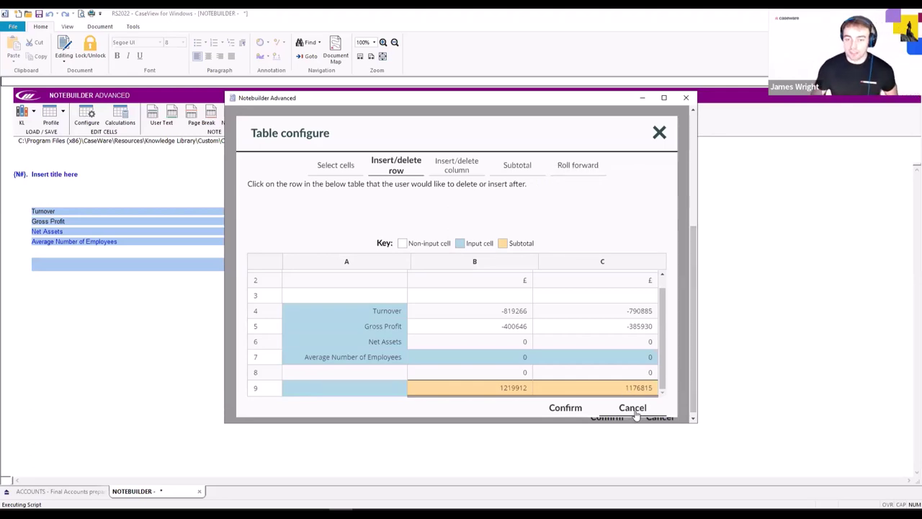
left_click(685, 98)
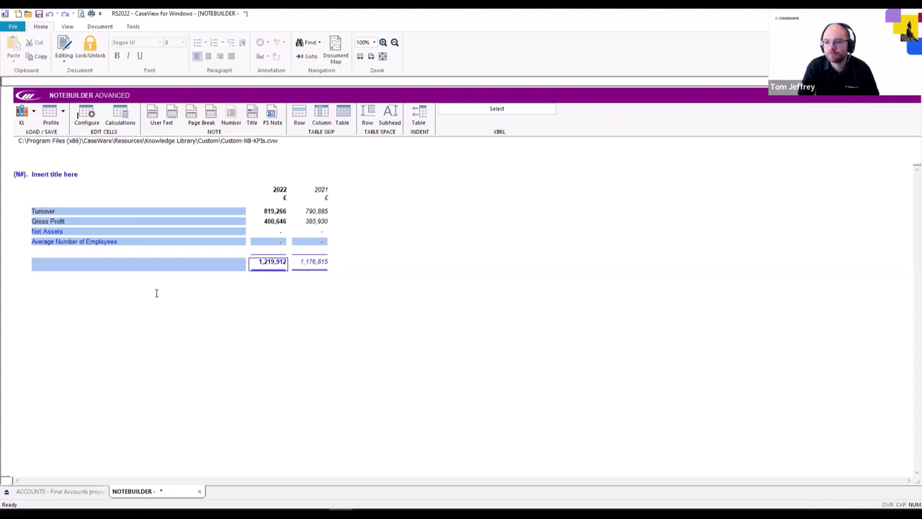
left_click(156, 293)
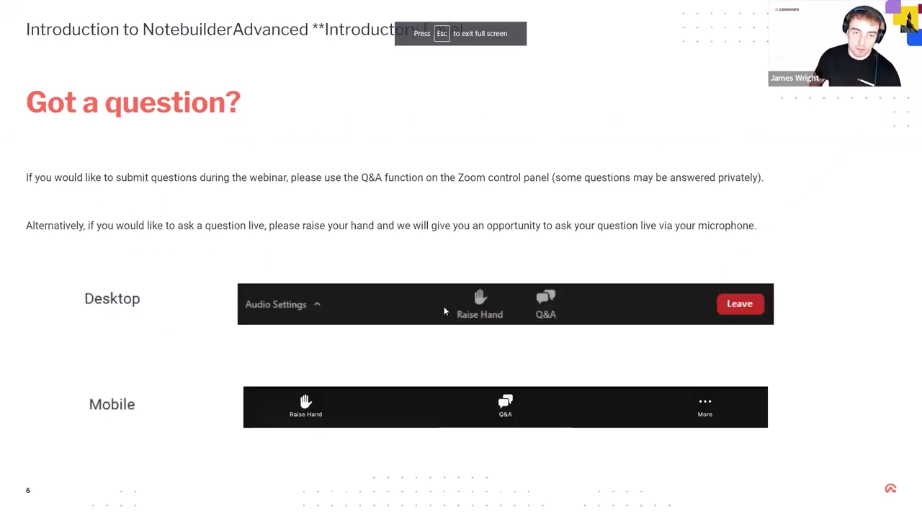
key("Right")
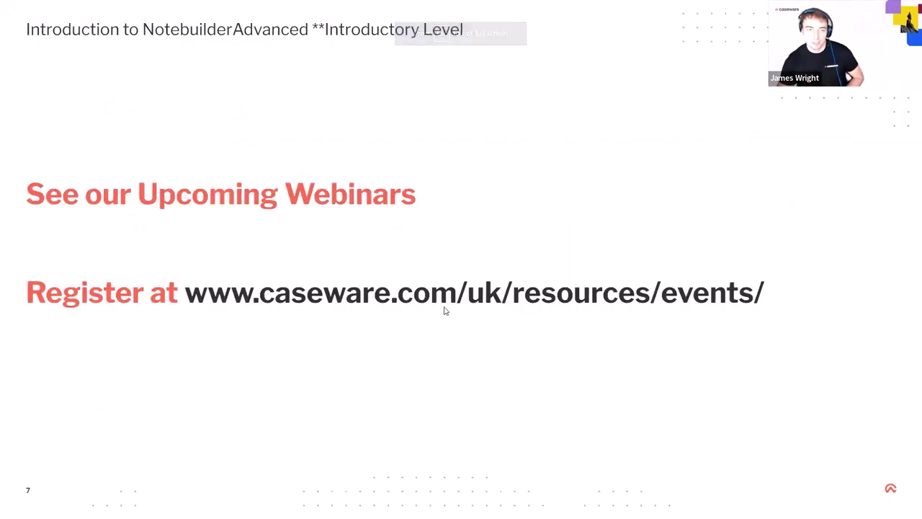